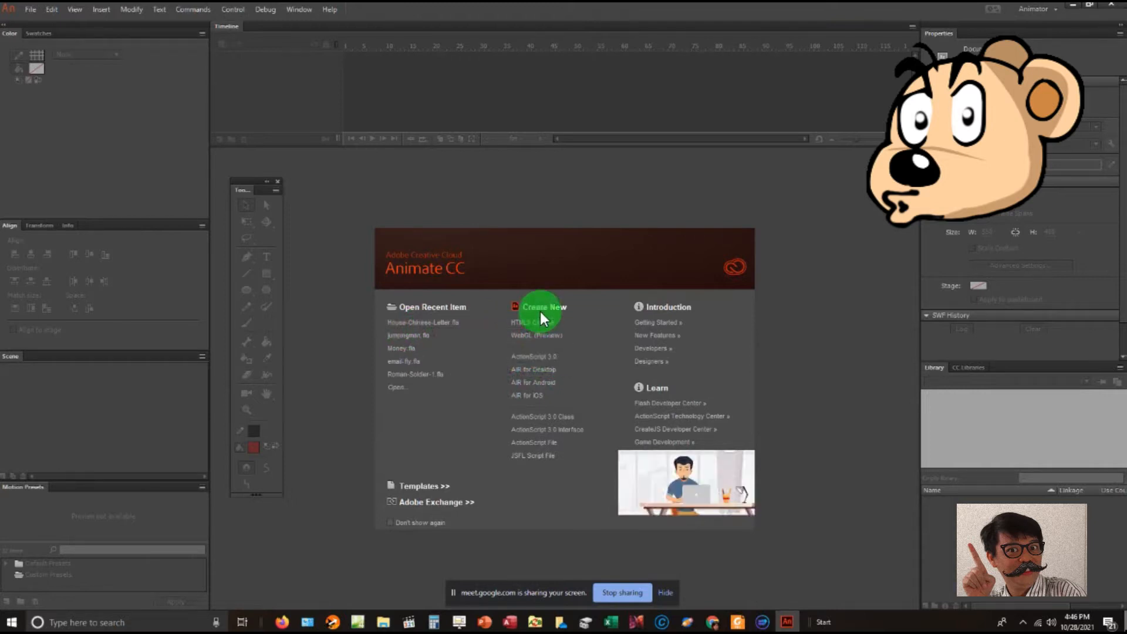
- Create a new ActionScript 3.0 document and set the stage width to 1360 px
left_click(552, 357)
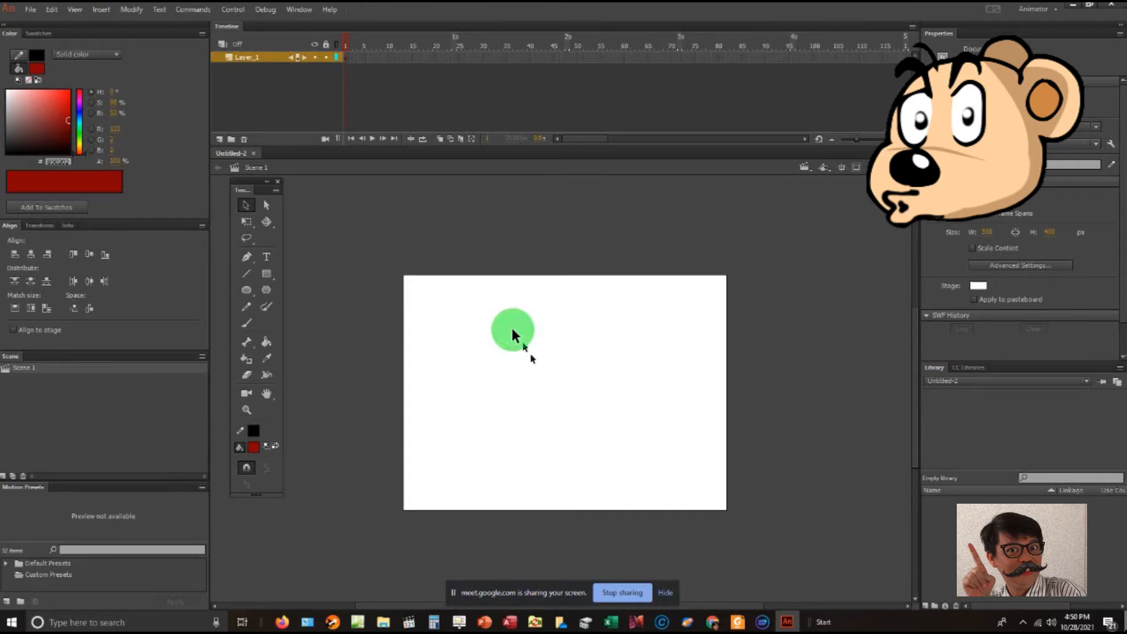
left_click(612, 366)
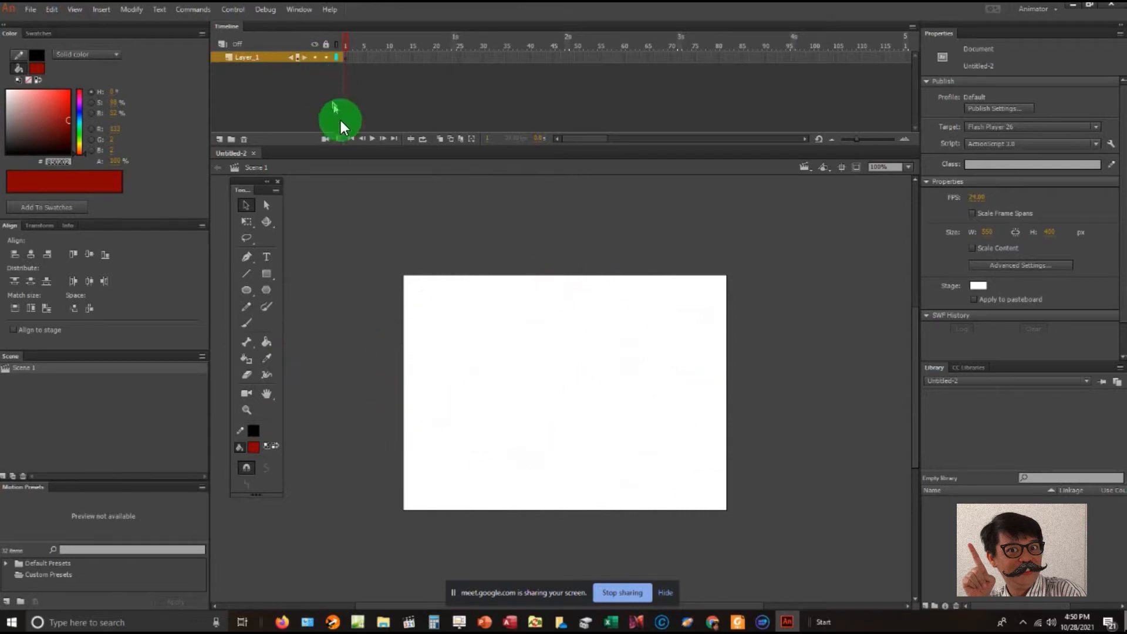
left_click(346, 40)
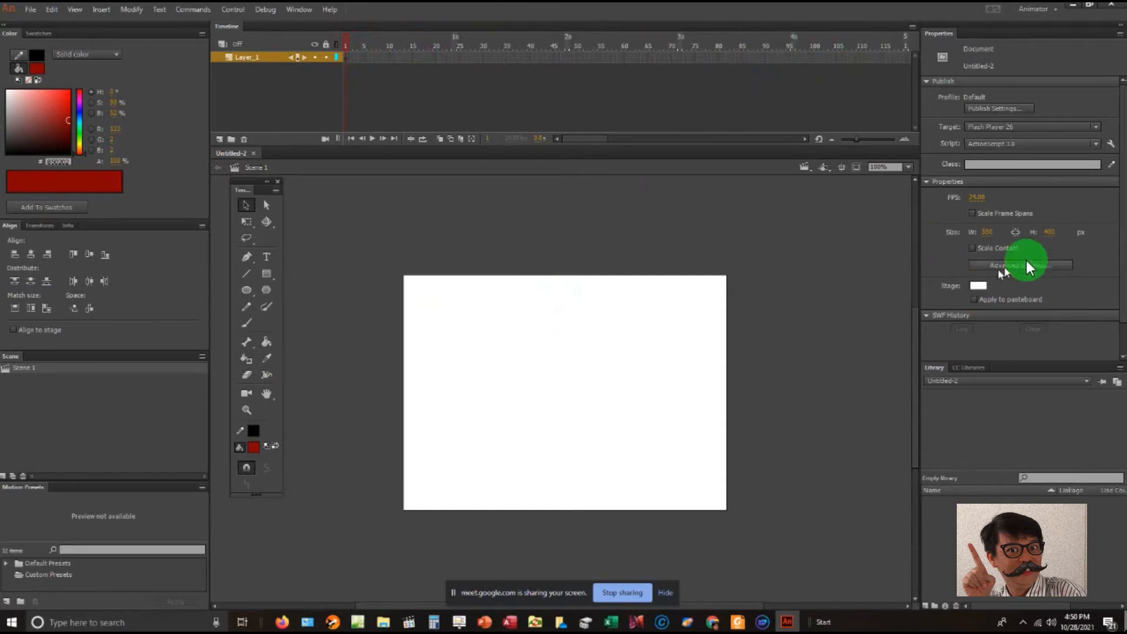
mouse_move(986, 238)
left_mouse_down()
mouse_move(1052, 232)
mouse_move(953, 235)
mouse_move(994, 234)
mouse_move(1001, 253)
left_mouse_up()
left_click(990, 233)
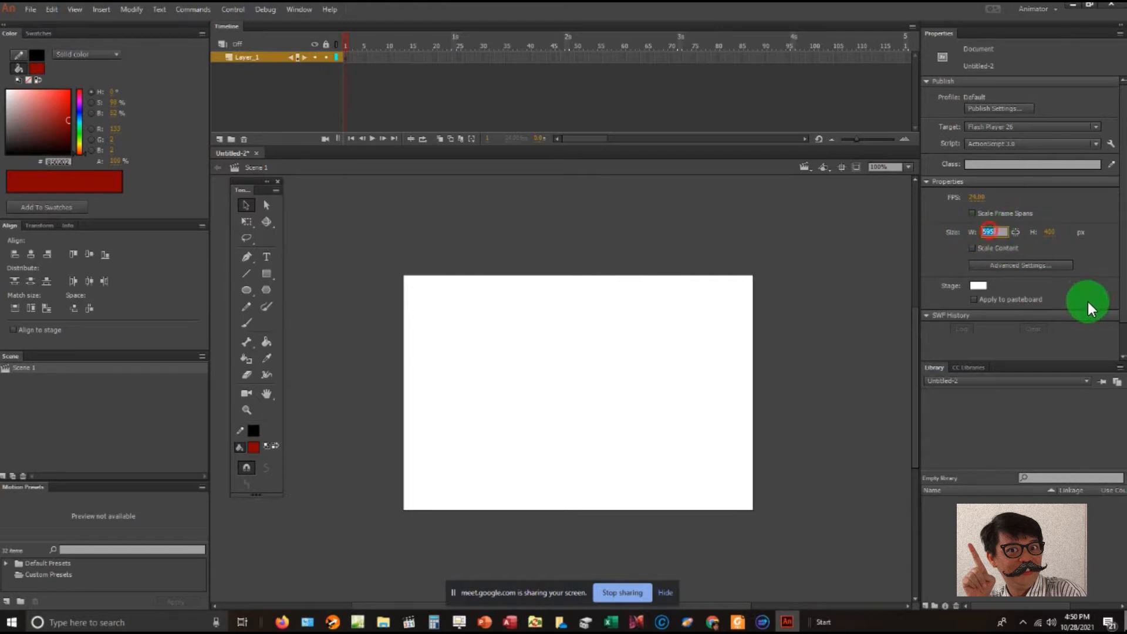
type("8")
key("Return")
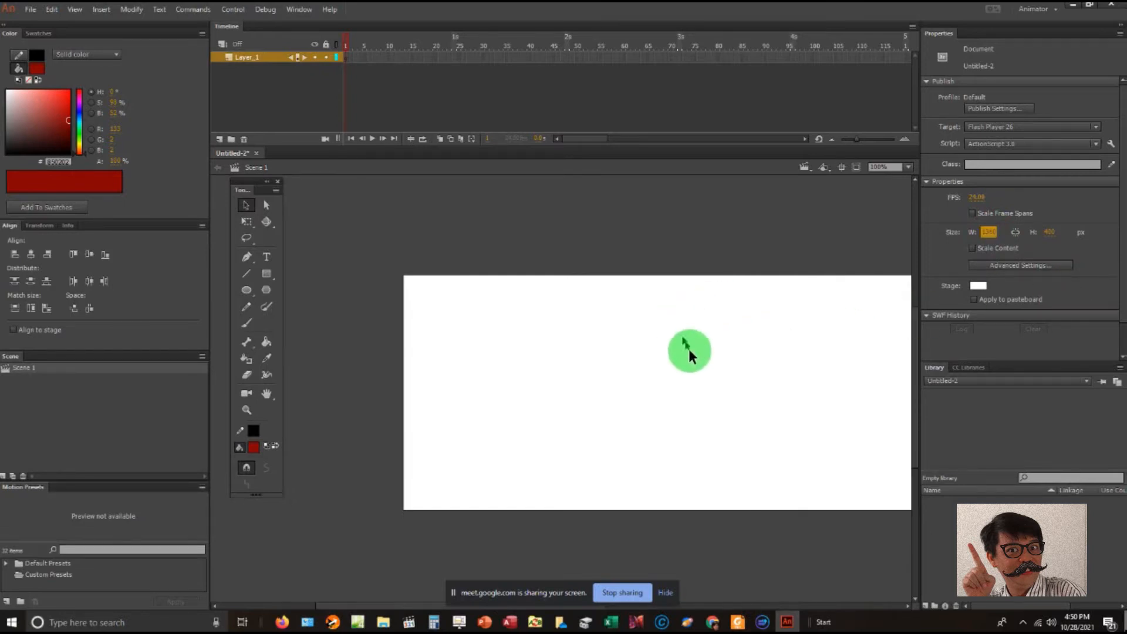
- Set the stage height to 768 px, keeping the whole canvas in view
left_click(269, 395)
left_click_drag(634, 420, 522, 380)
scroll(622, 352, "down", 3)
scroll(622, 351, "up", 1)
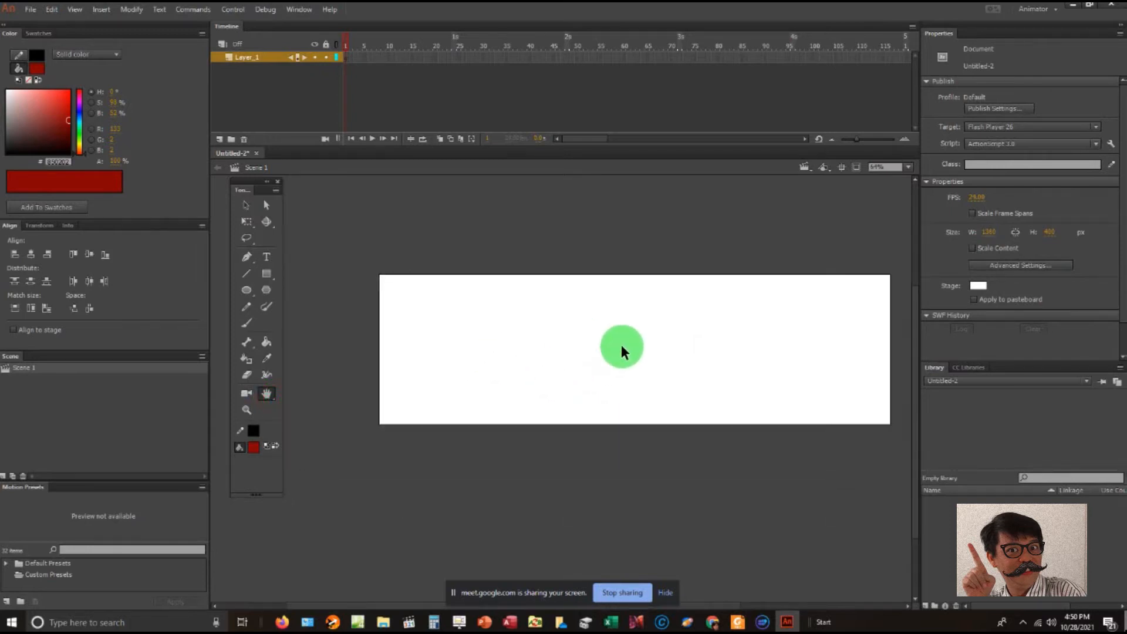
left_click(1056, 231)
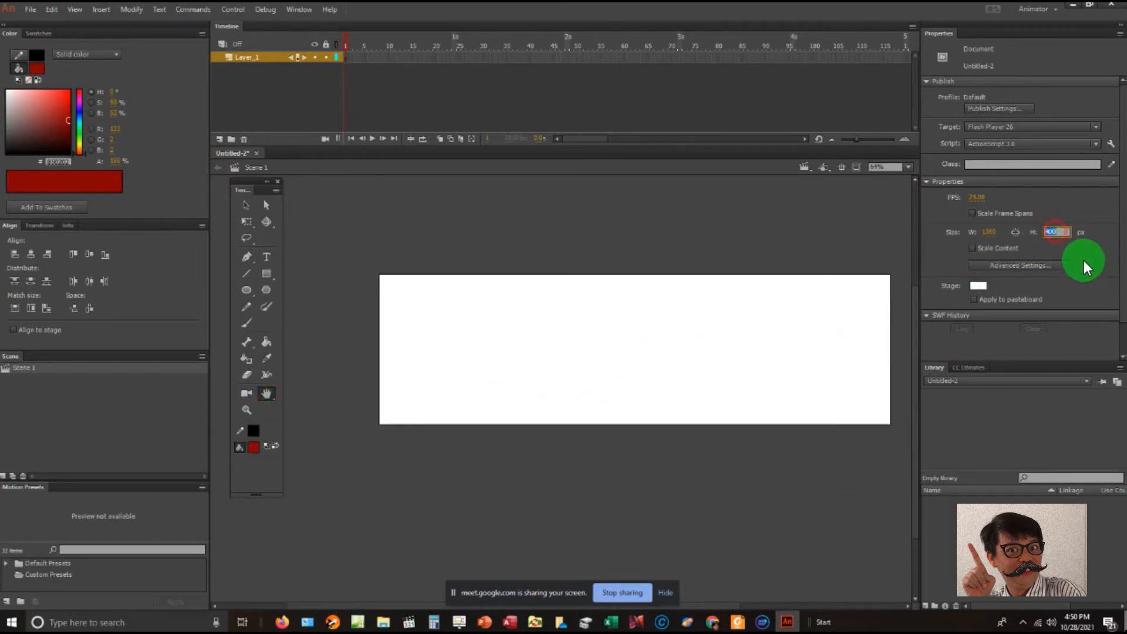
key("Return")
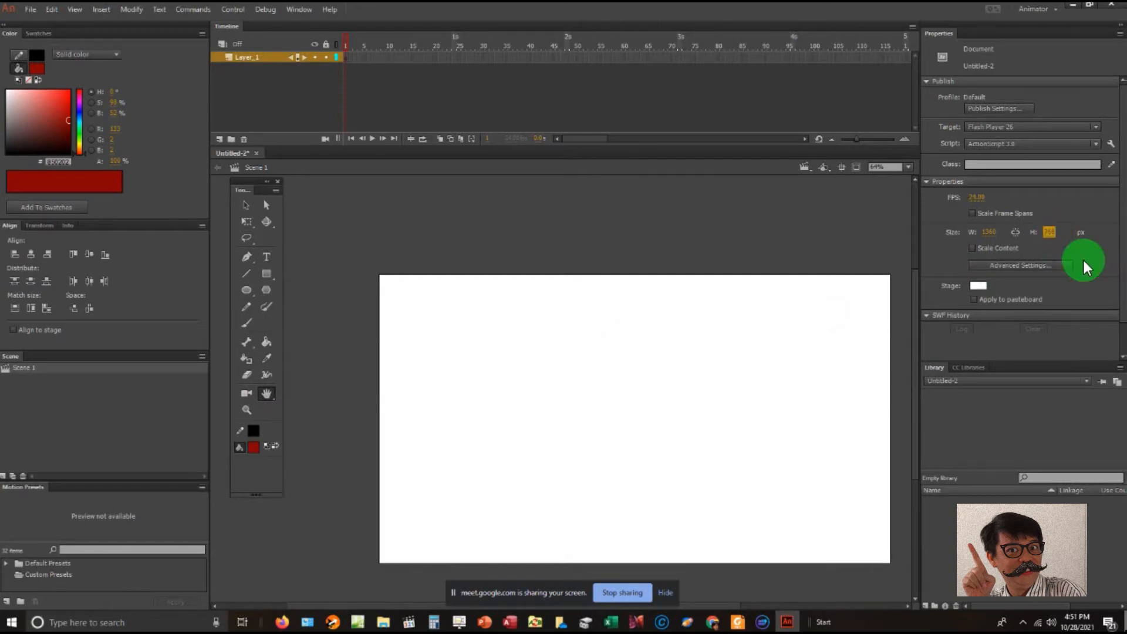
left_click_drag(732, 332, 697, 266)
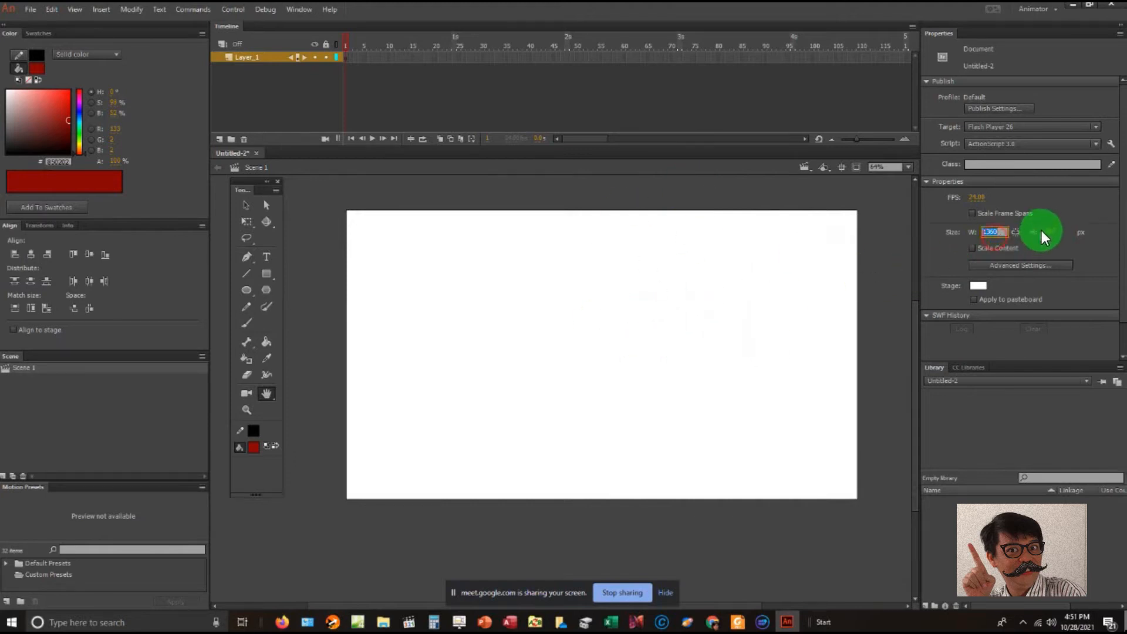
left_click(991, 232)
left_click(1044, 232)
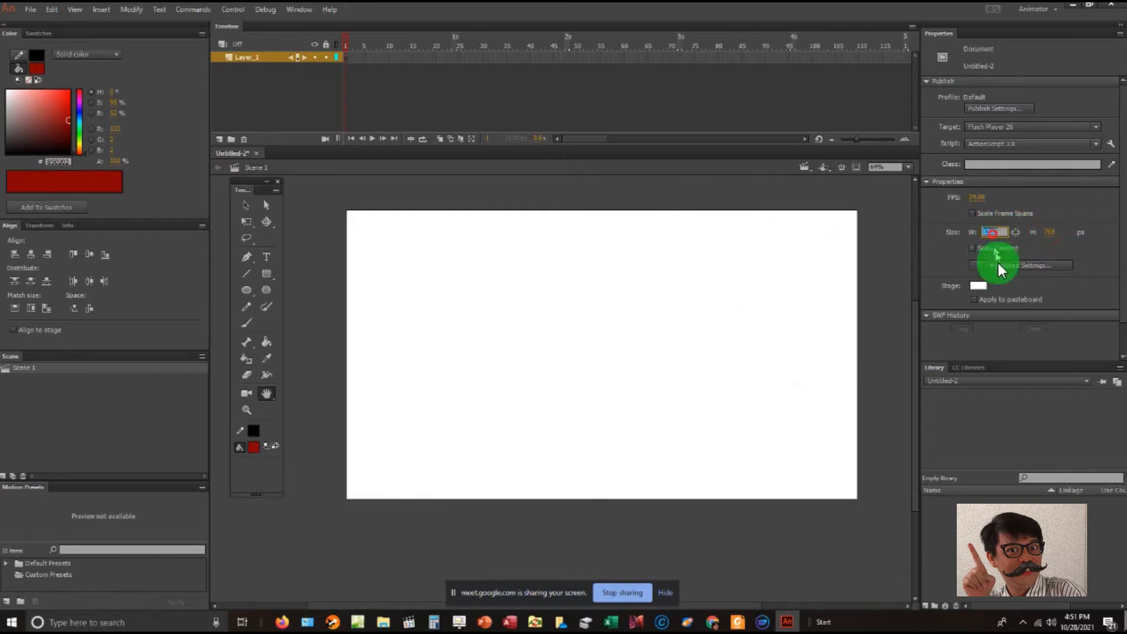
left_click(362, 308)
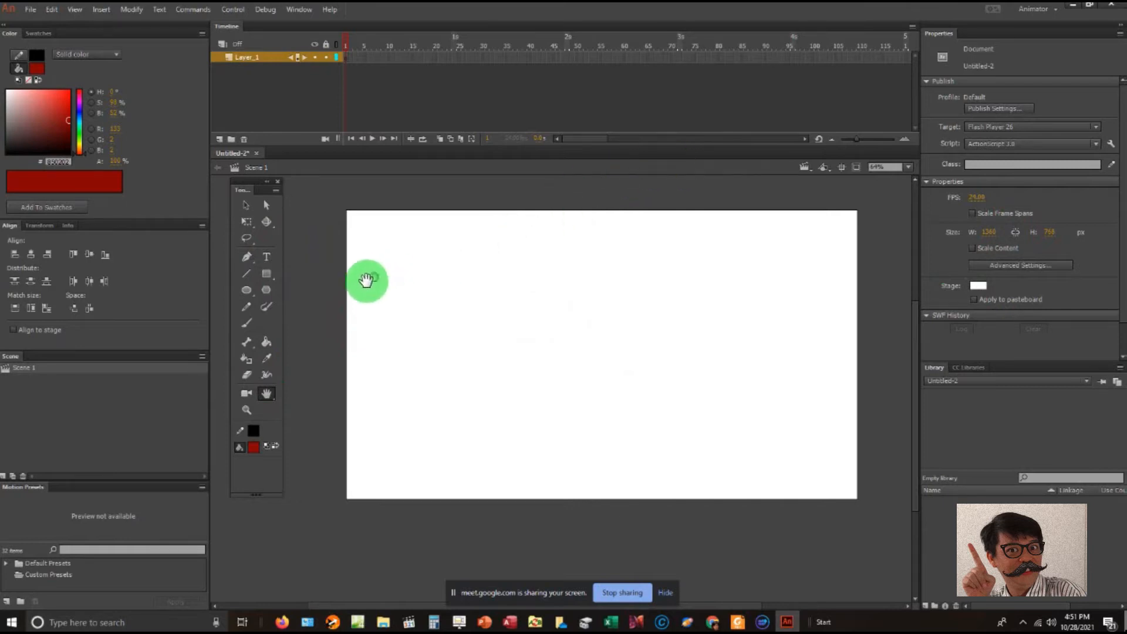
left_click(247, 410)
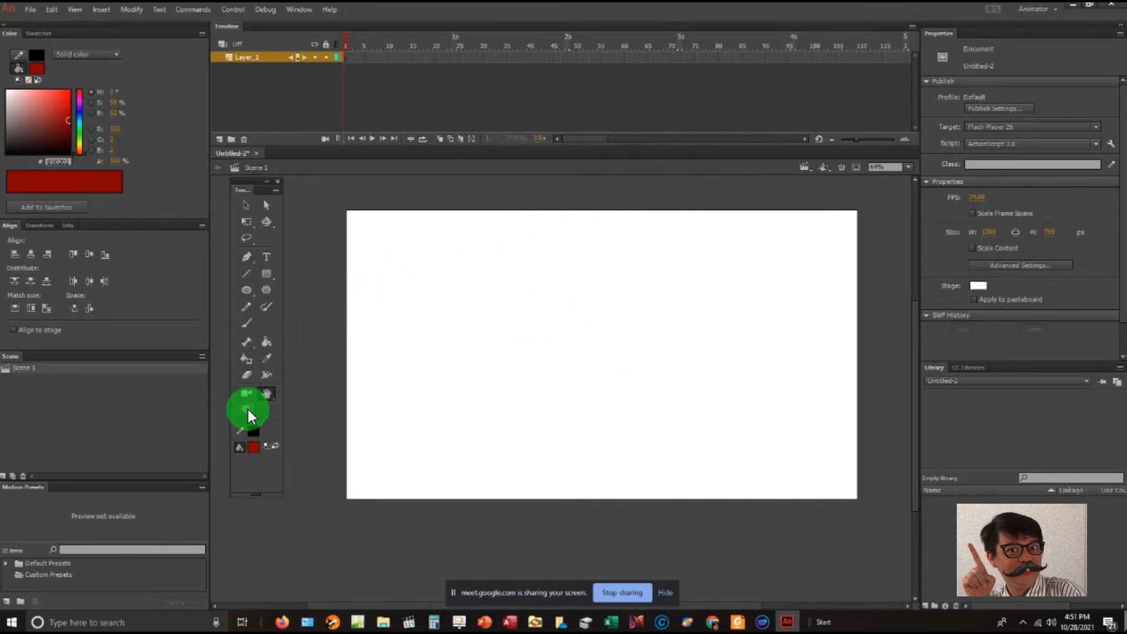
left_click(428, 340)
left_click(563, 333, "alt")
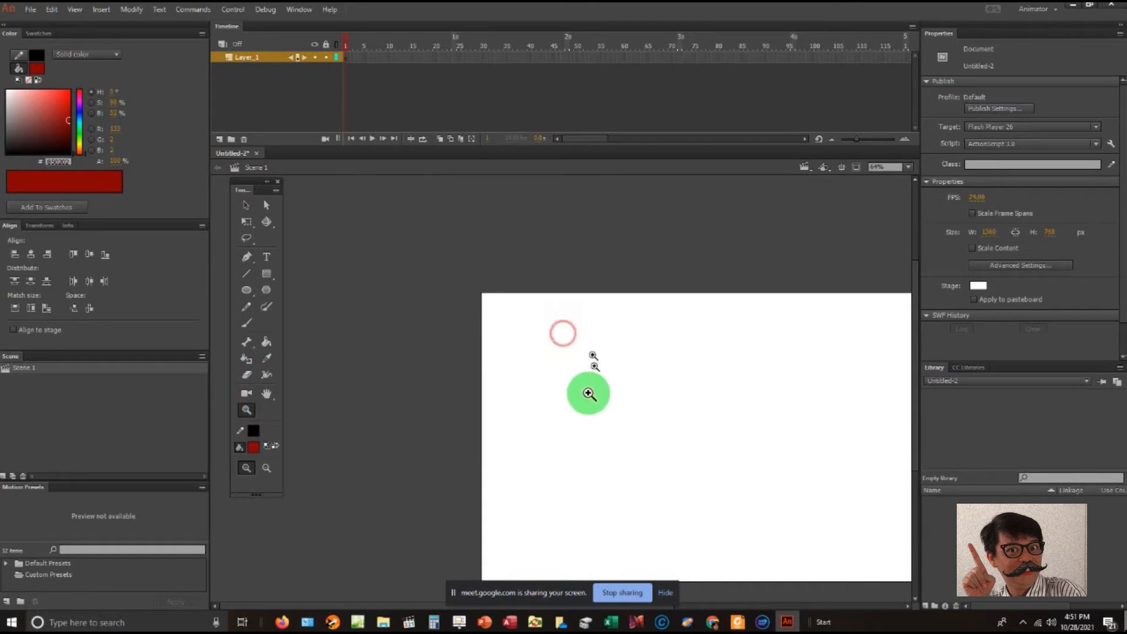
left_click_drag(473, 595, 427, 622)
left_click(266, 398)
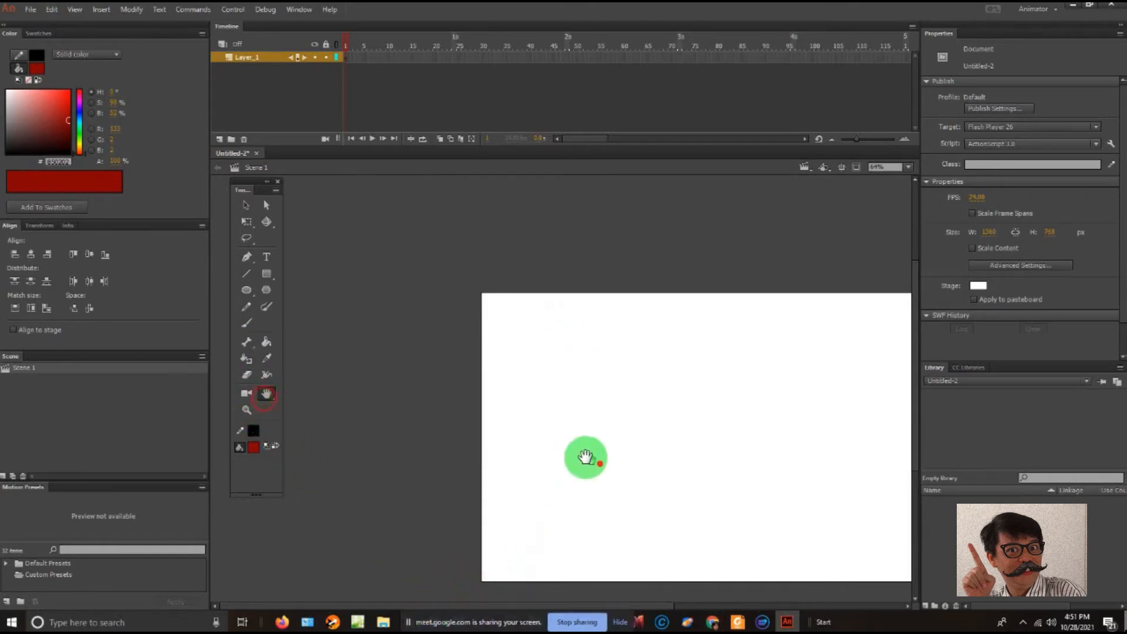
left_click_drag(584, 458, 448, 405)
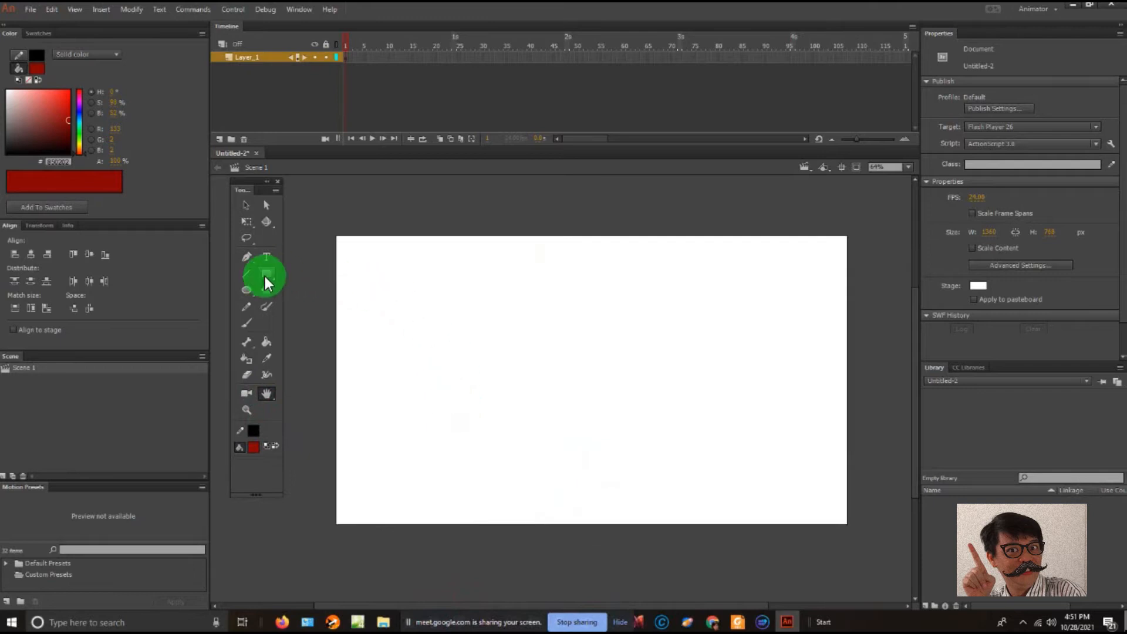
- Paint the round outline of a stick figure's head in black with the Brush tool, left of the stage's centre
left_click(247, 320)
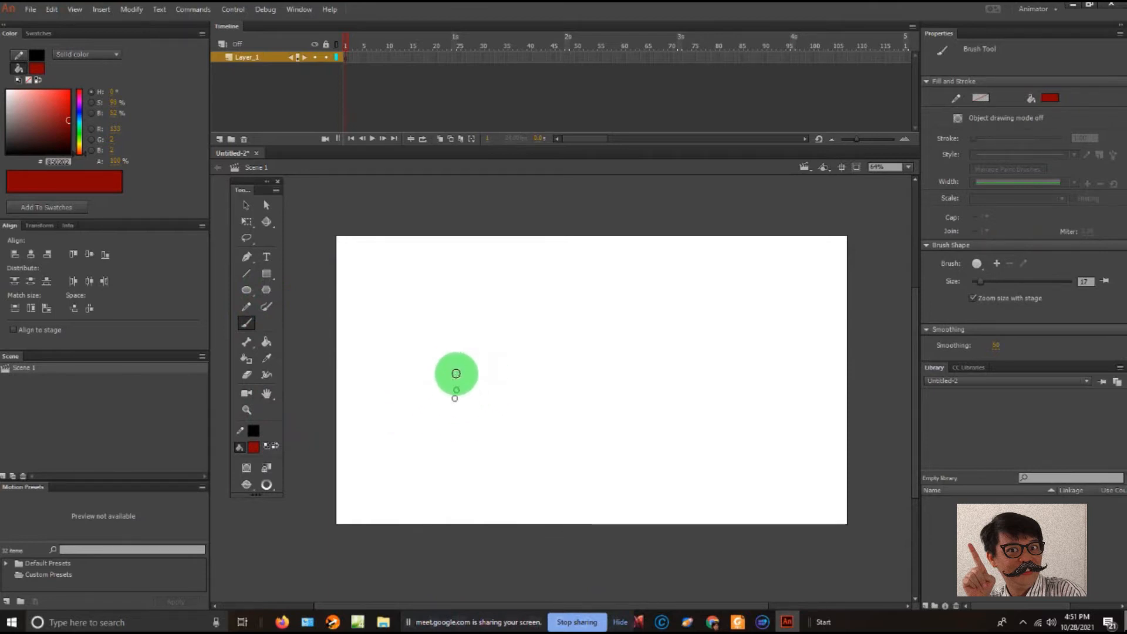
left_click(265, 451)
left_click(292, 485)
mouse_move(484, 361)
left_mouse_down()
mouse_move(471, 355)
mouse_move(473, 385)
mouse_move(501, 367)
mouse_move(484, 353)
left_mouse_up()
mouse_move(480, 393)
left_mouse_down()
mouse_move(474, 449)
mouse_move(498, 473)
mouse_move(457, 491)
left_mouse_up()
key("ctrl+z")
left_click_drag(475, 444, 455, 486)
key("ctrl+z")
key("ctrl+z")
left_click_drag(477, 394, 458, 491)
left_click_drag(469, 441, 467, 510)
mouse_move(476, 398)
left_mouse_down()
mouse_move(486, 437)
mouse_move(479, 390)
left_mouse_up()
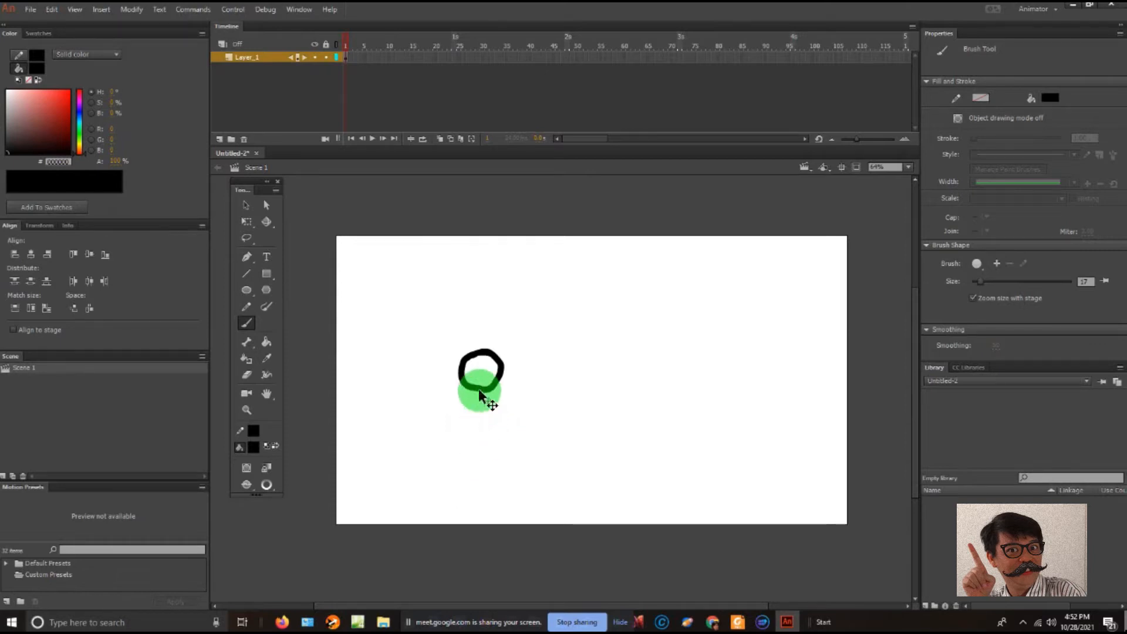
- Brush the stick figure's torso, bent arms and striding legs below the head in a running pose, redrawing the back leg
mouse_move(479, 390)
left_mouse_down()
mouse_move(454, 447)
mouse_move(470, 391)
mouse_move(426, 406)
mouse_move(444, 416)
mouse_move(433, 426)
mouse_move(450, 415)
mouse_move(489, 435)
left_mouse_up()
left_click_drag(489, 435, 503, 421)
mouse_move(453, 448)
left_mouse_down()
mouse_move(493, 453)
mouse_move(456, 478)
mouse_move(471, 495)
left_mouse_up()
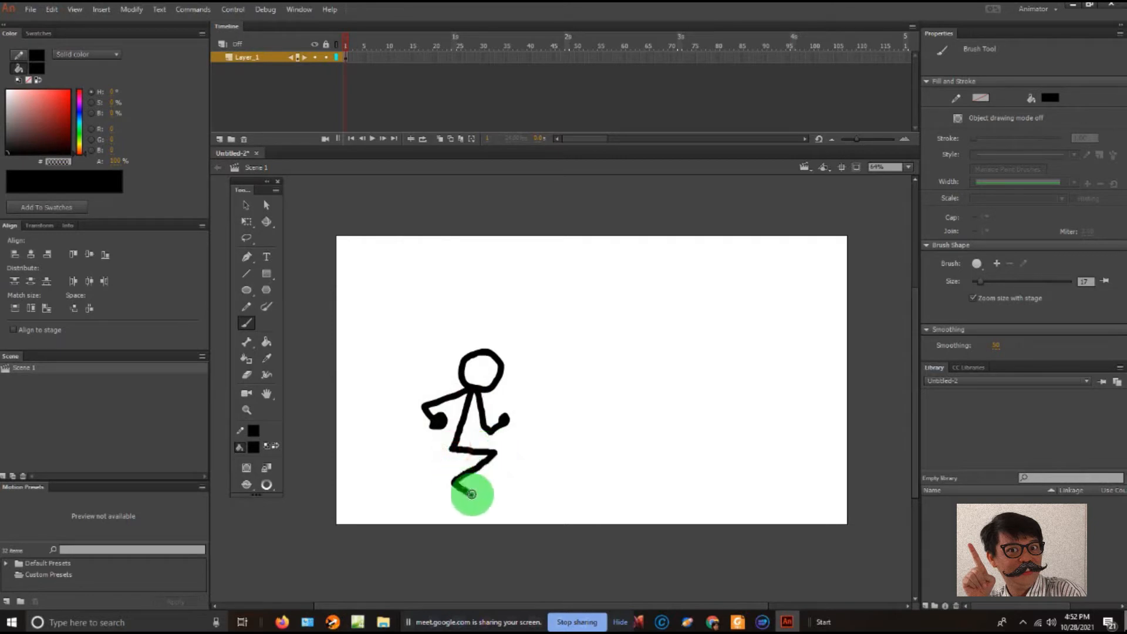
mouse_move(454, 451)
left_mouse_down()
mouse_move(435, 487)
mouse_move(404, 486)
mouse_move(403, 513)
mouse_move(405, 497)
left_mouse_up()
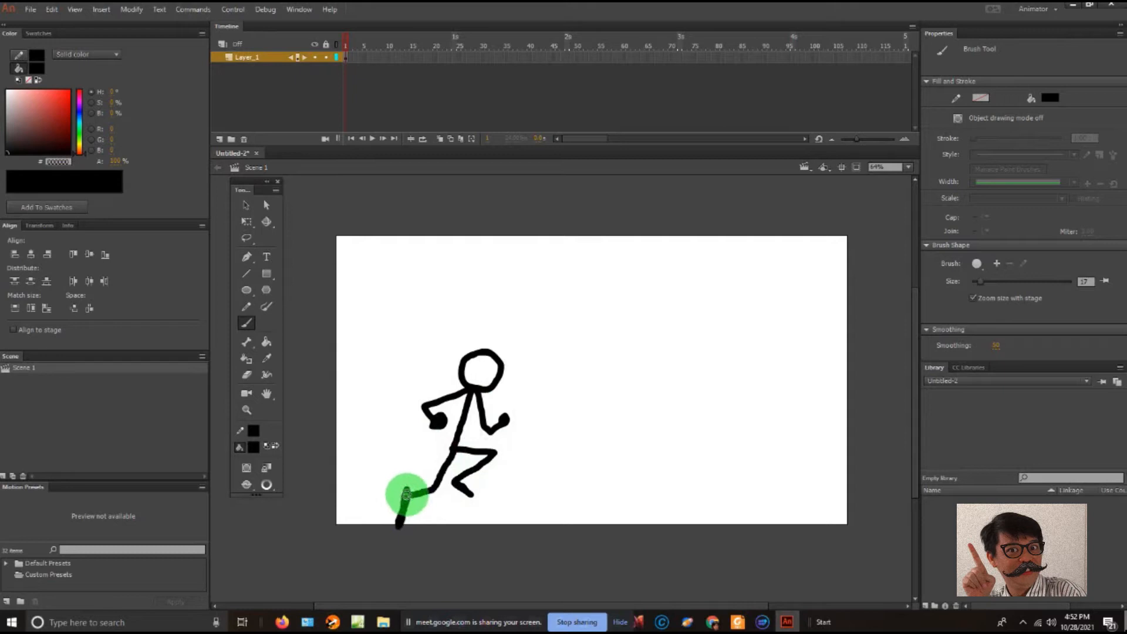
key("ctrl+z")
mouse_move(449, 449)
left_mouse_down()
mouse_move(430, 480)
mouse_move(403, 490)
left_mouse_up()
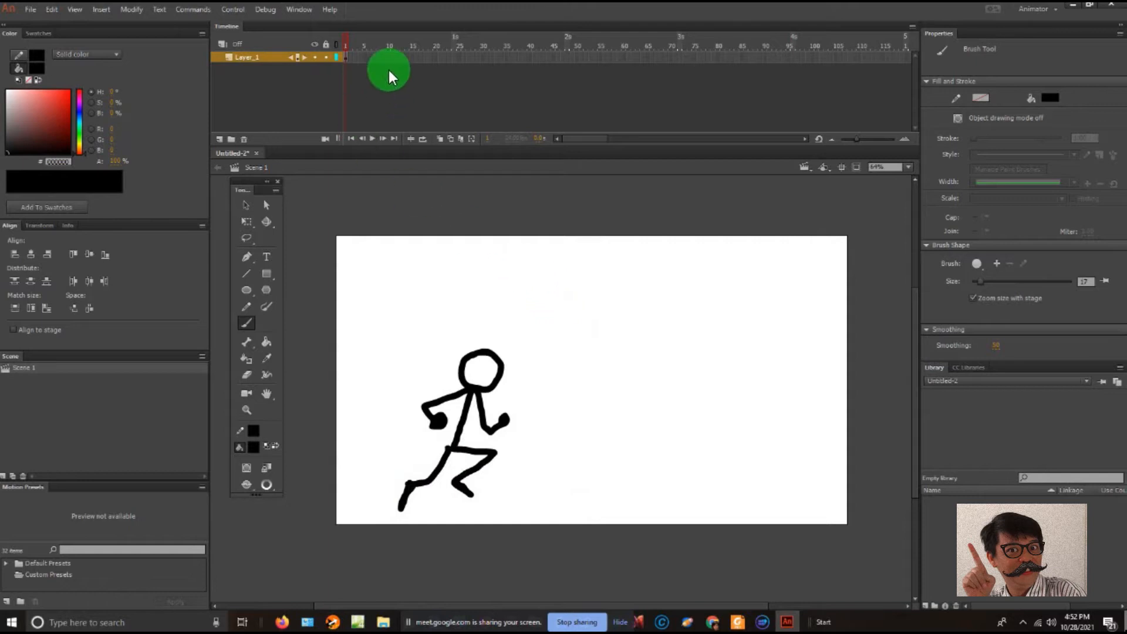
left_click(352, 64)
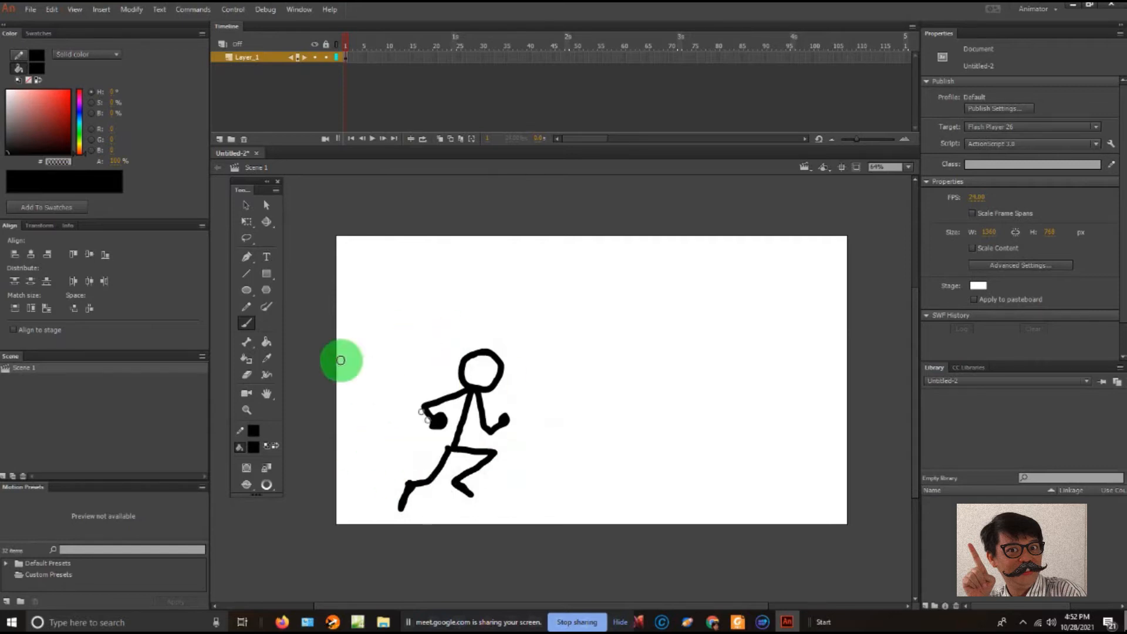
- Try filling the stick figure's head with green using the Paint Bucket, and undo the fill
left_click(266, 343)
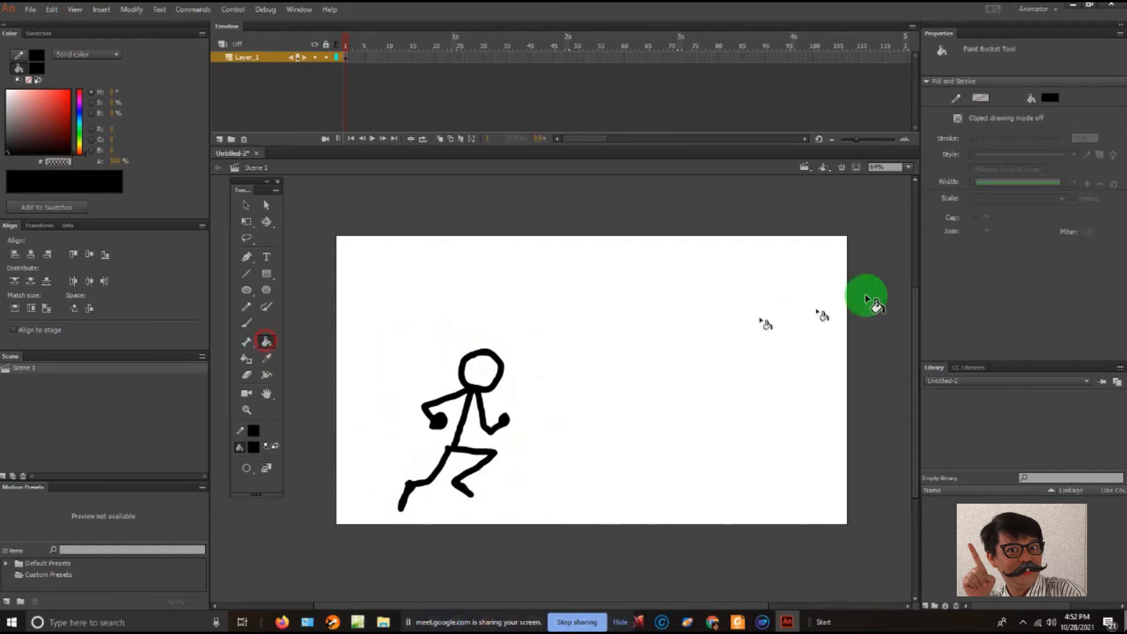
left_click(1050, 98)
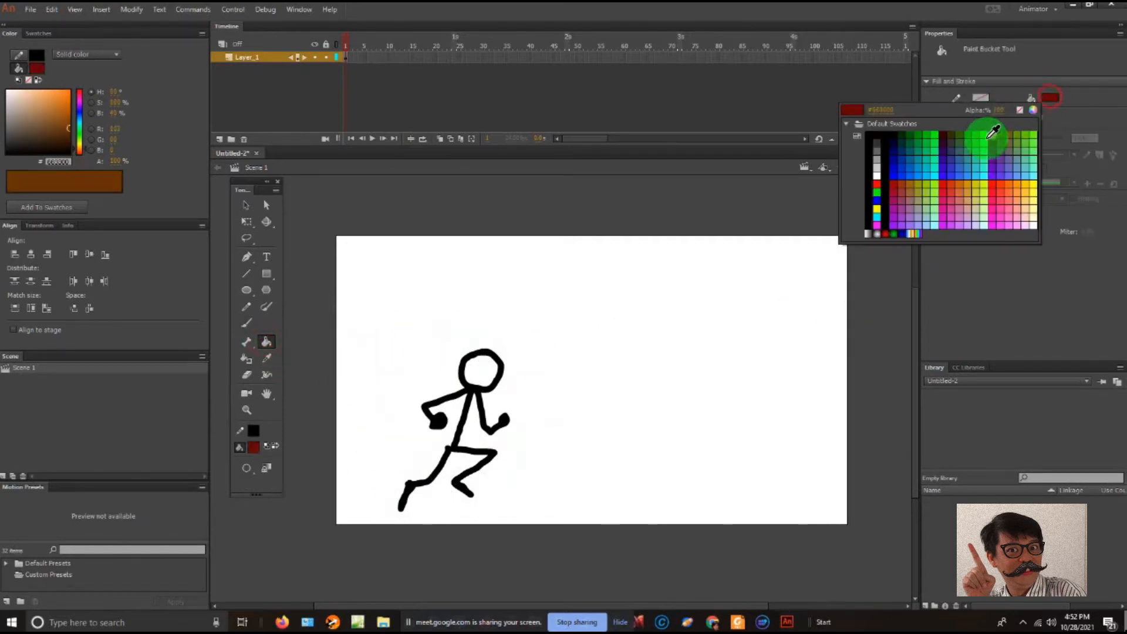
left_click(974, 135)
left_click(493, 370)
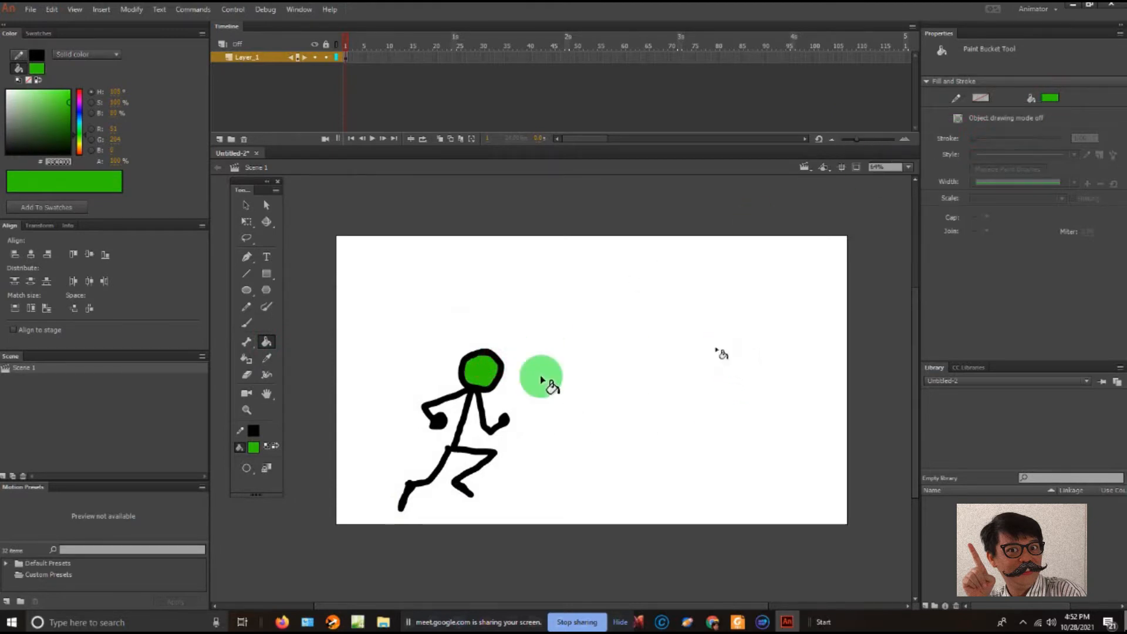
key("ctrl+z")
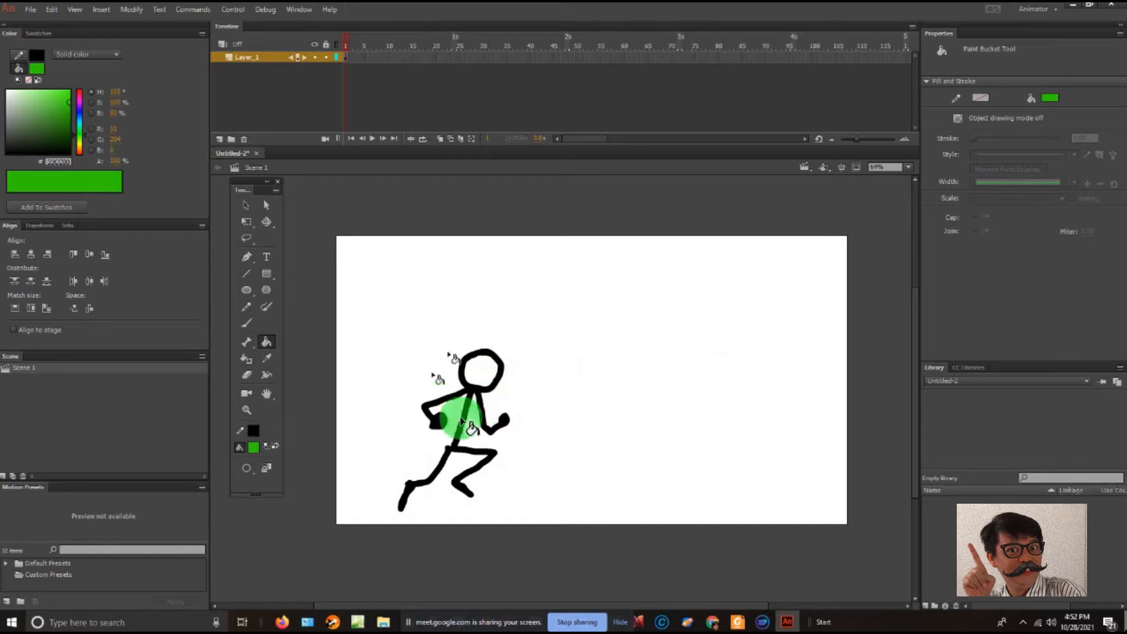
- Try moving the stick figure beyond the stage's upper-left corner, and undo the move
left_click(247, 205)
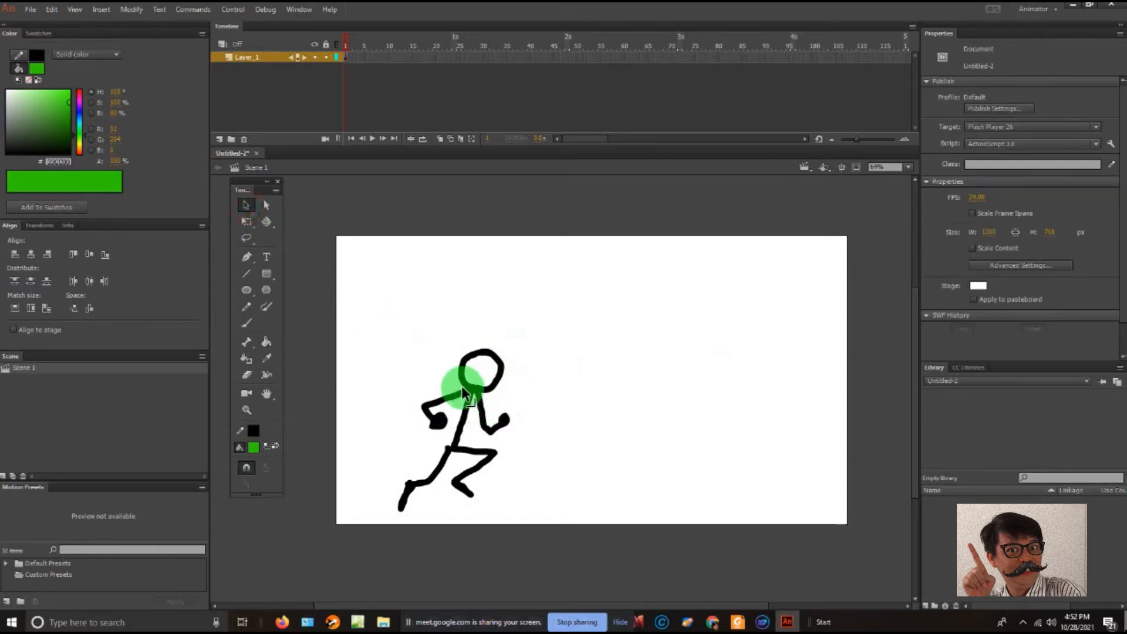
left_click_drag(471, 389, 343, 210)
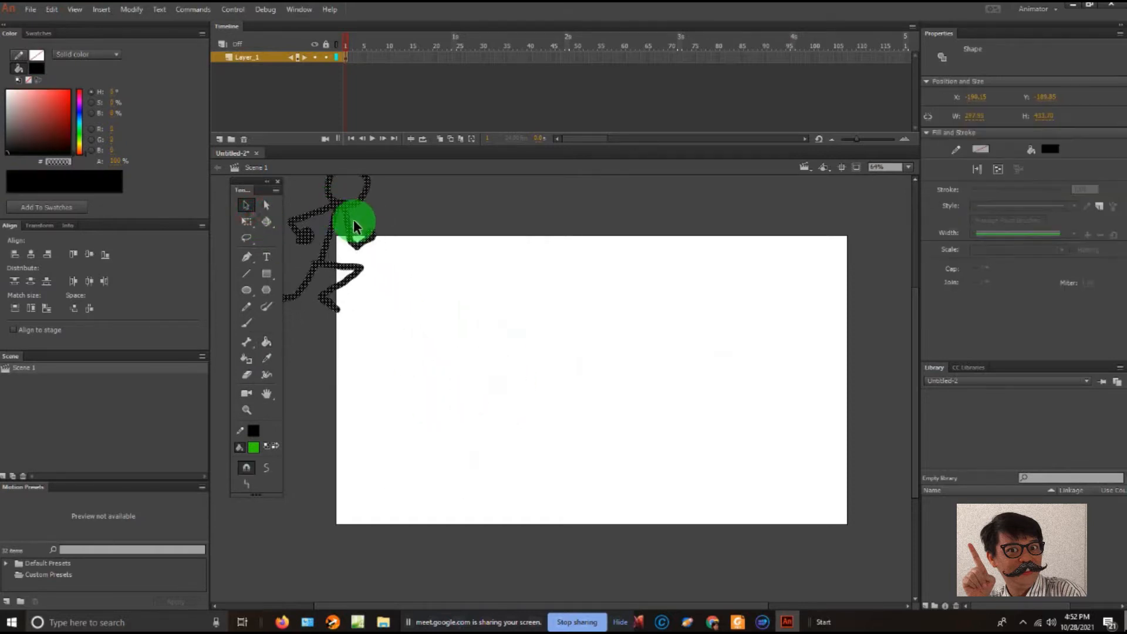
key("ctrl+z")
left_click(567, 359)
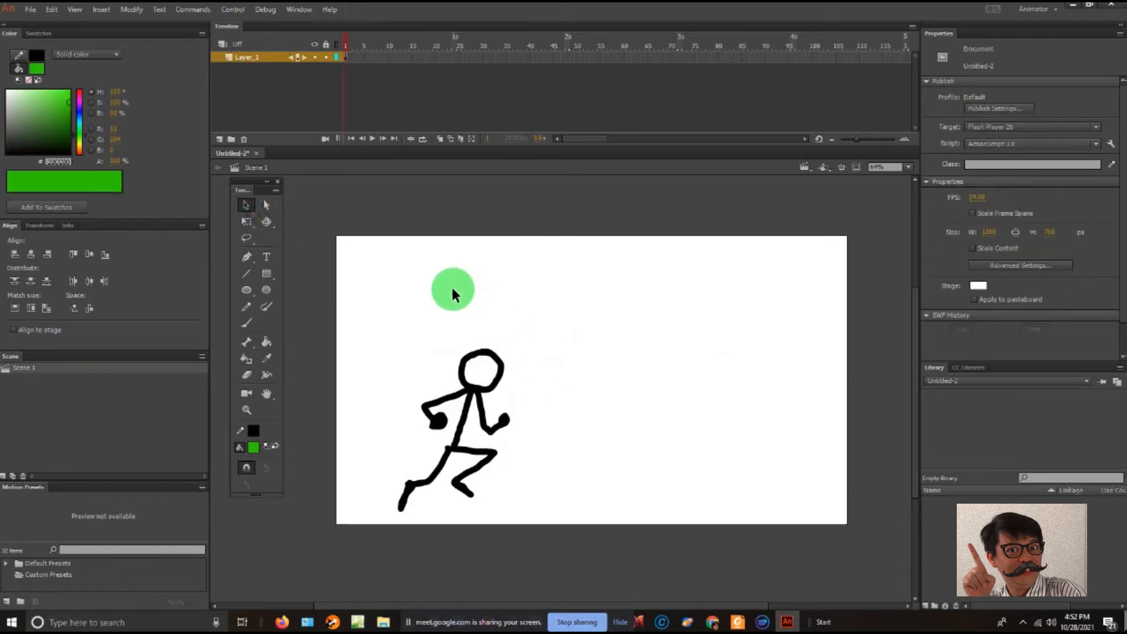
- Insert a blank keyframe at frame 2 of Layer_1 and compare it with frame 1
right_click(350, 57)
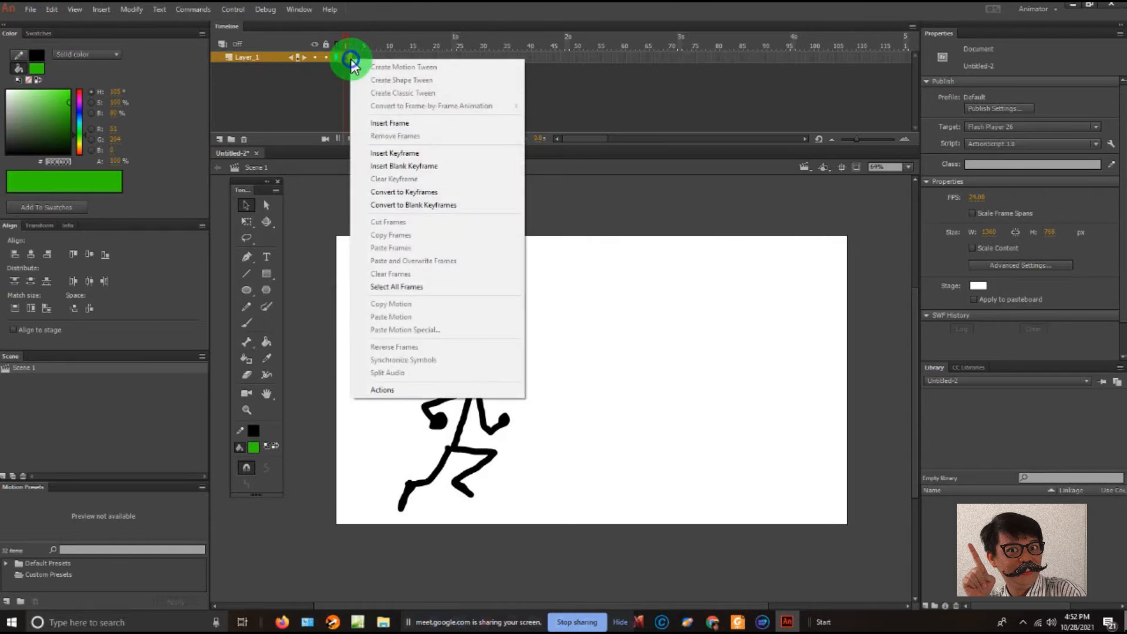
left_click(415, 167)
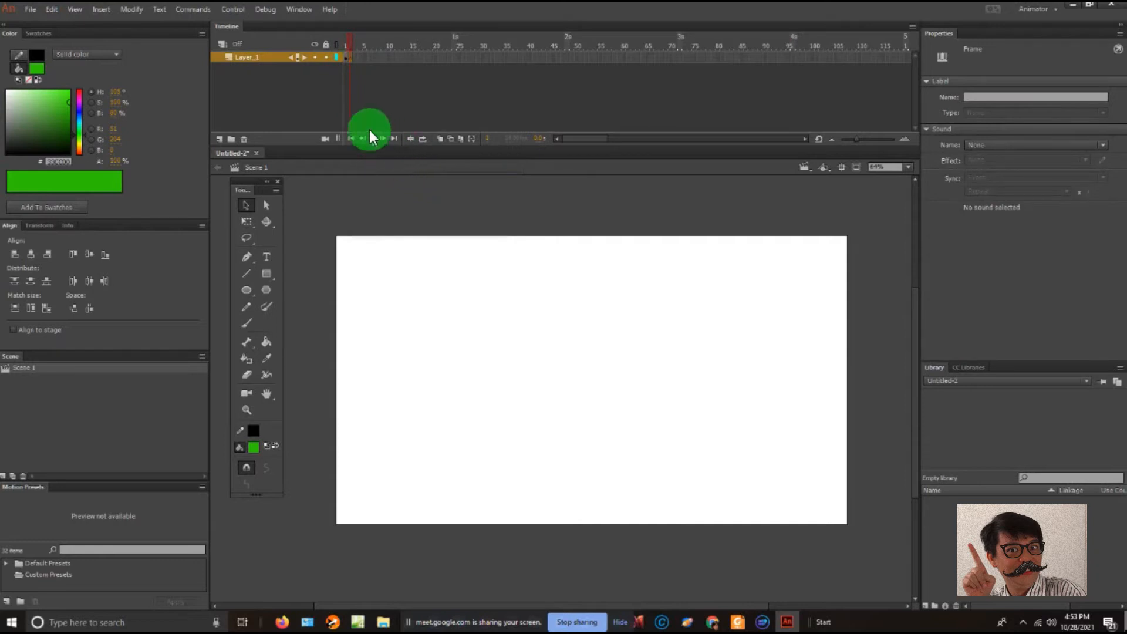
left_click(345, 57)
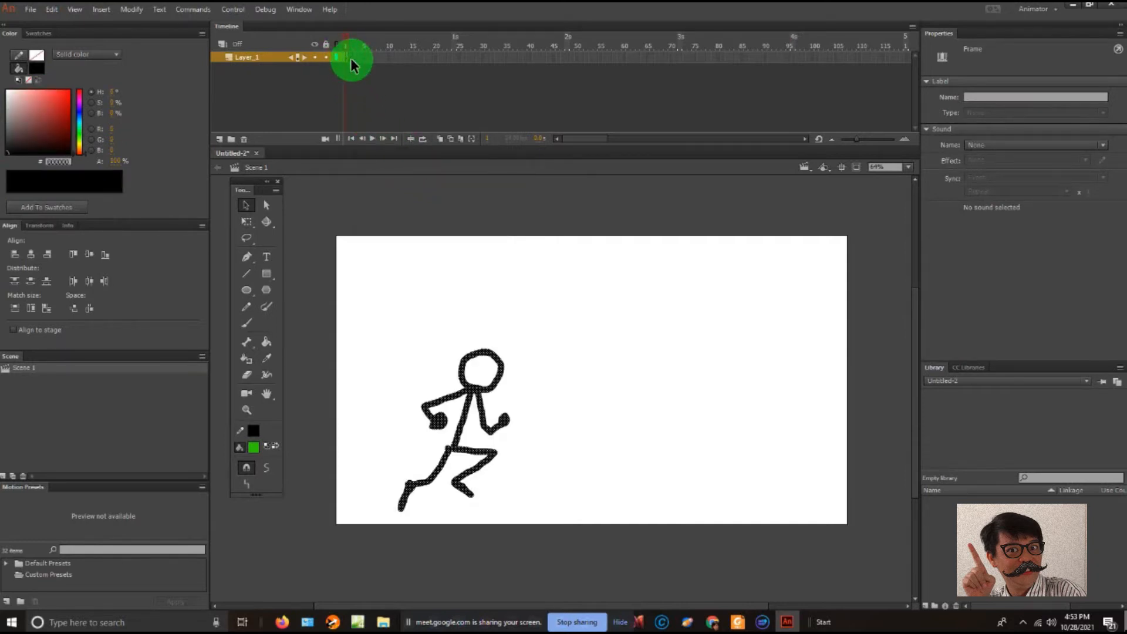
left_click(352, 59)
left_click(347, 57)
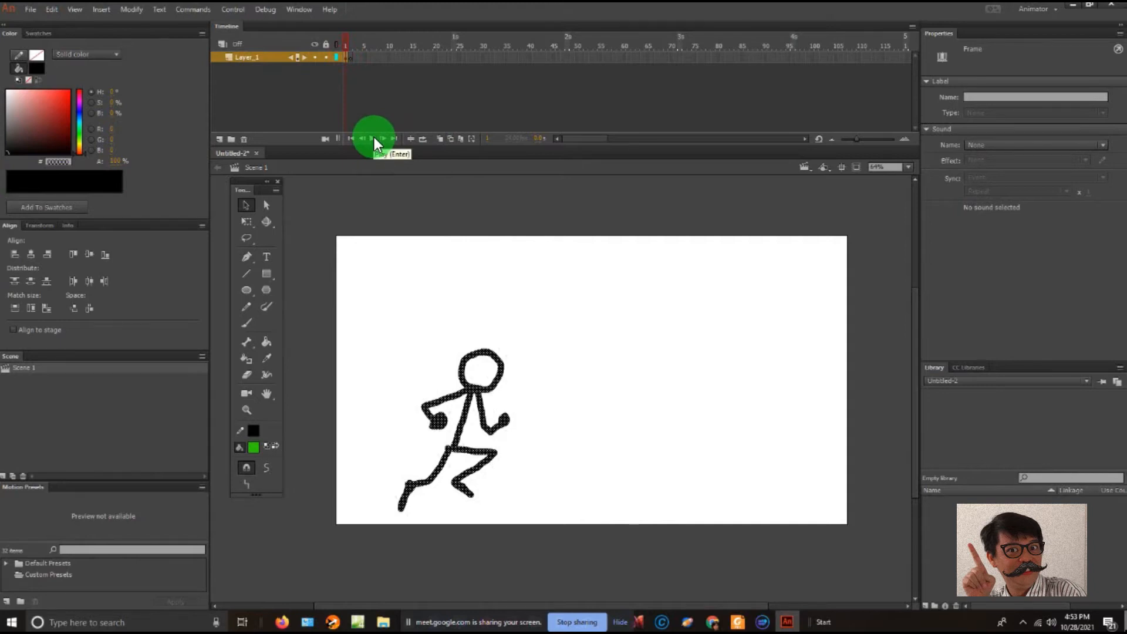
- Test the movie, close the preview window and return to the blank frame 2
key("ctrl+Return")
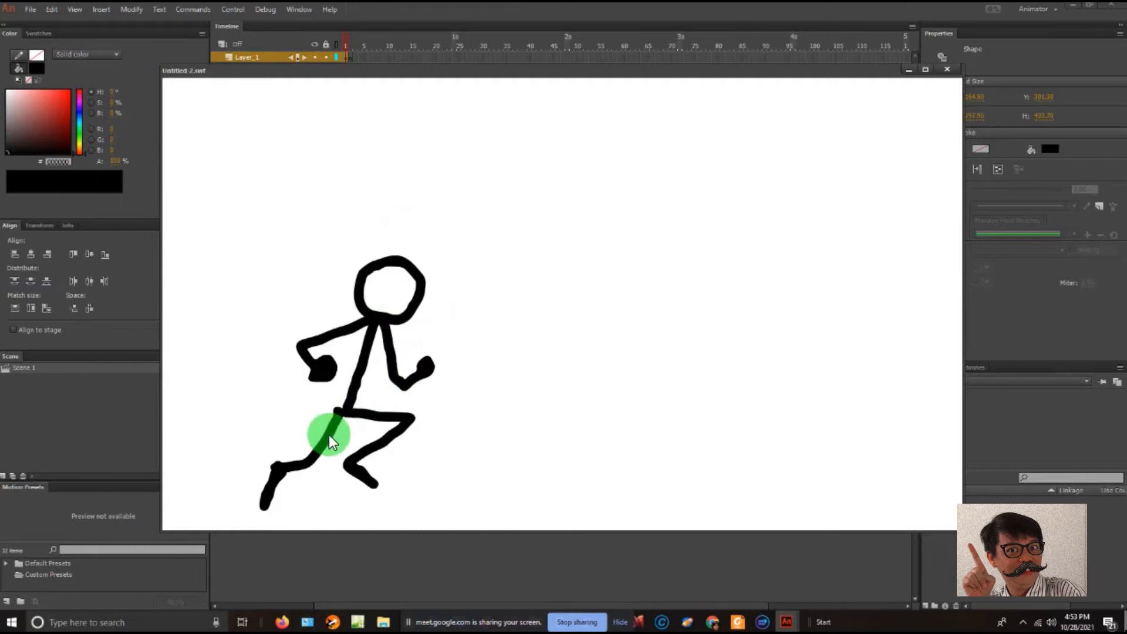
left_click(949, 67)
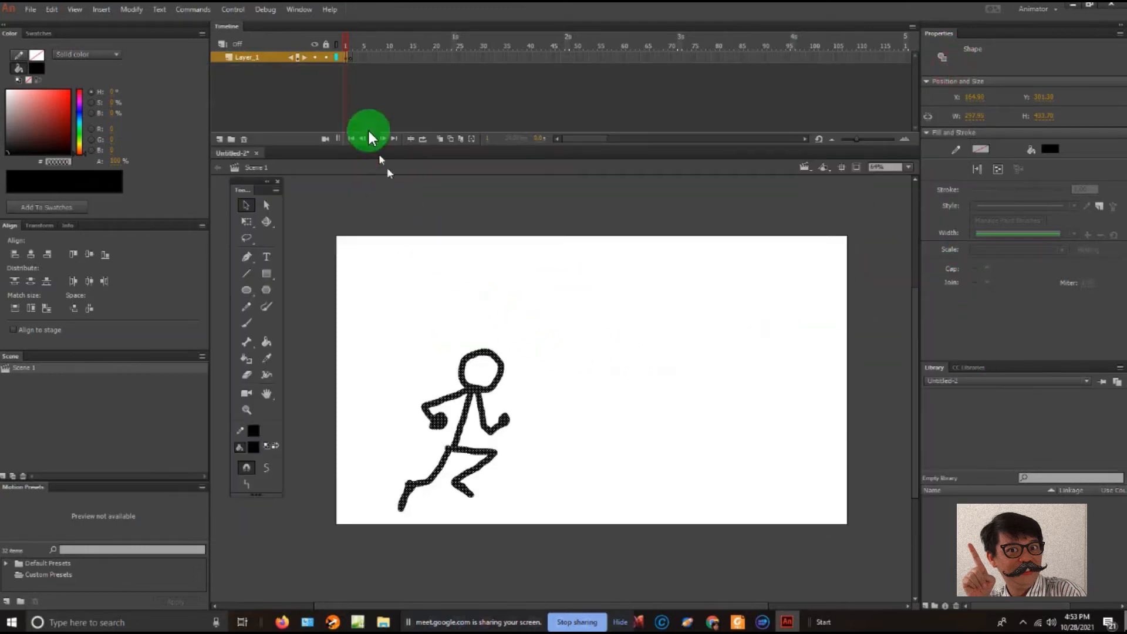
left_click(350, 57)
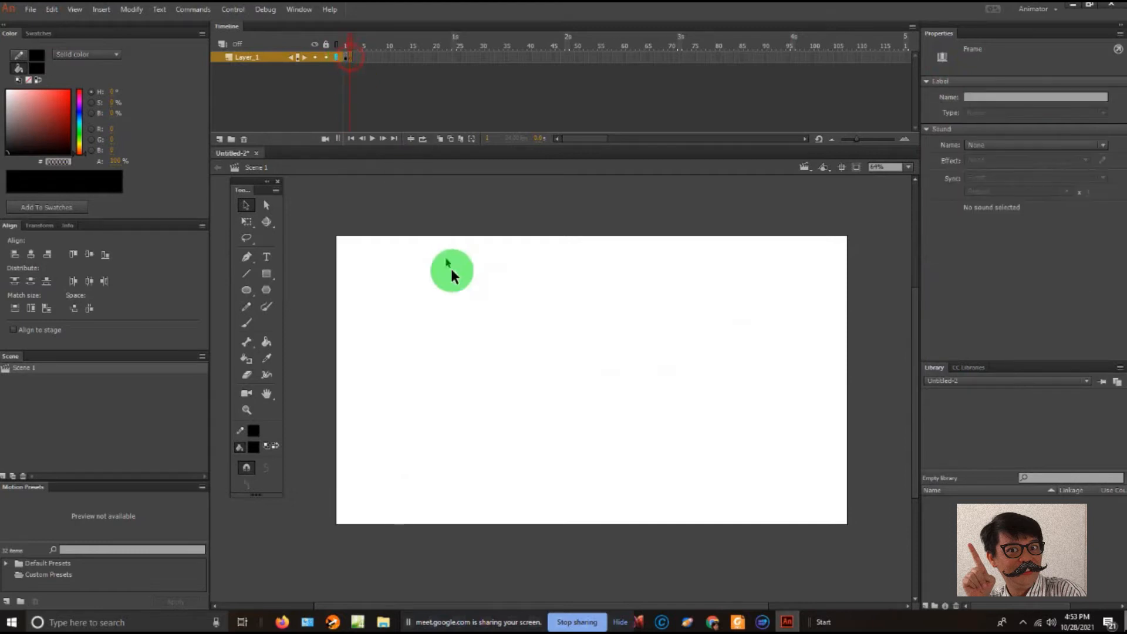
- Brush a black X onto blank frame 2, test the movie and close the preview window
left_click(250, 324)
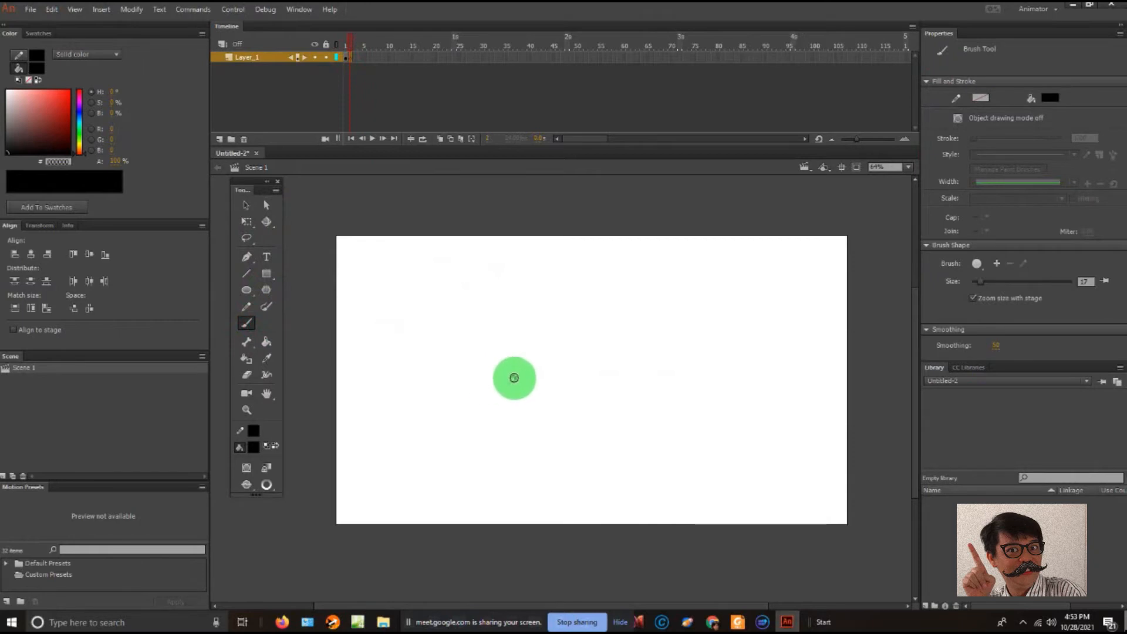
left_click_drag(515, 377, 416, 432)
left_click_drag(440, 369, 494, 436)
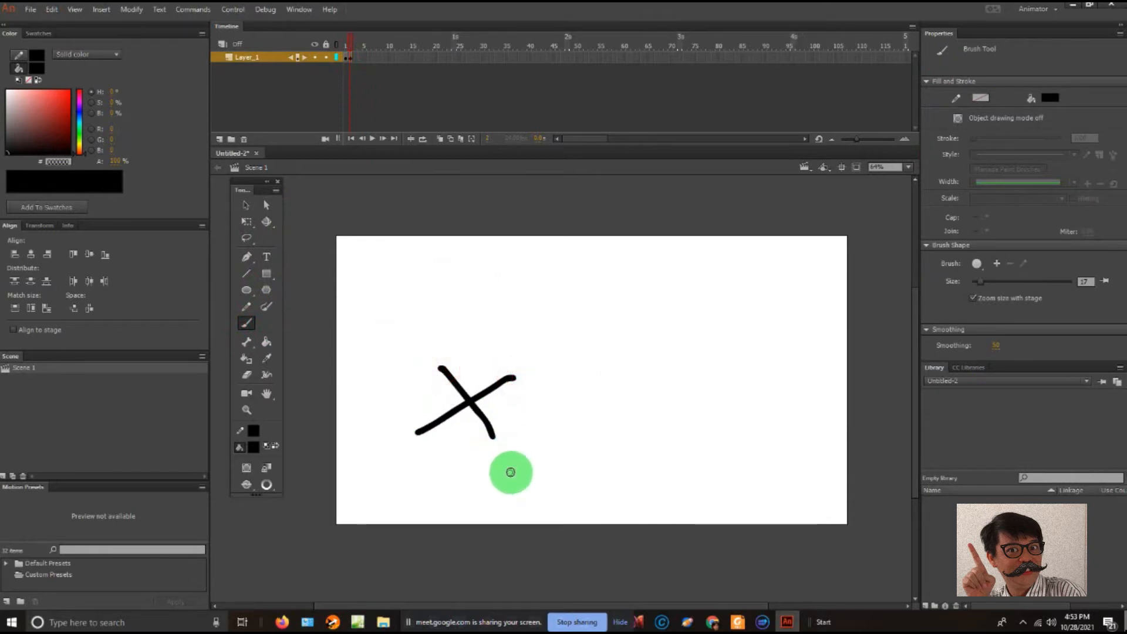
key("ctrl+Return")
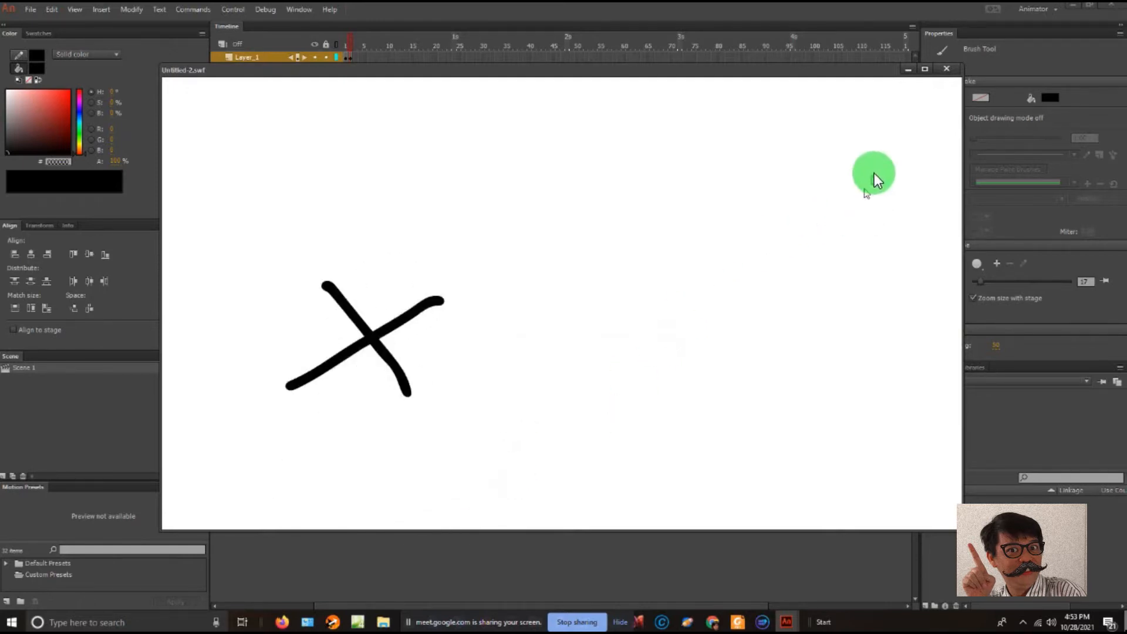
left_click(953, 71)
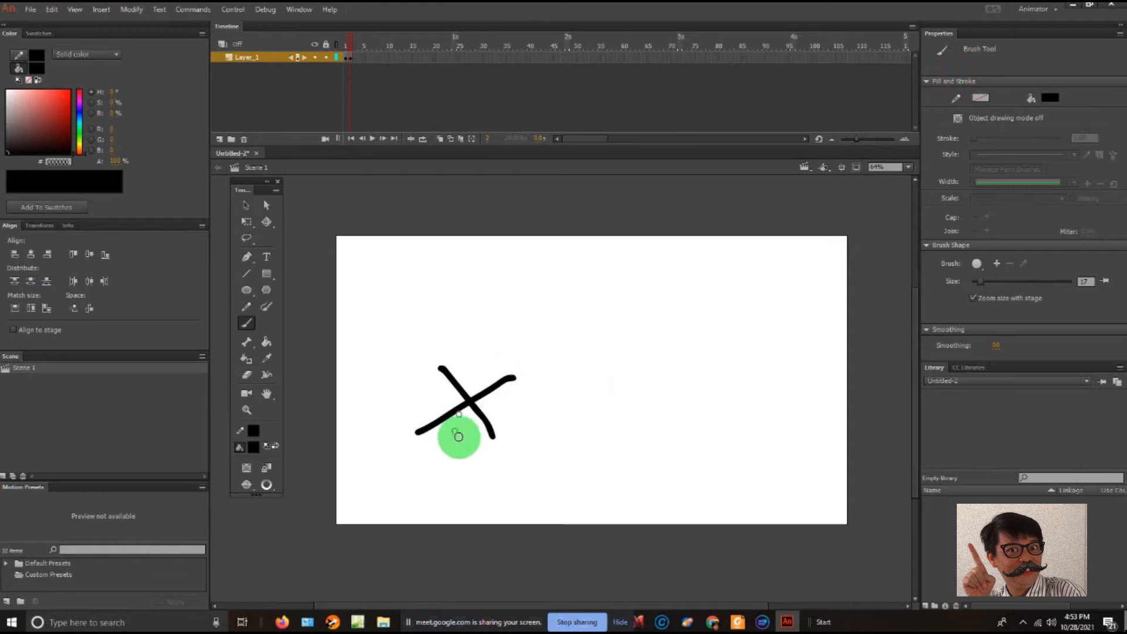
- Set the document's frame rate to 8 fps, test the movie and close the preview window
left_click(246, 205)
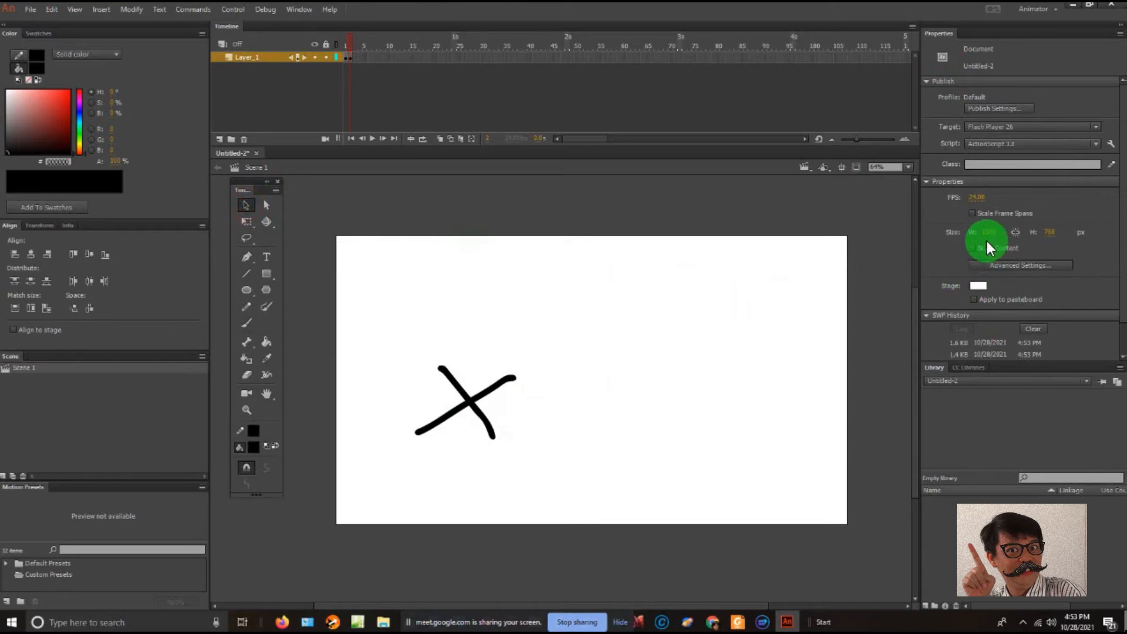
left_click(980, 198)
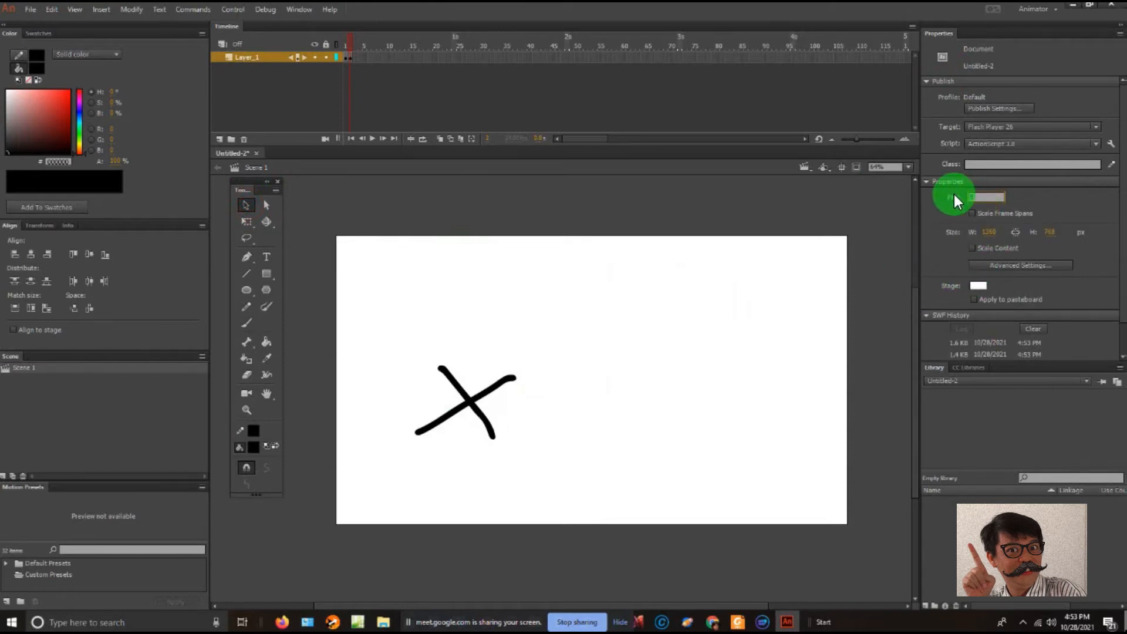
key("Return")
key("ctrl+Return")
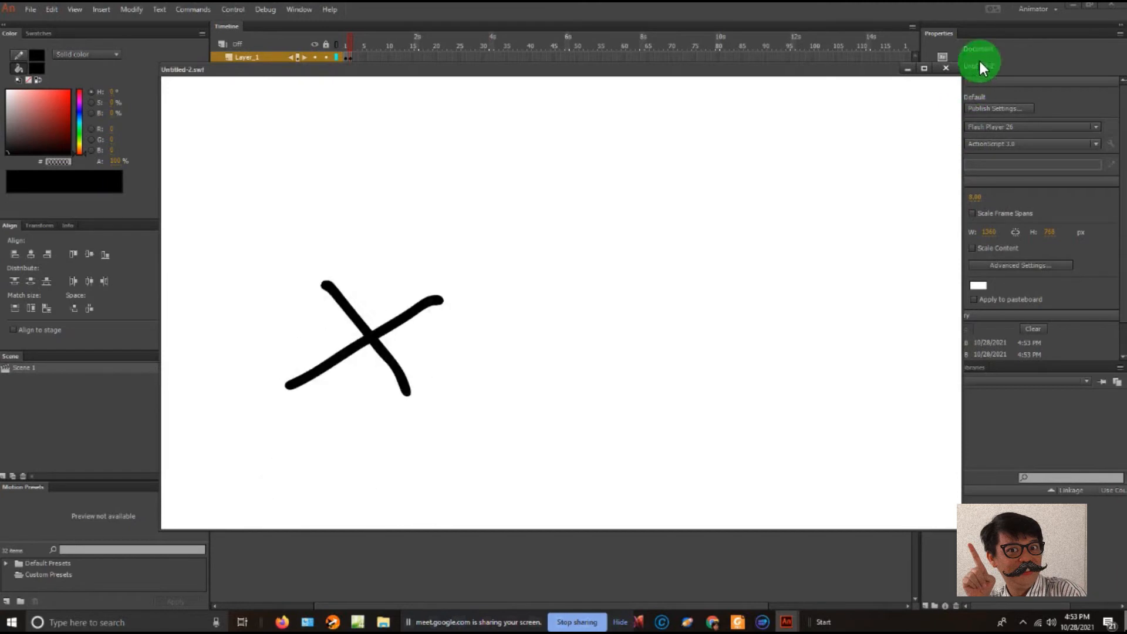
left_click(946, 69)
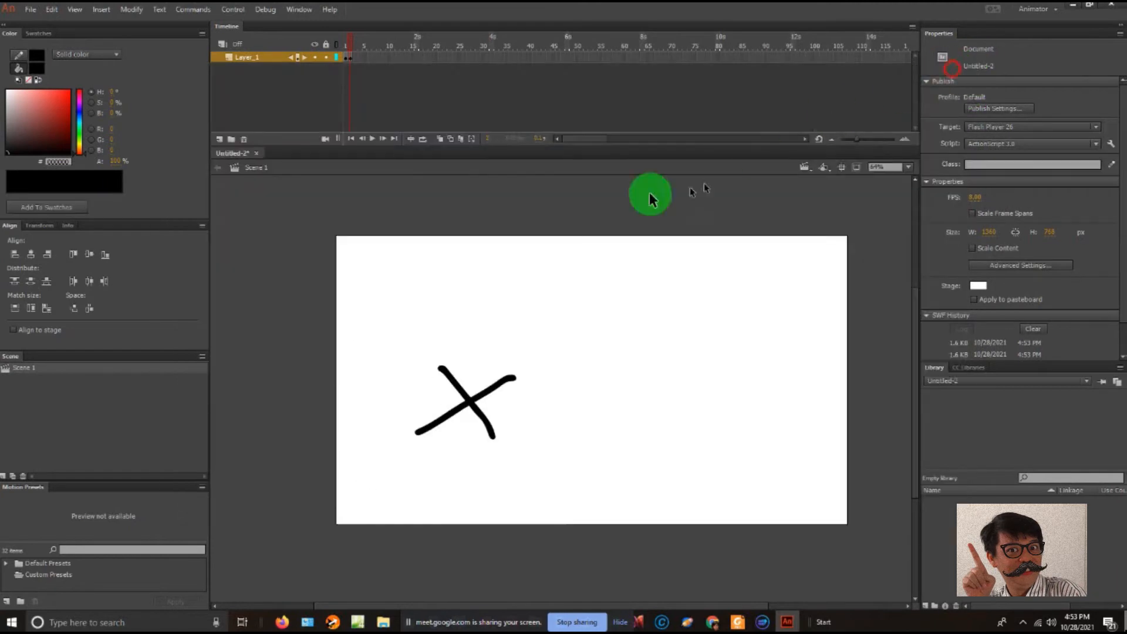
- Delete the X drawing from frame 2 and compare the emptied frame with frame 1
left_click(351, 57)
key("Delete")
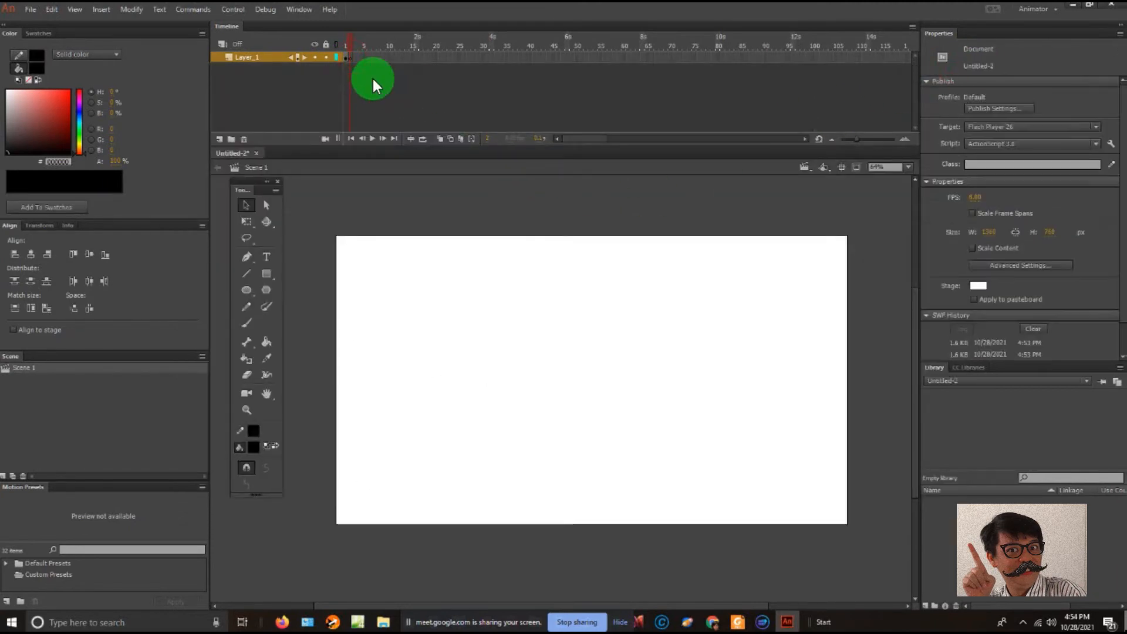
left_click(346, 57)
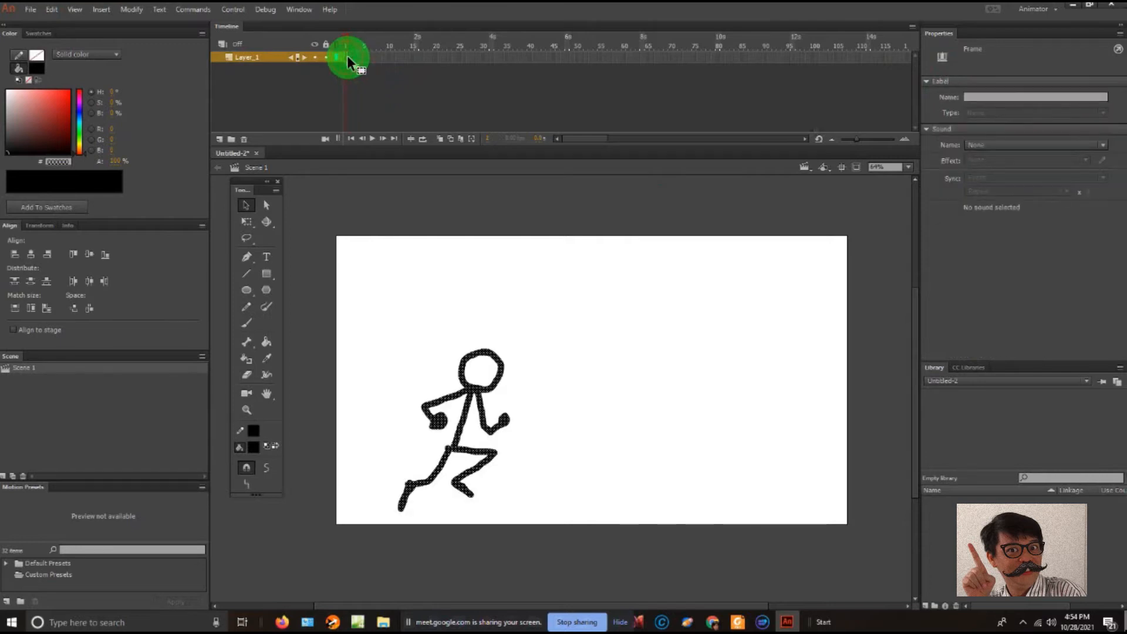
left_click(352, 58)
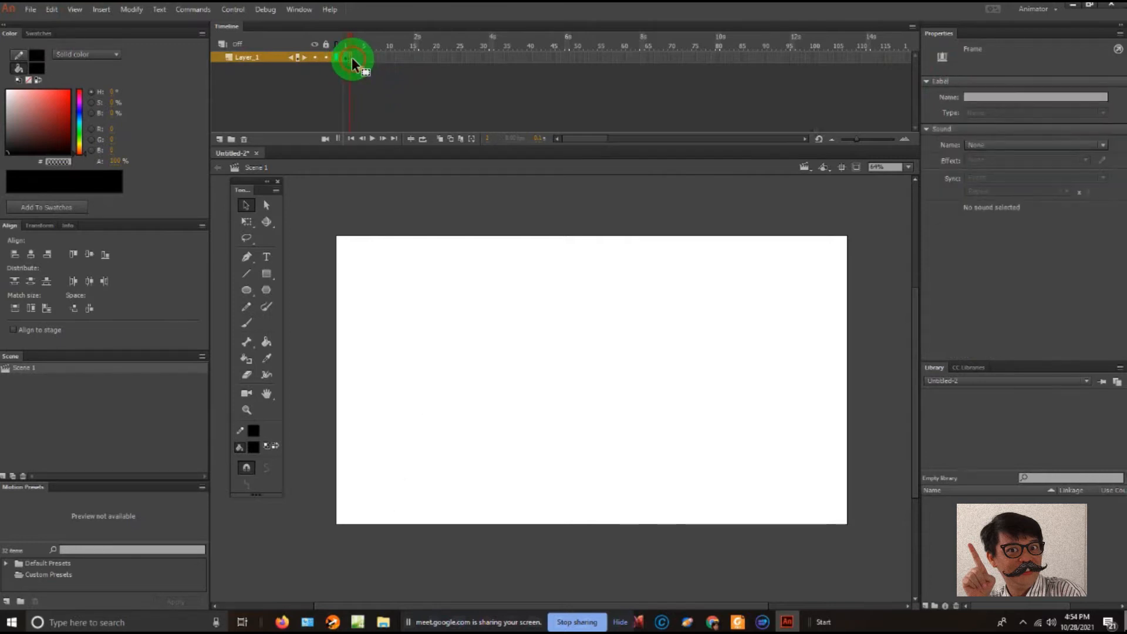
- Insert a blank keyframe after frame 2 of Layer_1 and return to frame 2
right_click(351, 57)
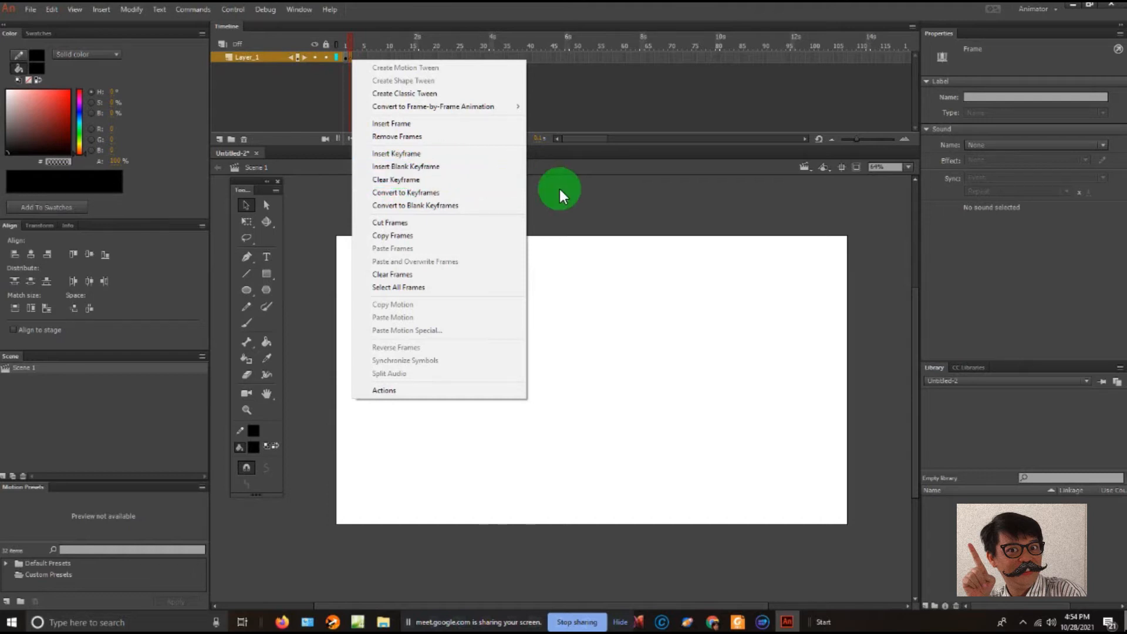
left_click(466, 167)
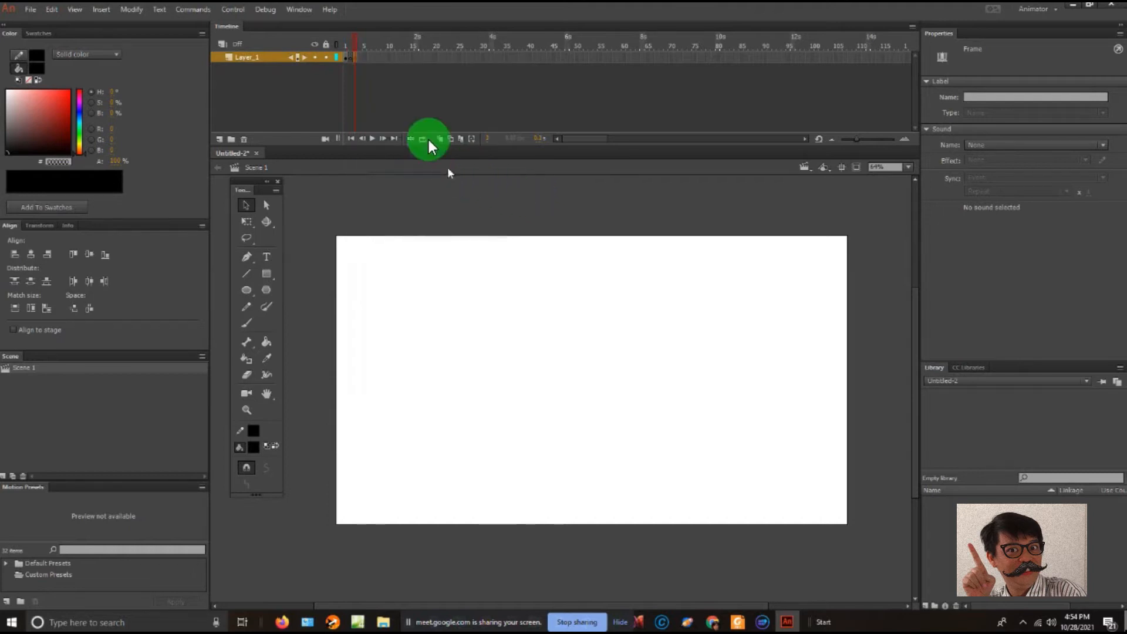
left_click(345, 56)
left_click(350, 55)
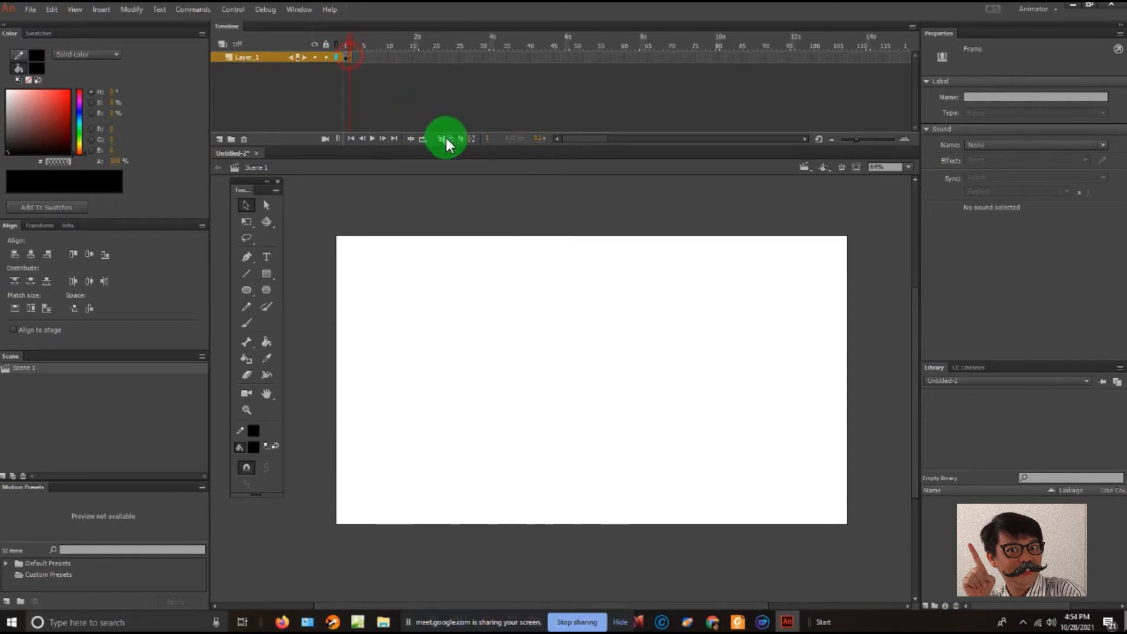
left_click(428, 189)
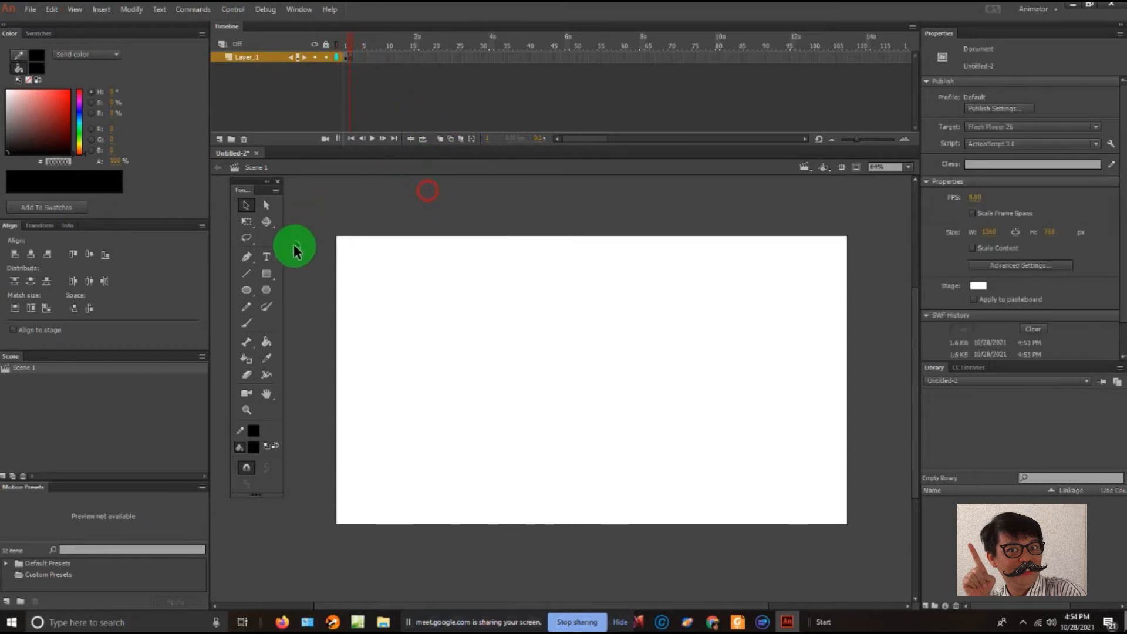
- With the Brush ready on frame 2, compare Onion Skin with Onion Skin Outlines, ending on Onion Skin
left_click(254, 325)
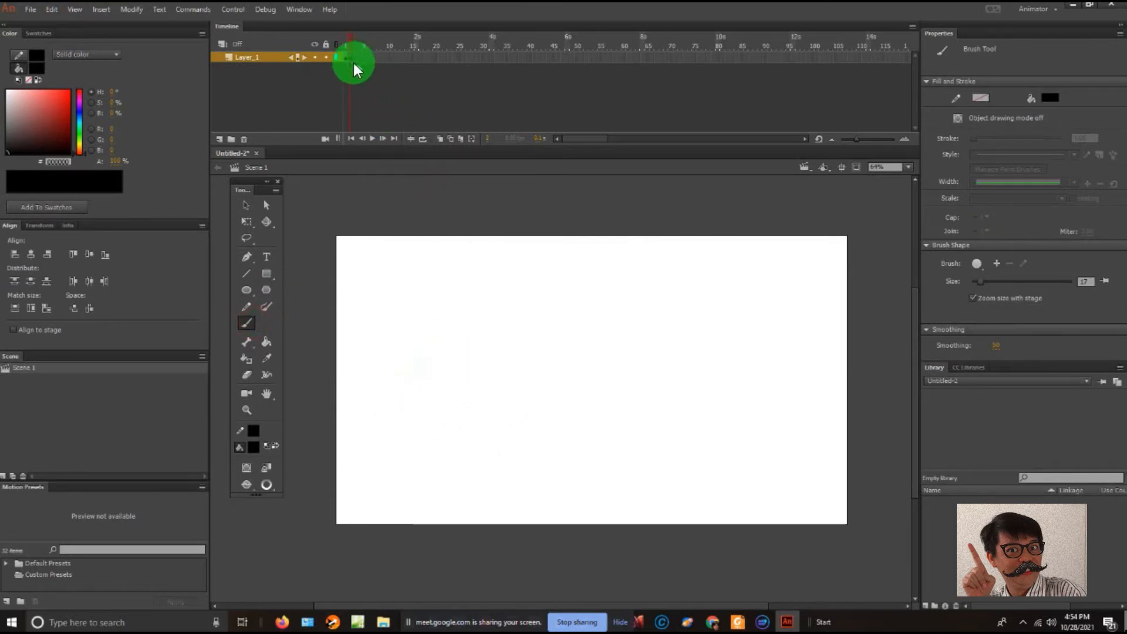
left_click(445, 138)
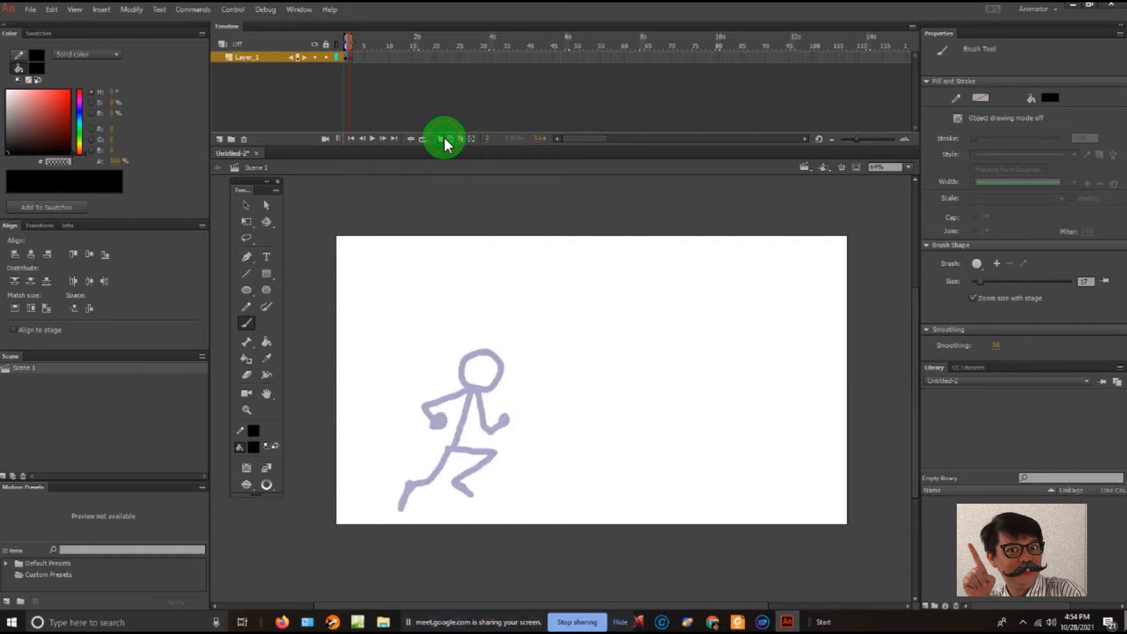
left_click(445, 139)
left_click(450, 139)
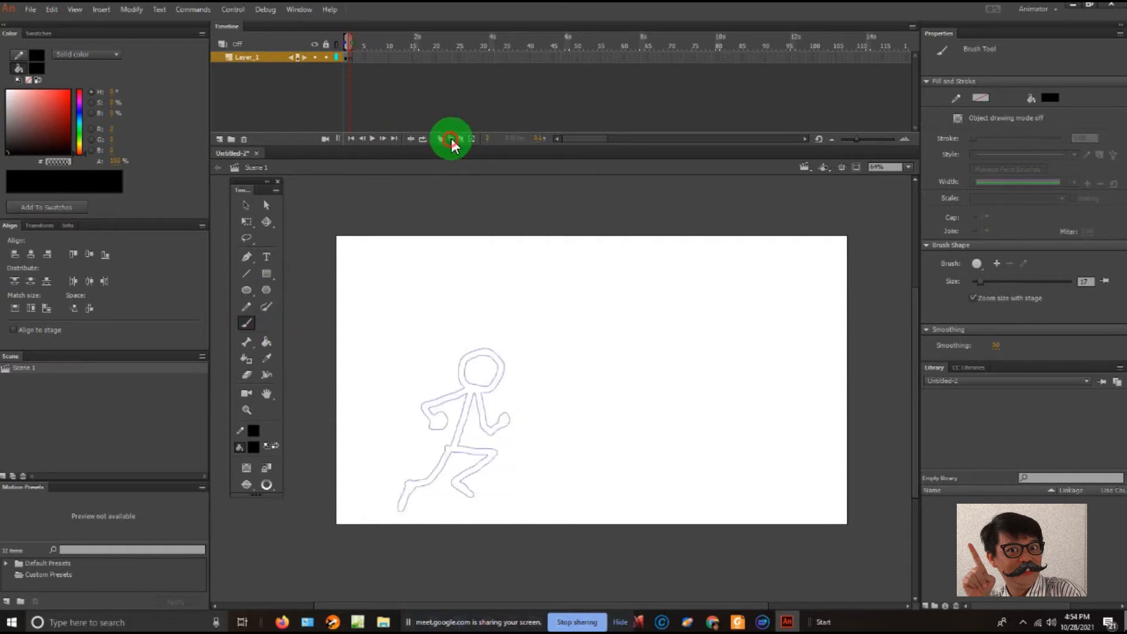
left_click(441, 140)
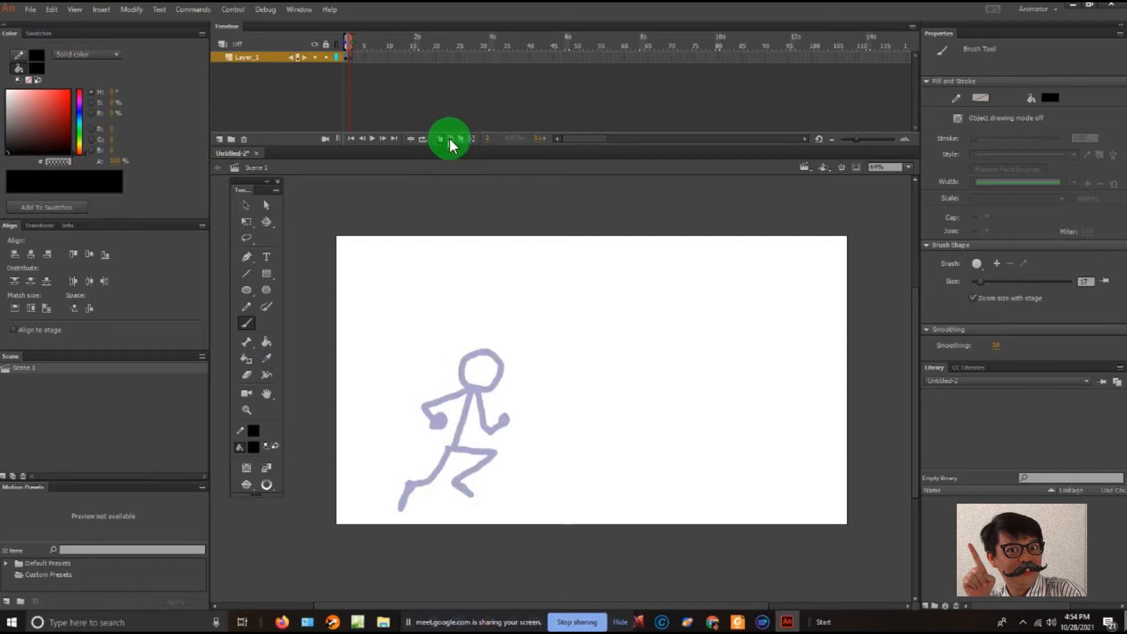
left_click(457, 138)
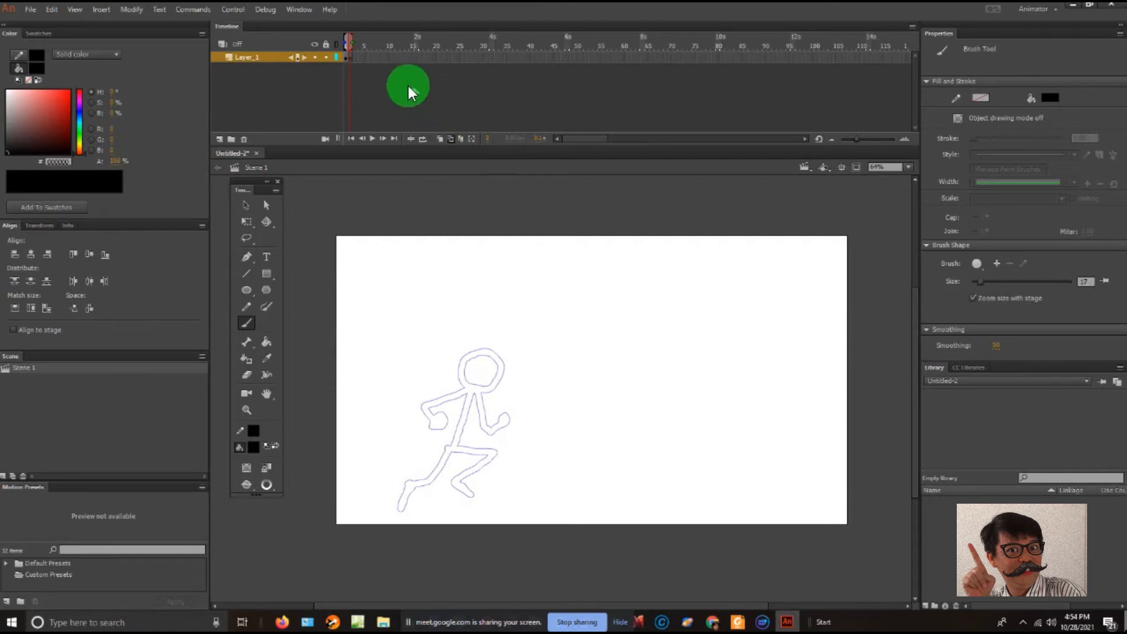
left_click(442, 139)
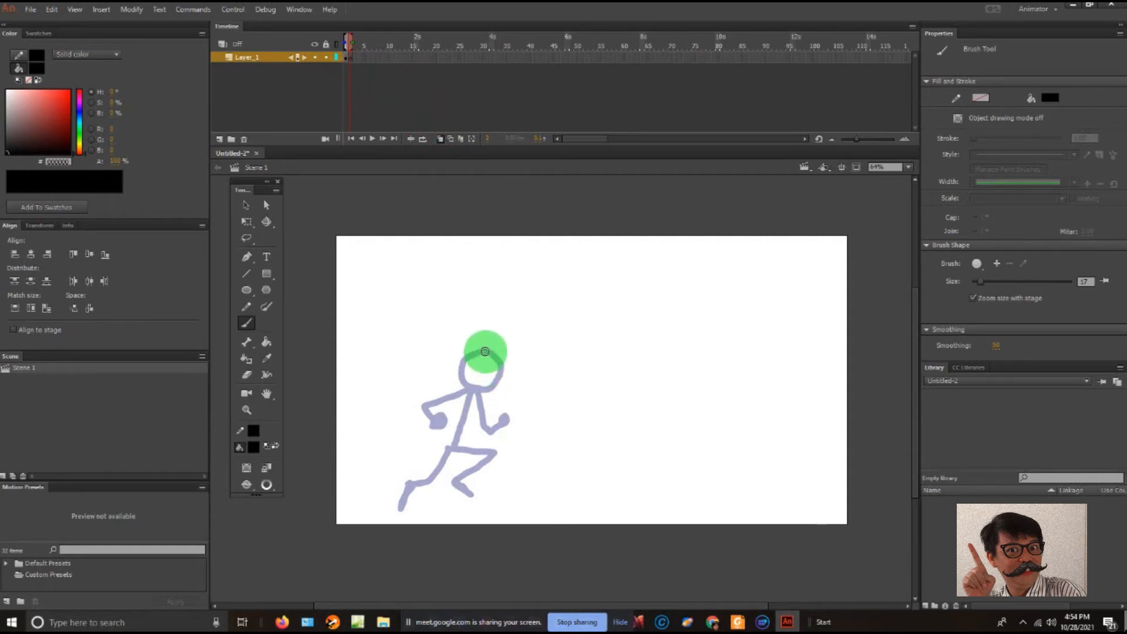
- Flip between frames 1 and 2 with Onion Skin active, and turn Onion Skin off
key("comma")
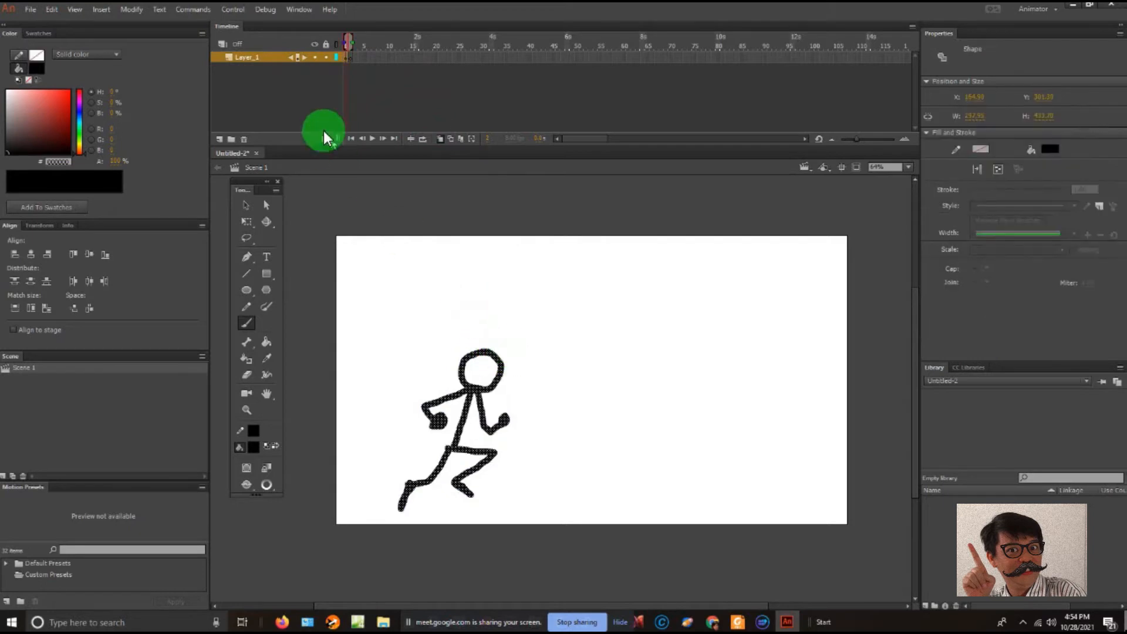
left_click(357, 56)
key("comma")
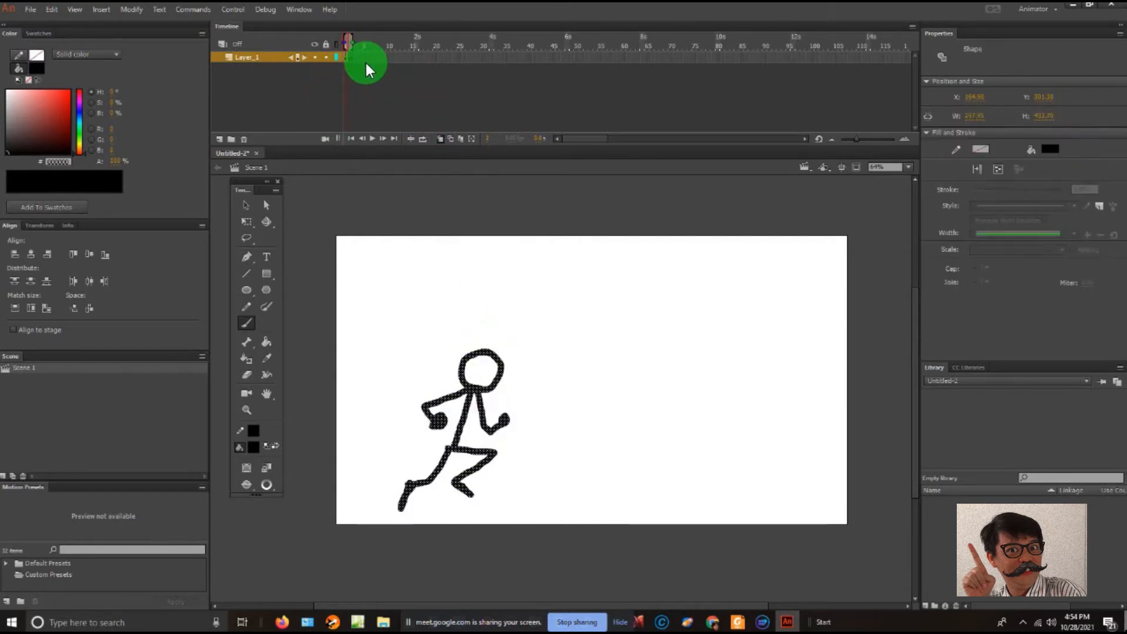
key("period")
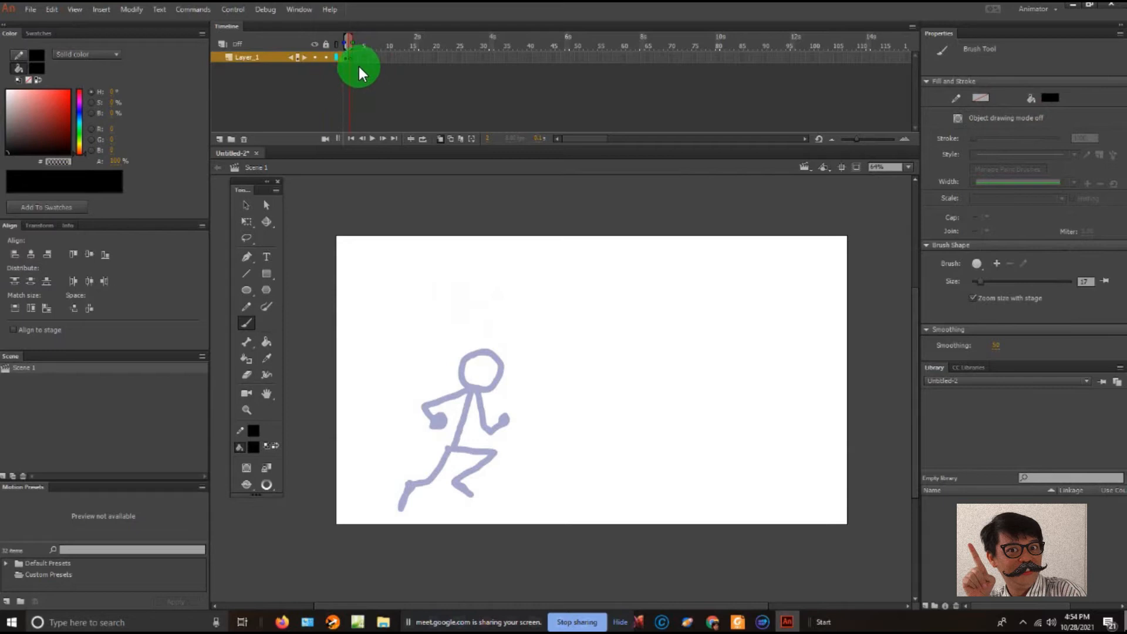
left_click(440, 139)
- Undo the recent edits back to the single-frame stick figure, including the frame rate change and the added keyframes
key("ctrl+z")
key("ctrl+z")
key("ctrl+z")
key("ctrl+z")
key("ctrl+z")
key("ctrl+z")
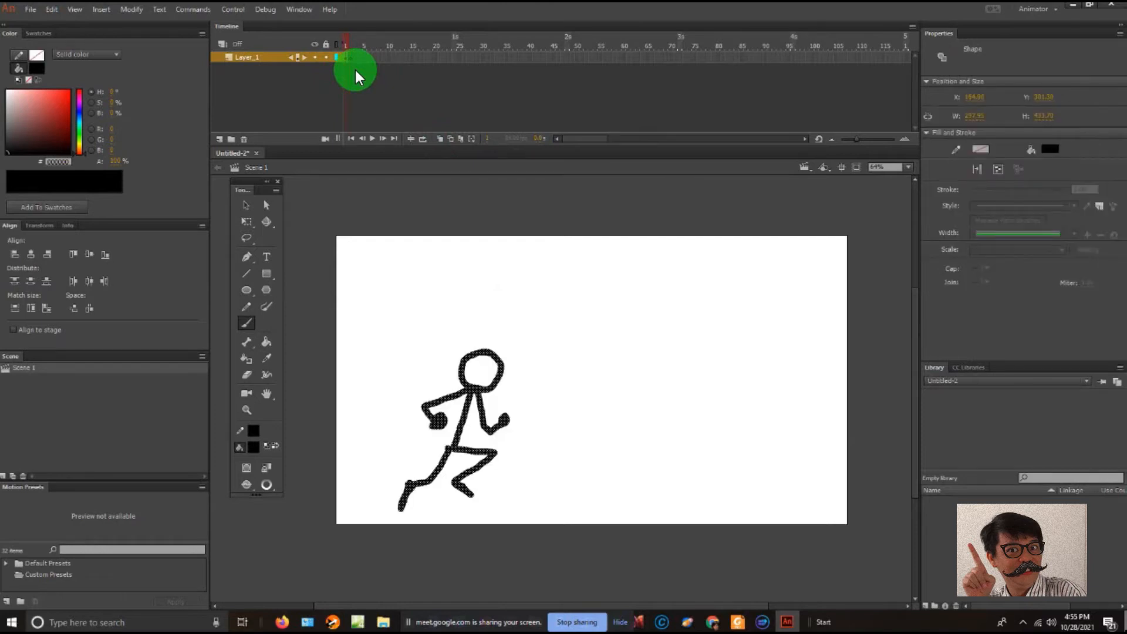
key("ctrl+z")
key("ctrl+z")
key("ctrl+z")
key("ctrl+z")
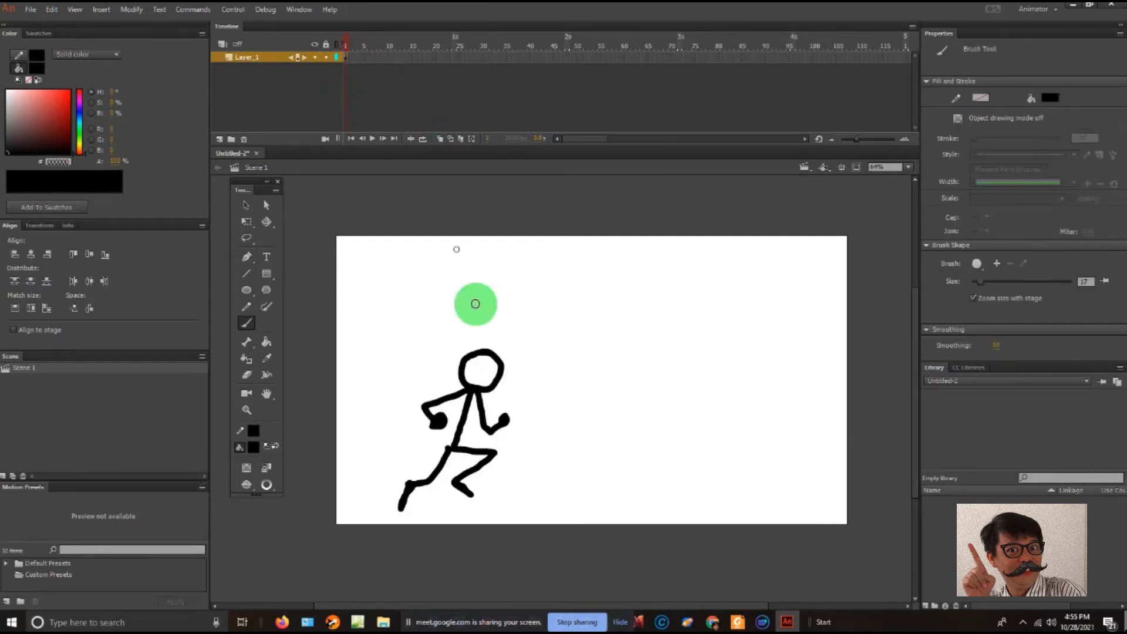
- Move the whole stick figure up and slightly right on the stage, to about X 192, Y 225, and deselect it
left_click(246, 204)
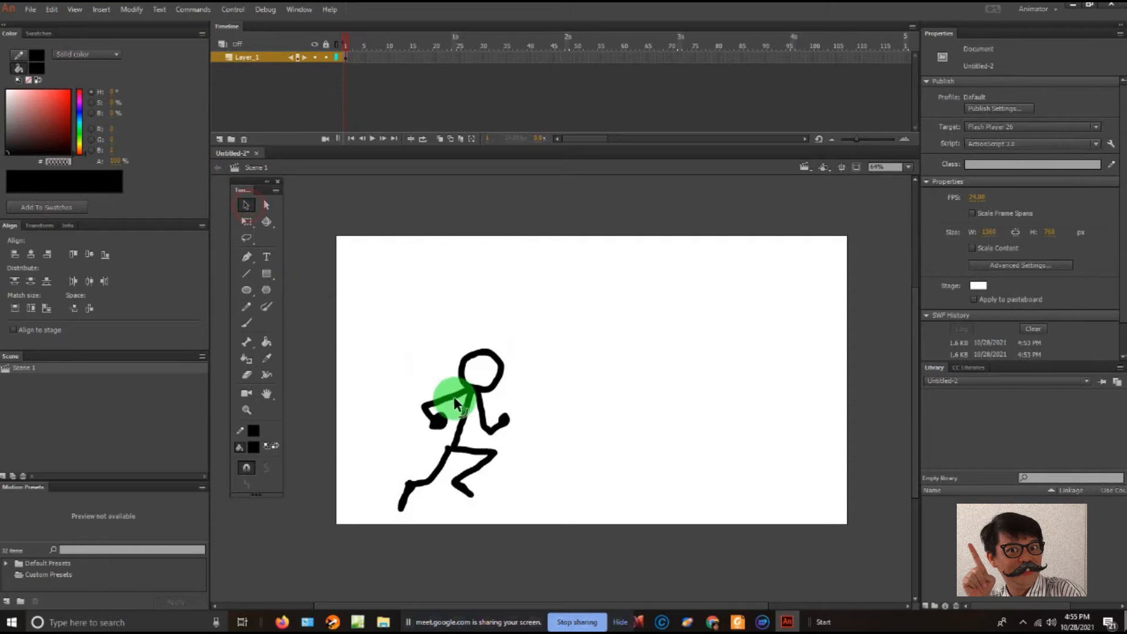
left_click_drag(456, 404, 478, 378)
left_click(421, 334)
left_click_drag(403, 294, 535, 495)
left_click_drag(387, 286, 543, 512)
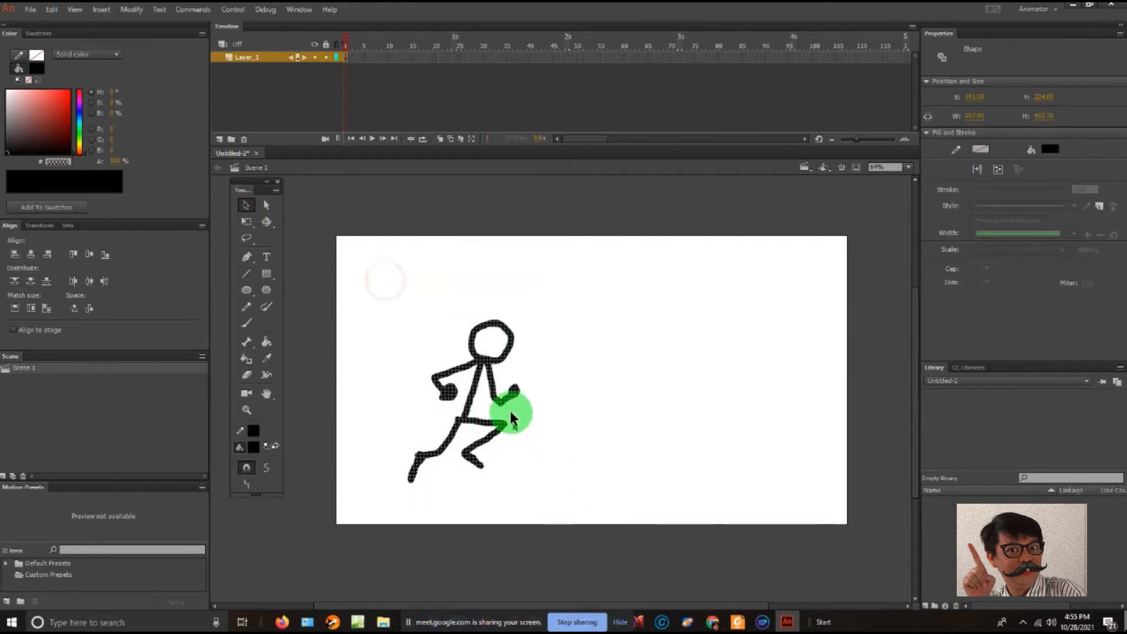
right_click(485, 368)
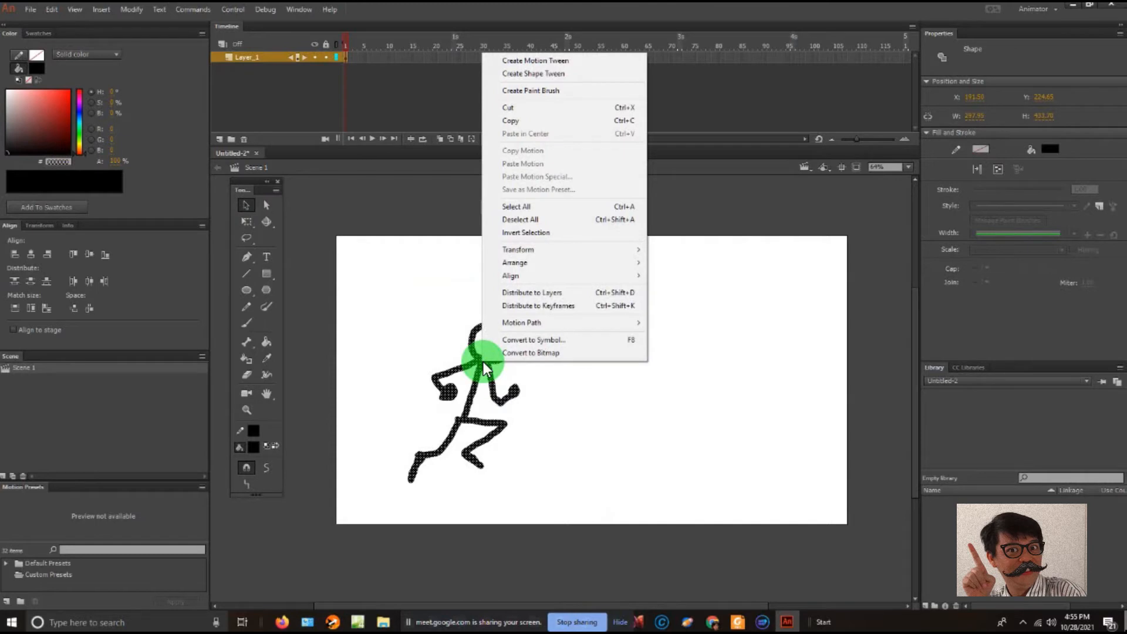
left_click(412, 320)
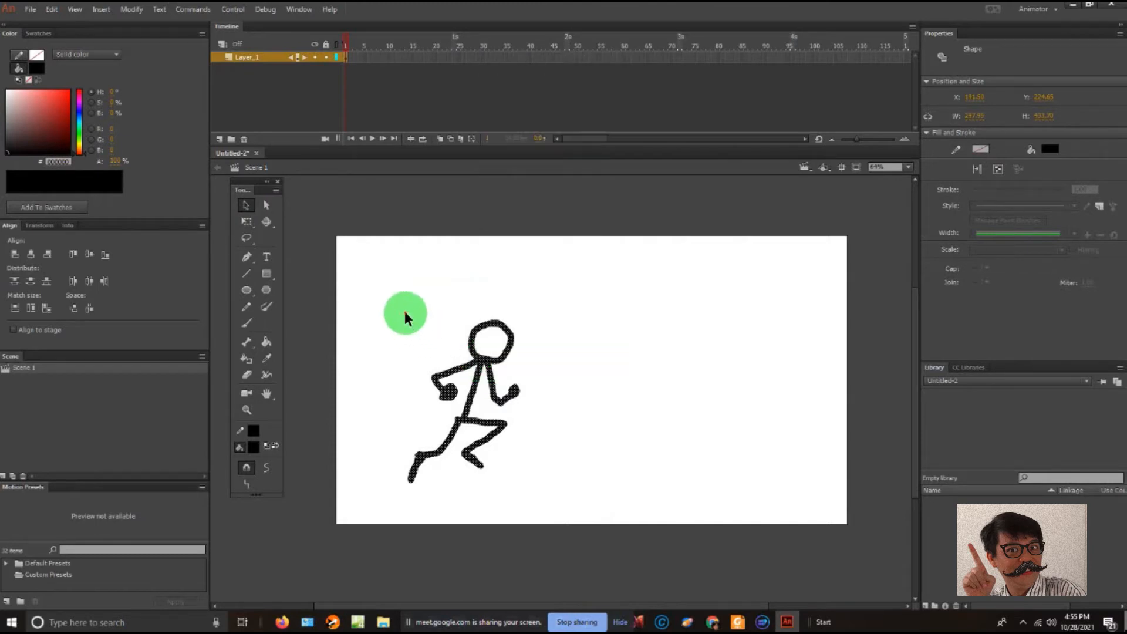
left_click_drag(402, 290, 535, 505)
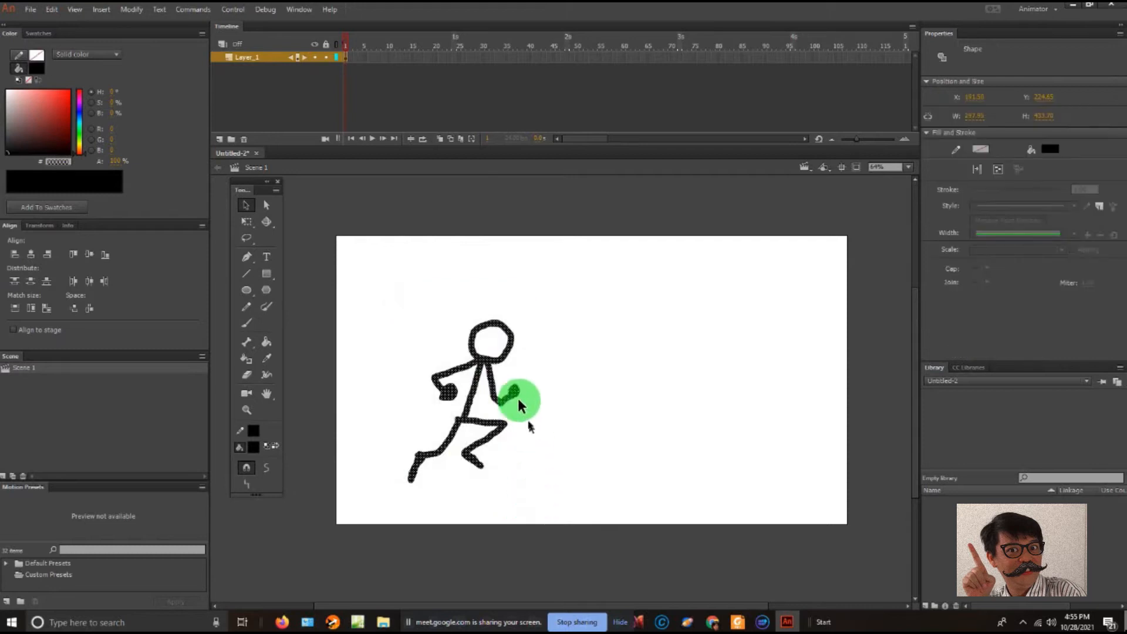
right_click(485, 368)
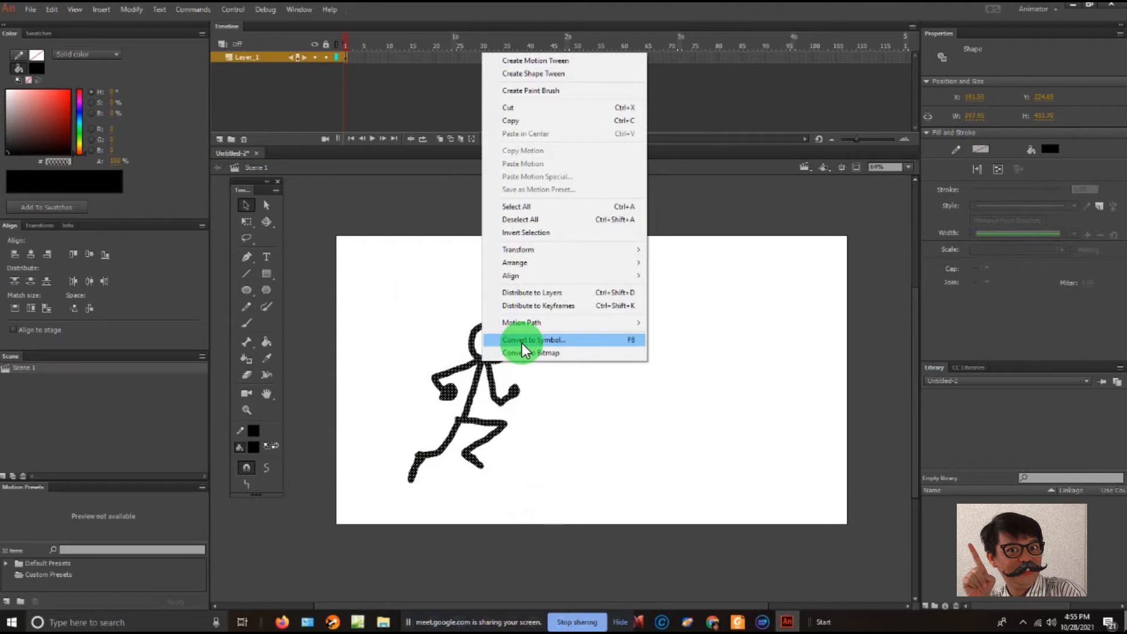
left_click(403, 297)
- Convert the whole stick figure into a Movie Clip symbol named runningman
left_click_drag(399, 288, 549, 505)
right_click(486, 354)
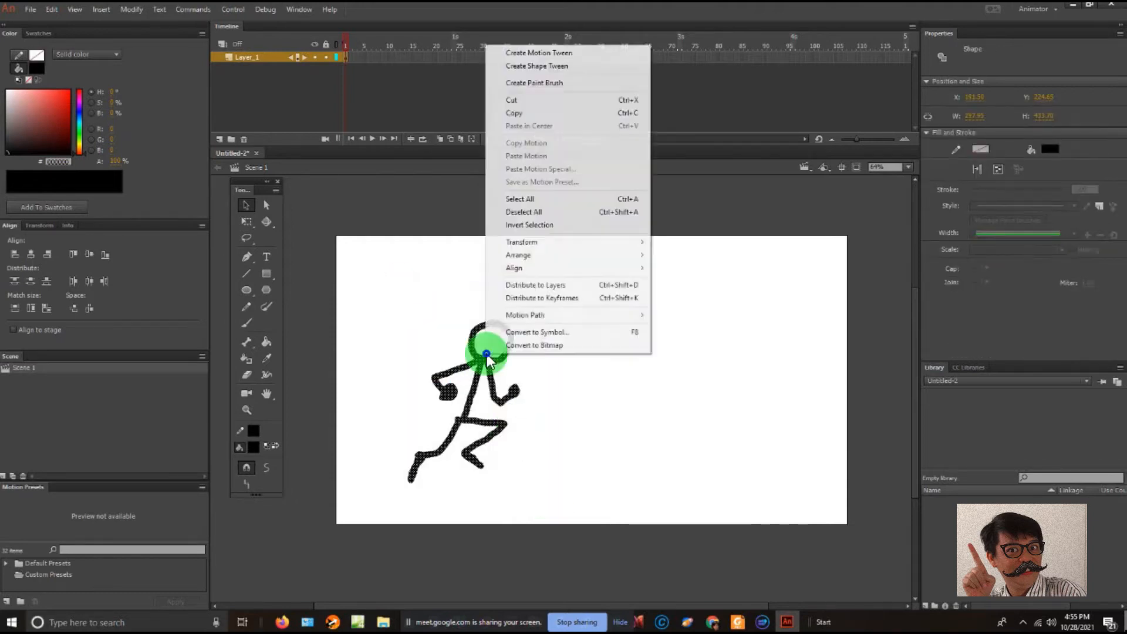
left_click(512, 333)
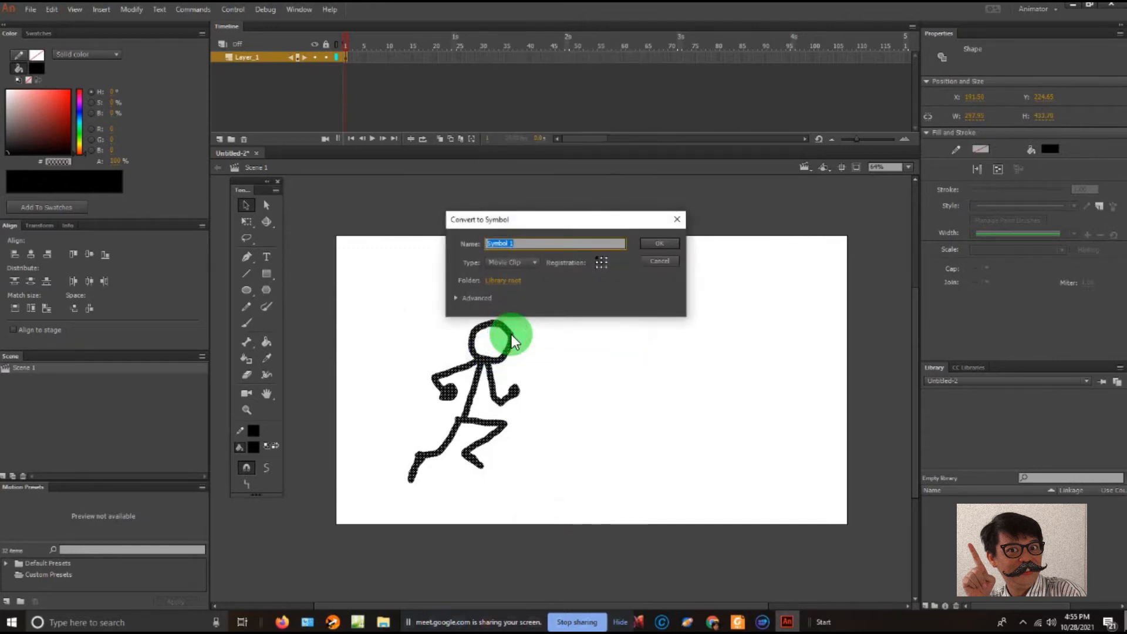
type("runningman")
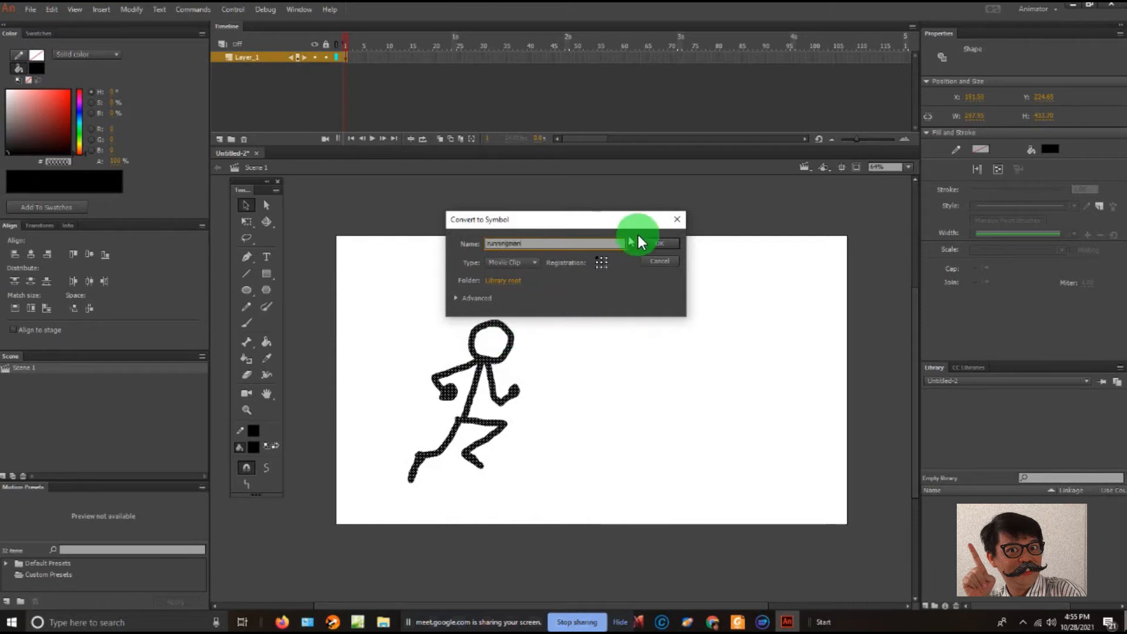
left_click(658, 243)
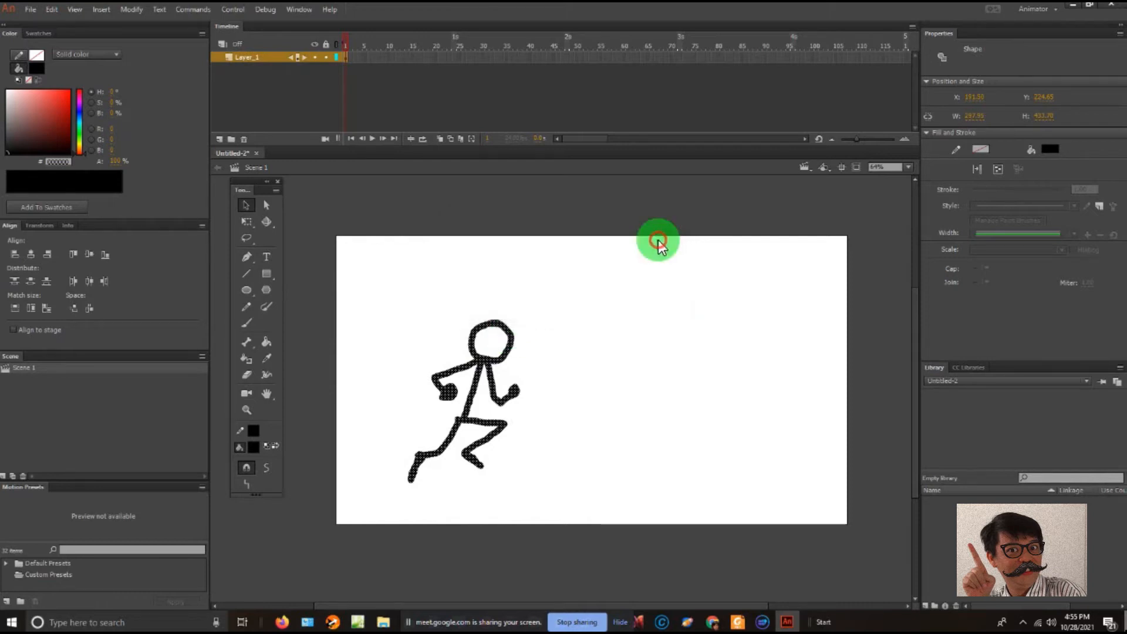
- Move the runningman instance slightly left and down on the stage, to about X 133, Y 230
left_click(542, 303)
left_click(495, 325)
mouse_move(475, 355)
left_mouse_down()
mouse_move(589, 291)
mouse_move(496, 194)
mouse_move(484, 329)
mouse_move(458, 379)
mouse_move(446, 368)
left_mouse_up()
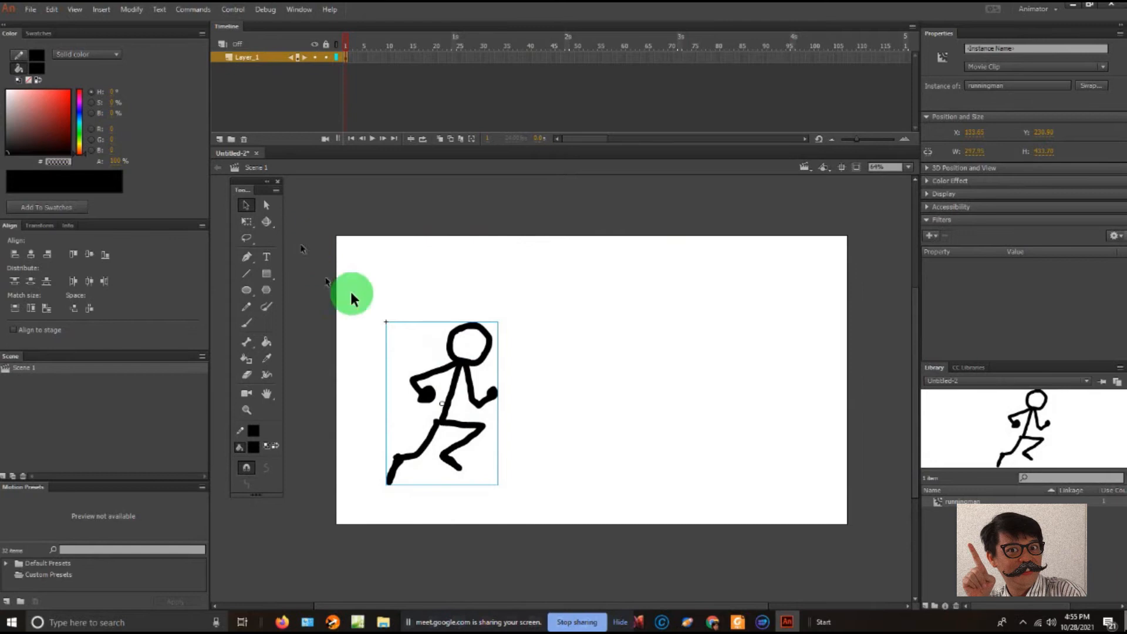
- Open the runningman symbol for editing, return to Scene 1 once, and re-enter the symbol's own timeline
double_click(464, 367)
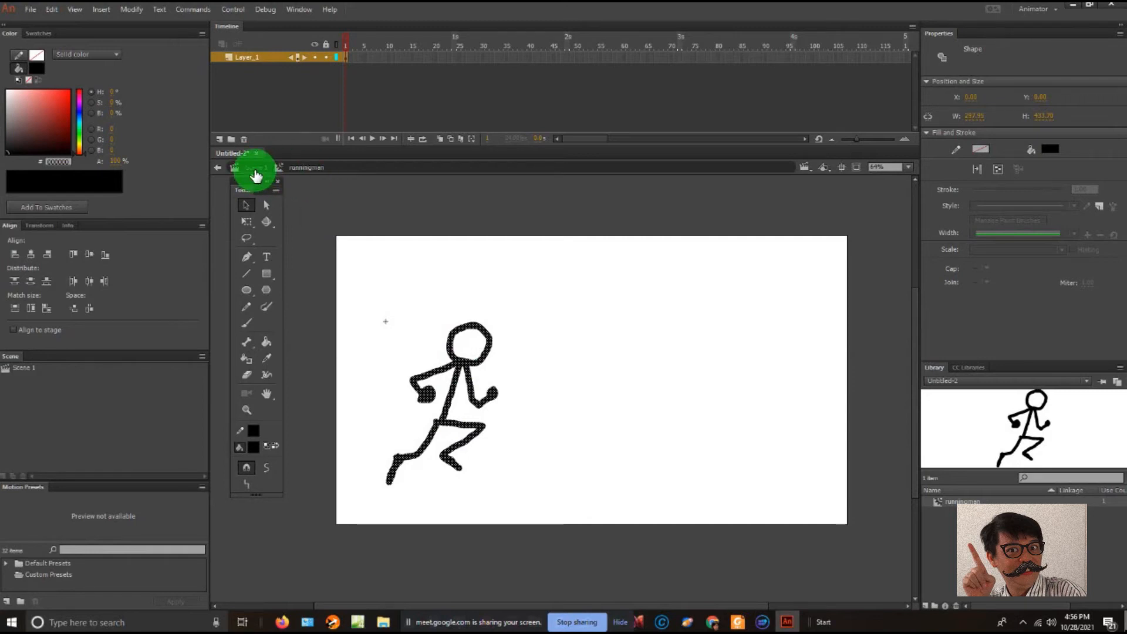
left_click(254, 168)
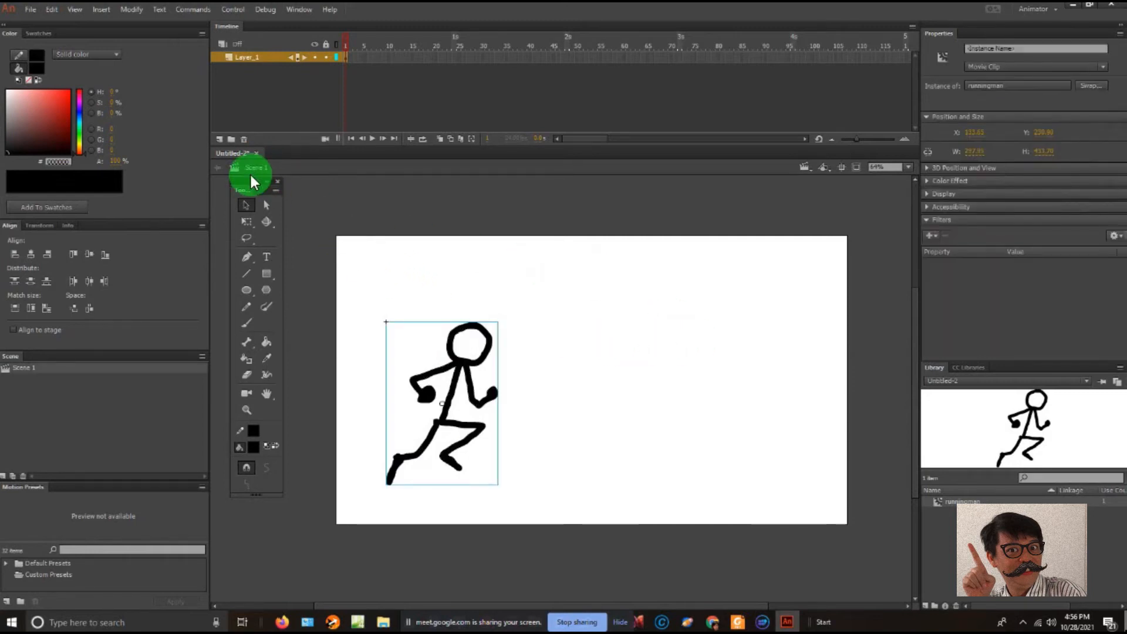
left_click(499, 321)
double_click(452, 331)
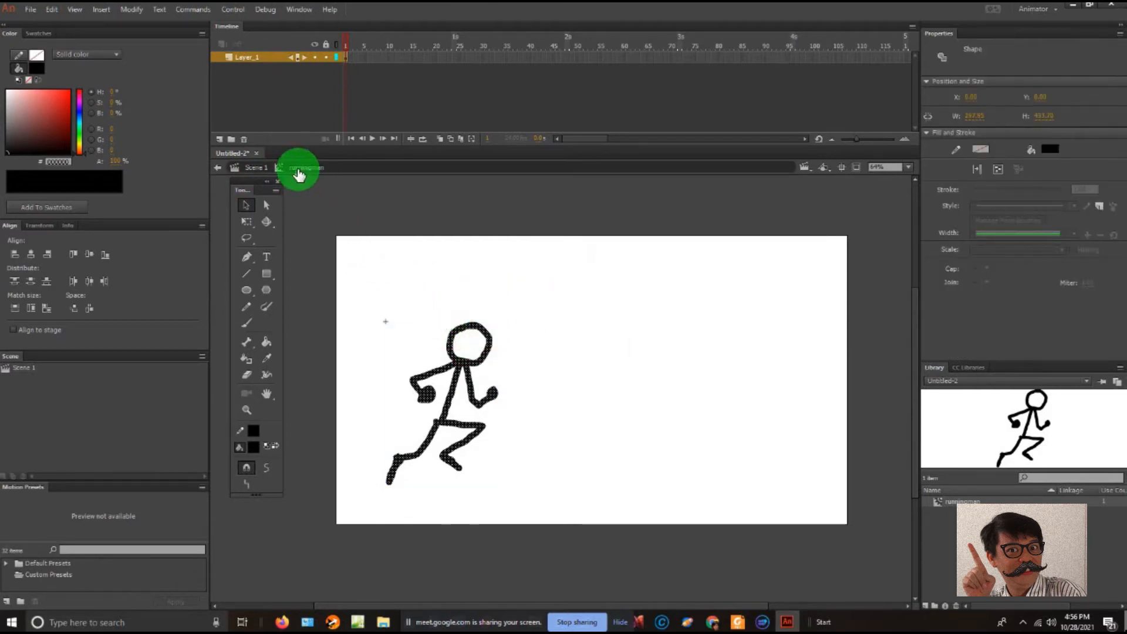
left_click(298, 170)
left_click(506, 333)
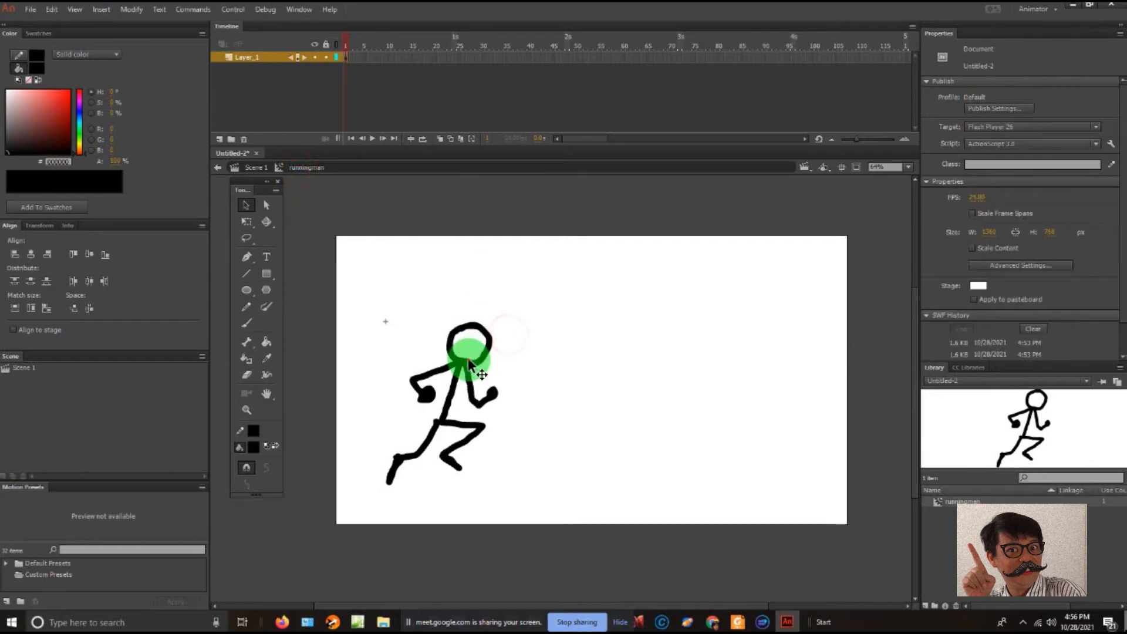
left_click(456, 361)
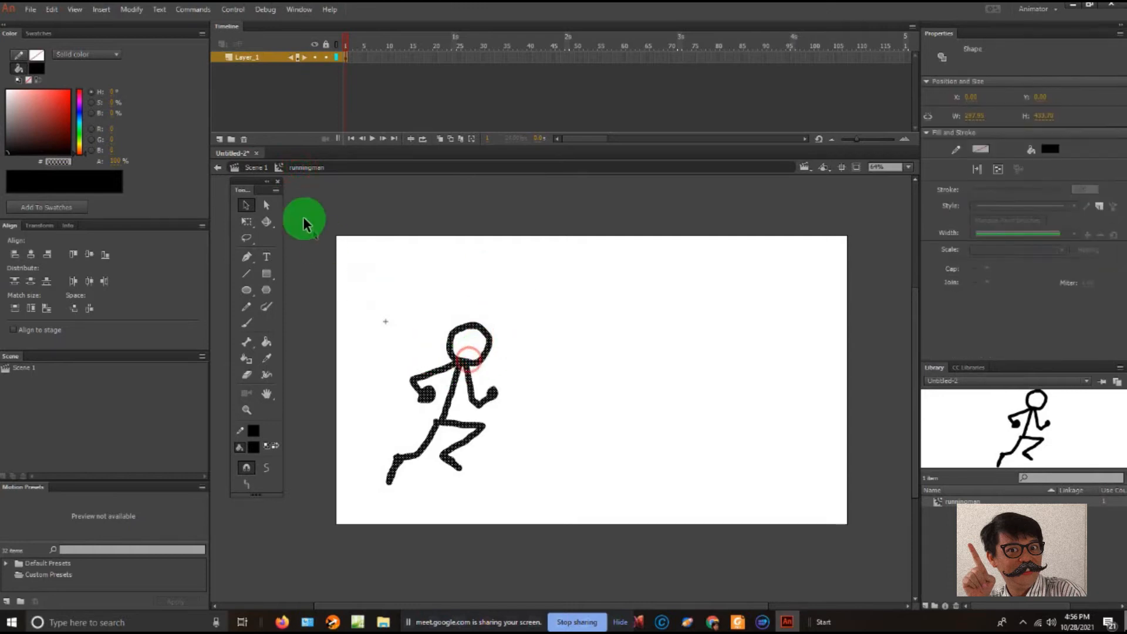
- Insert a blank keyframe at frame 2 inside the runningman symbol and turn on Onion Skin
right_click(353, 61)
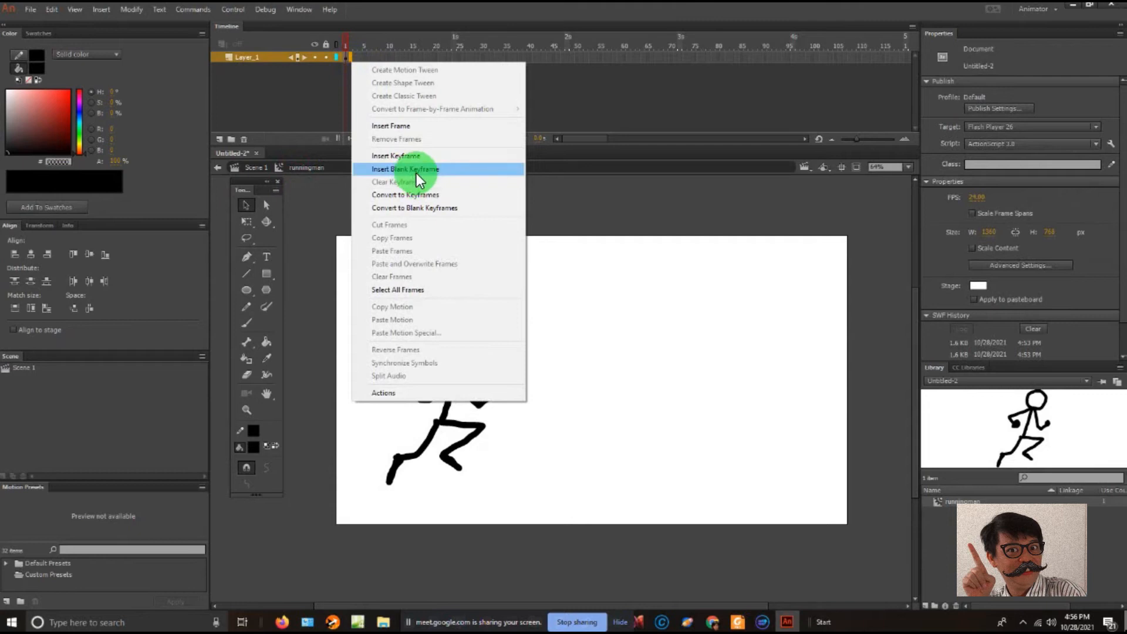
left_click(417, 170)
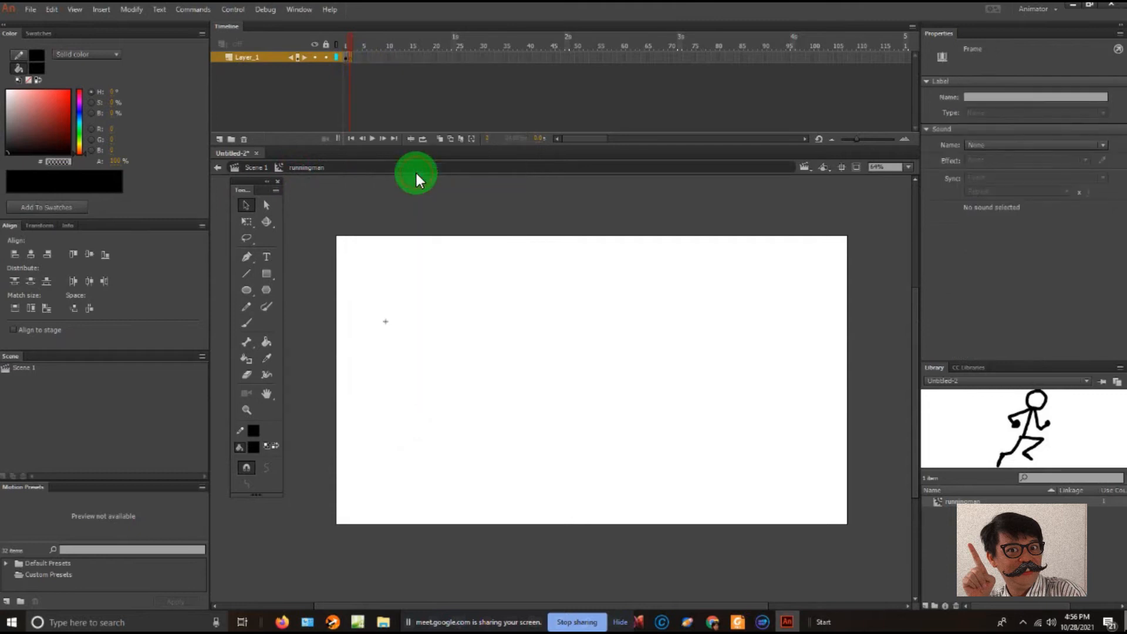
left_click(444, 139)
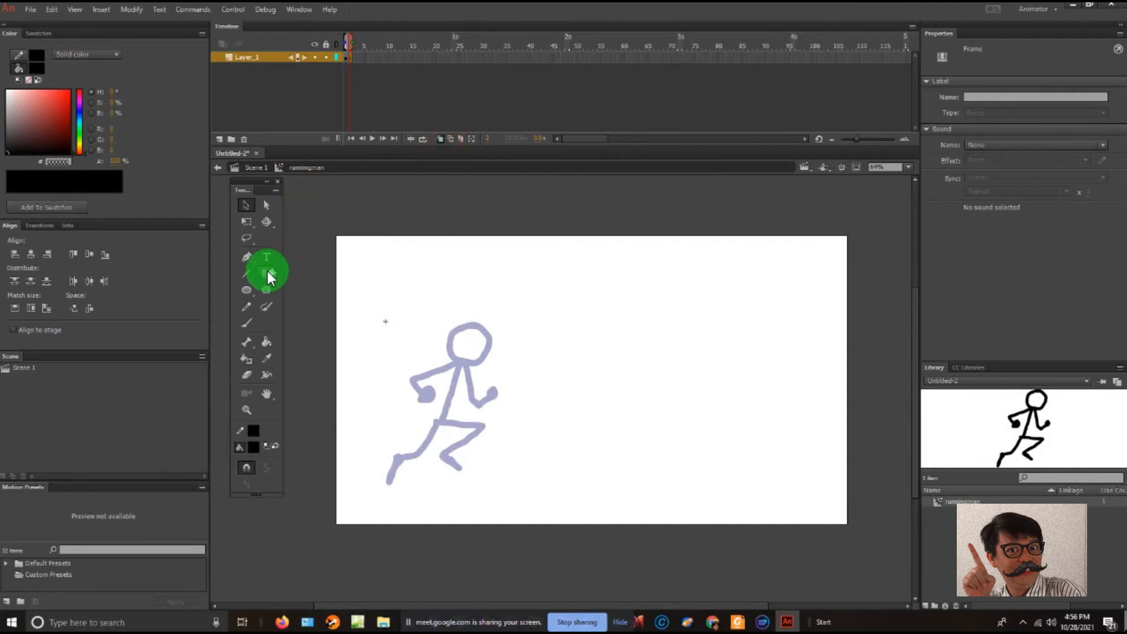
- Brush the second running pose on frame 2, with the head slightly further left, arms bent at the chest and the front leg reaching down
left_click(251, 323)
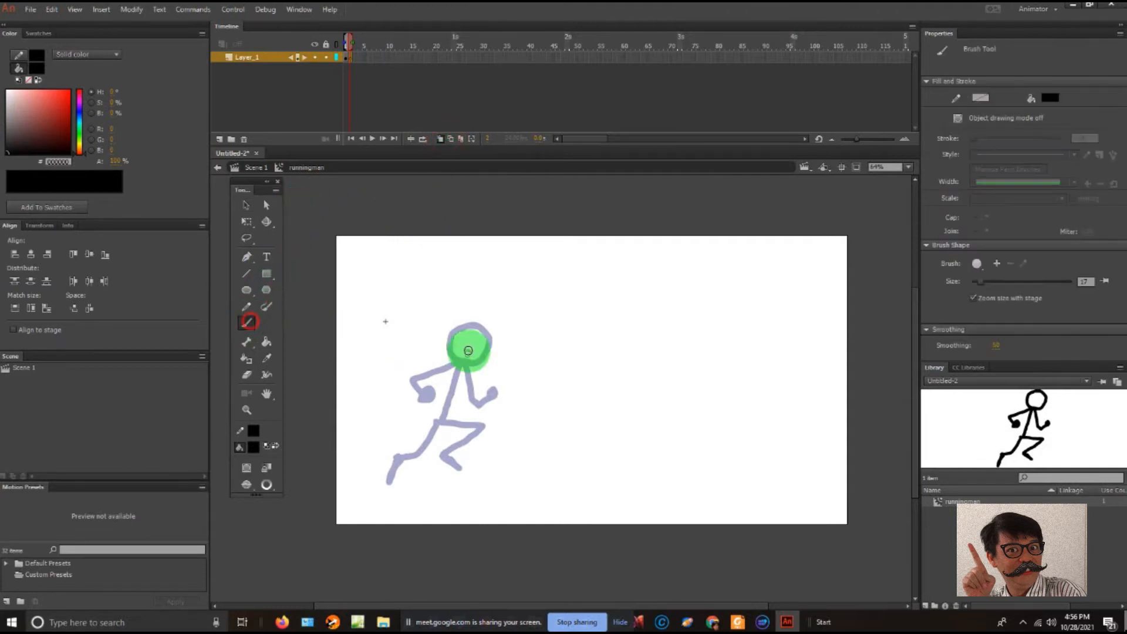
mouse_move(468, 324)
left_mouse_down()
mouse_move(441, 342)
mouse_move(459, 362)
mouse_move(475, 356)
mouse_move(481, 327)
mouse_move(464, 323)
left_mouse_up()
mouse_move(454, 365)
left_mouse_down()
mouse_move(436, 389)
mouse_move(457, 400)
left_mouse_up()
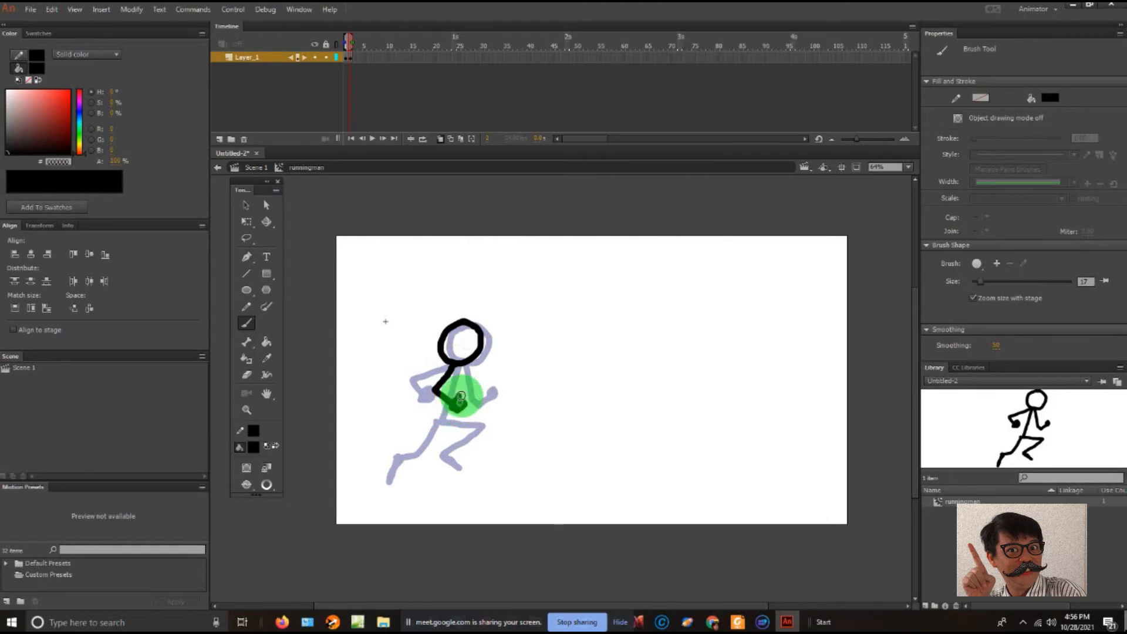
left_click_drag(461, 397, 460, 404)
mouse_move(466, 364)
left_mouse_down()
mouse_move(464, 396)
mouse_move(474, 390)
mouse_move(463, 365)
mouse_move(452, 397)
mouse_move(477, 398)
mouse_move(458, 374)
mouse_move(440, 425)
mouse_move(483, 441)
mouse_move(461, 473)
mouse_move(475, 492)
left_mouse_up()
mouse_move(441, 424)
left_mouse_down()
mouse_move(441, 458)
mouse_move(417, 448)
mouse_move(409, 468)
mouse_move(421, 444)
left_mouse_up()
mouse_move(461, 476)
left_mouse_down()
mouse_move(474, 486)
mouse_move(465, 481)
left_mouse_up()
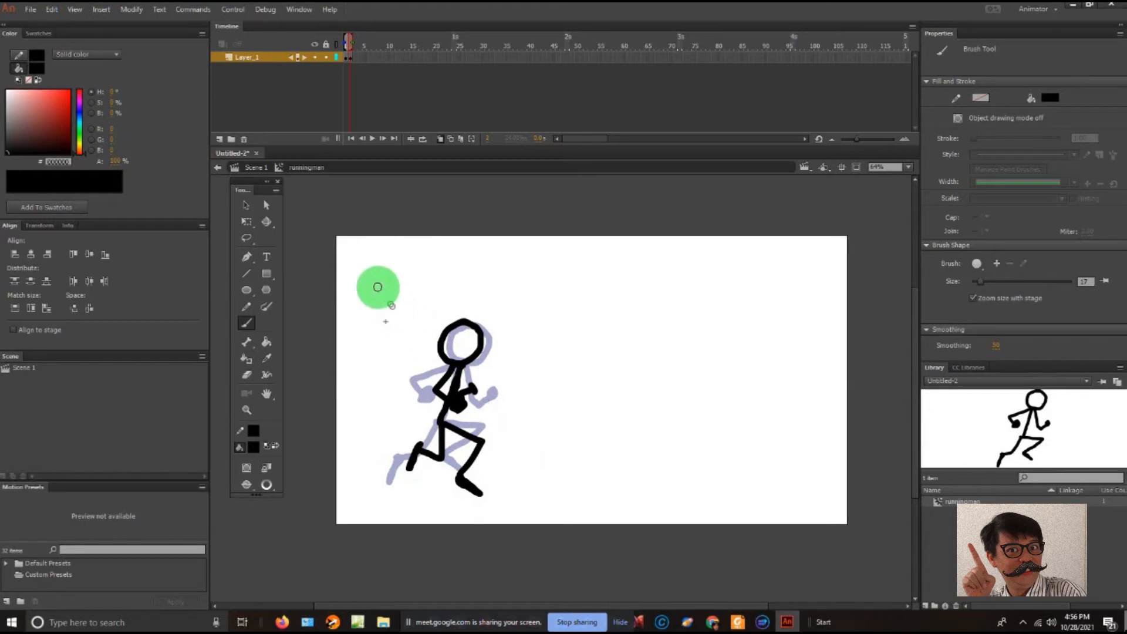
- Insert a blank keyframe at frame 3 and shorten the onion skin range to show only the previous frame
right_click(352, 53)
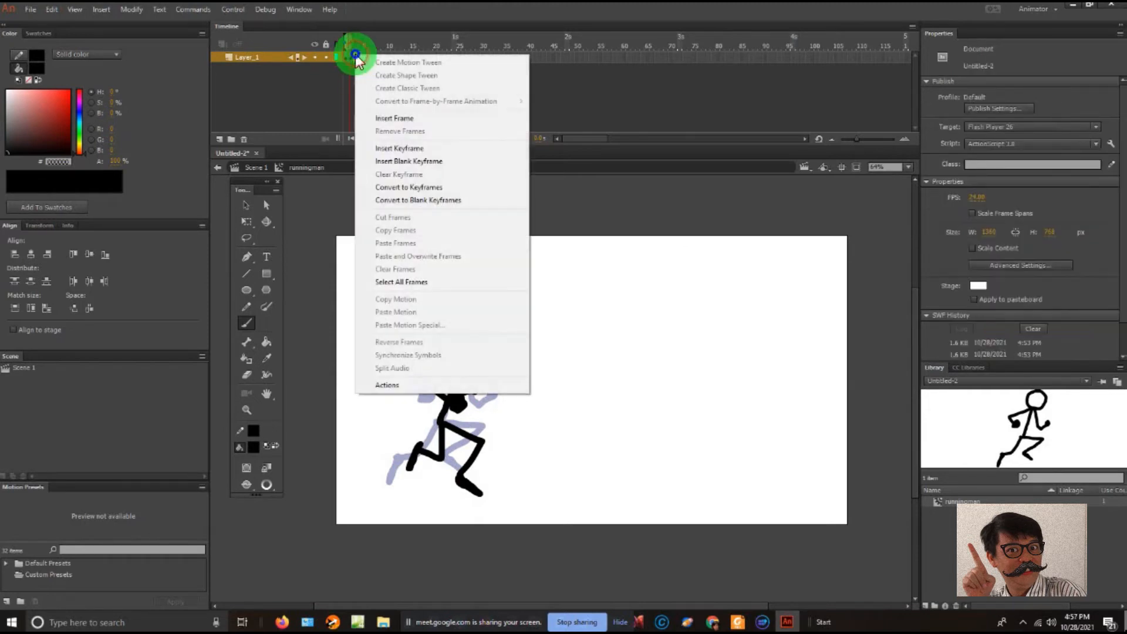
left_click(428, 162)
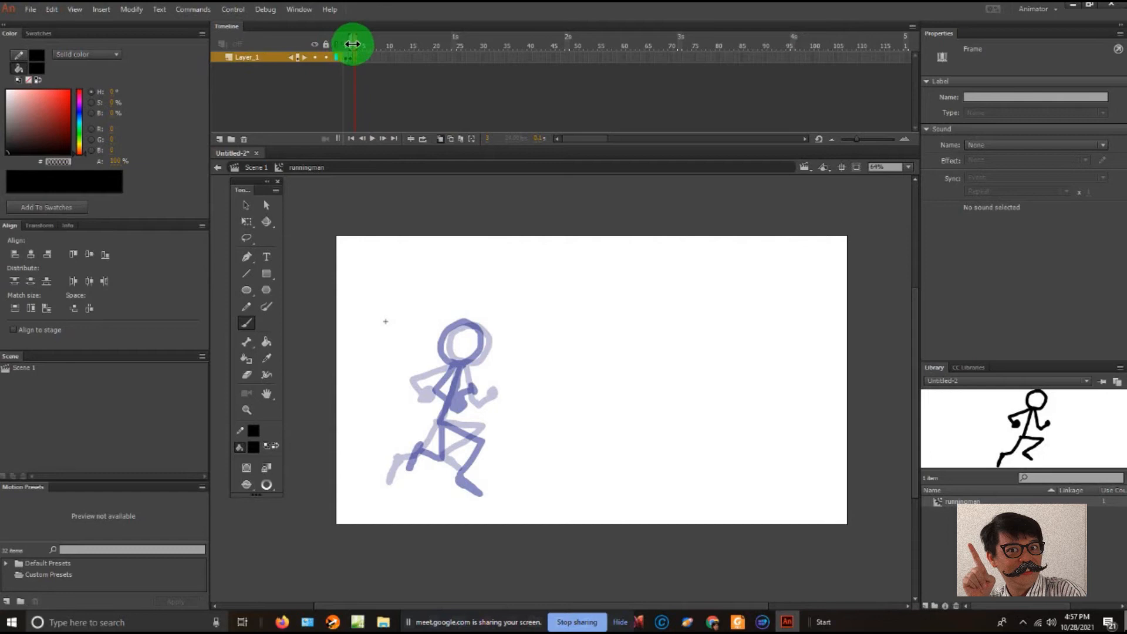
left_click(352, 43)
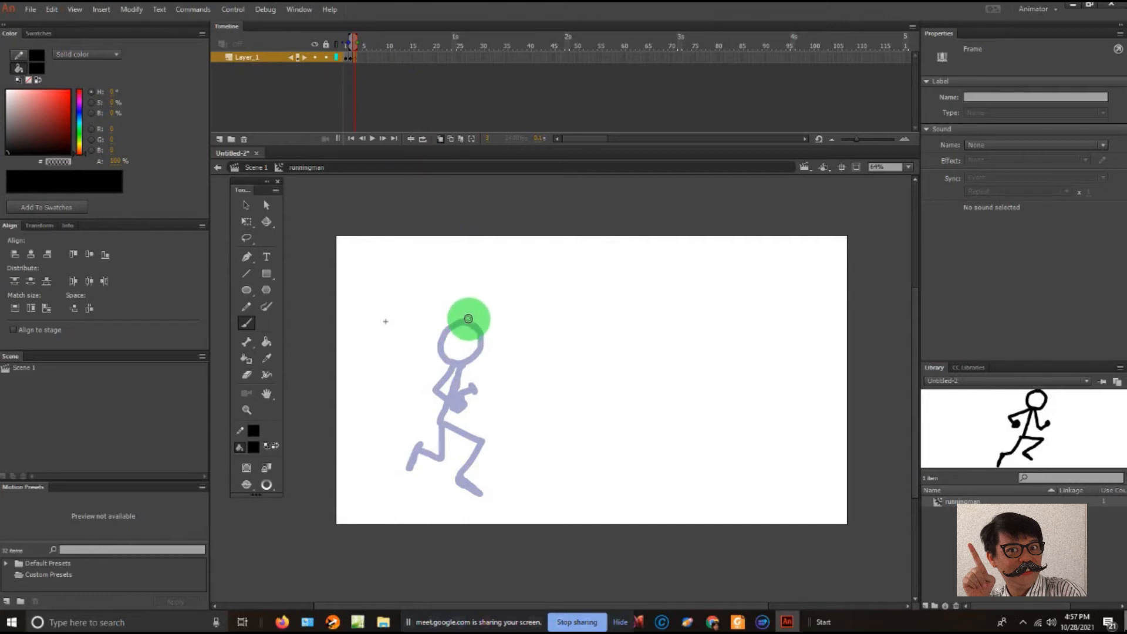
- Brush the third pose on frame 3, with one forearm extended forward, the supporting leg below the body and the other knee bent
mouse_move(467, 321)
left_mouse_down()
mouse_move(440, 349)
mouse_move(438, 324)
mouse_move(432, 349)
mouse_move(450, 366)
mouse_move(471, 342)
mouse_move(450, 316)
left_mouse_up()
key("ctrl+z")
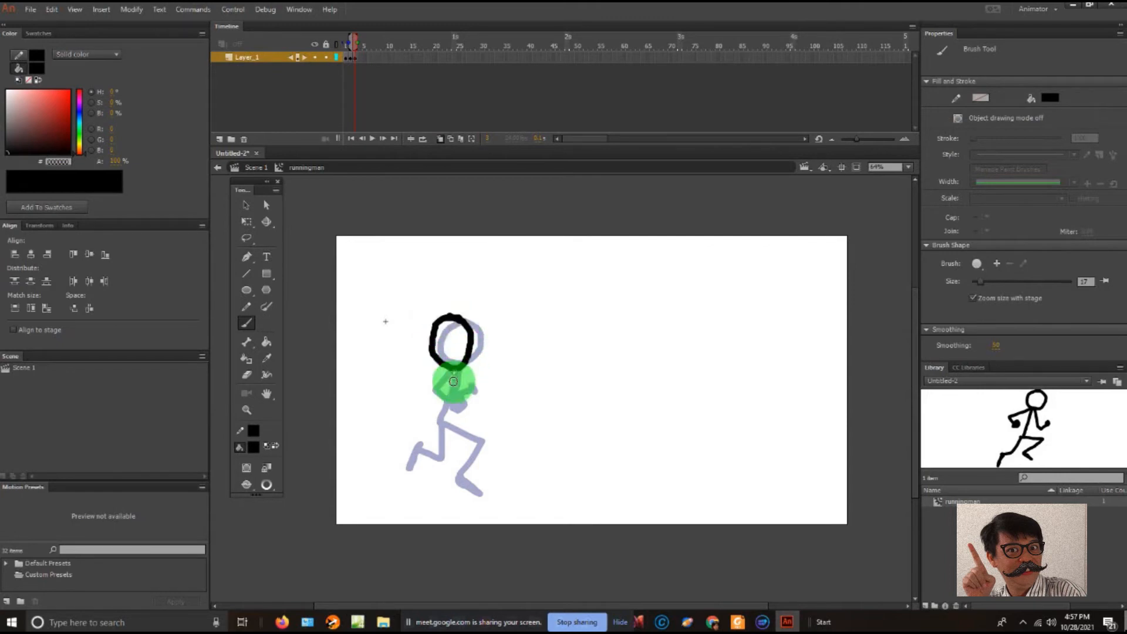
mouse_move(452, 370)
left_mouse_down()
mouse_move(454, 404)
mouse_move(496, 407)
mouse_move(457, 370)
mouse_move(439, 391)
mouse_move(454, 373)
mouse_move(426, 387)
mouse_move(446, 403)
left_mouse_up()
key("ctrl+z")
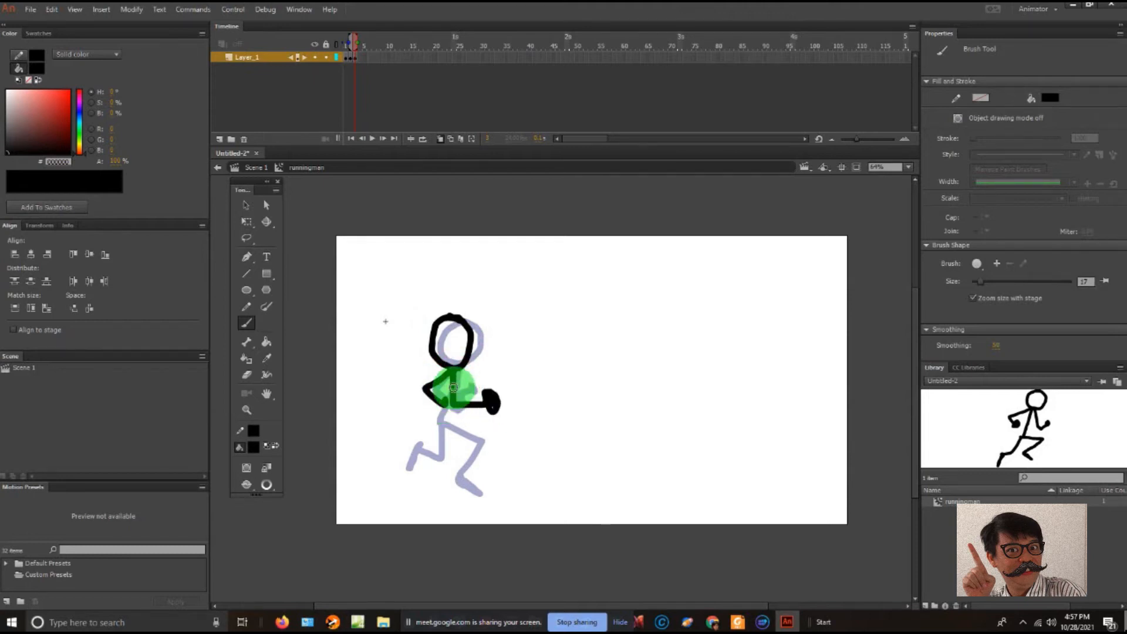
mouse_move(456, 372)
left_mouse_down()
mouse_move(459, 478)
mouse_move(437, 499)
mouse_move(452, 517)
left_mouse_up()
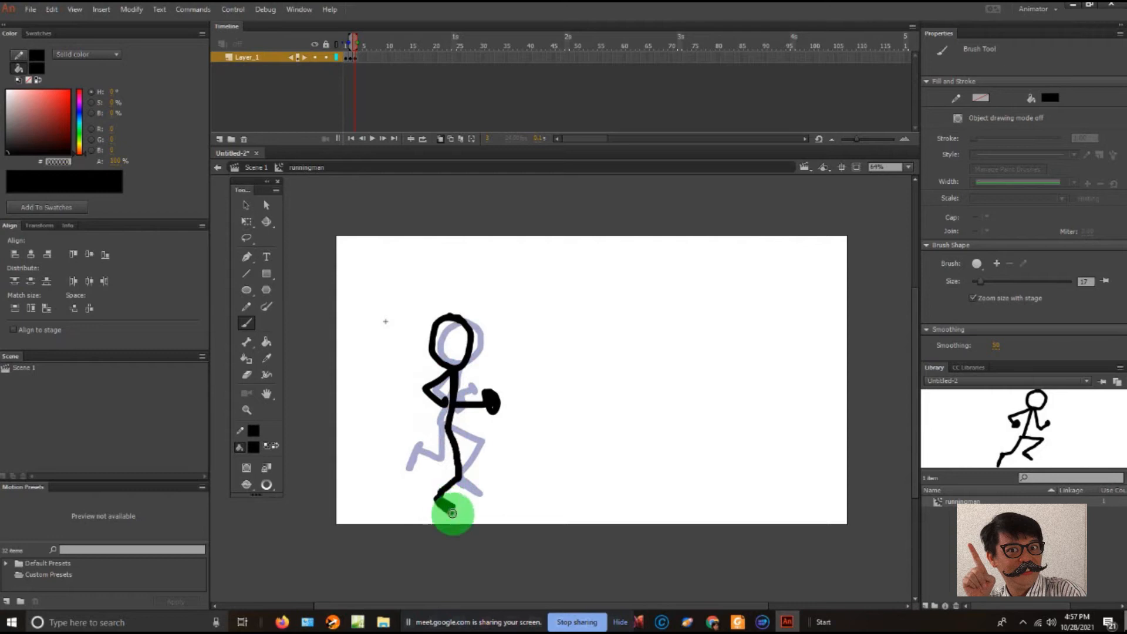
mouse_move(448, 430)
left_mouse_down()
mouse_move(476, 450)
mouse_move(439, 457)
mouse_move(435, 474)
mouse_move(438, 451)
mouse_move(454, 506)
left_mouse_up()
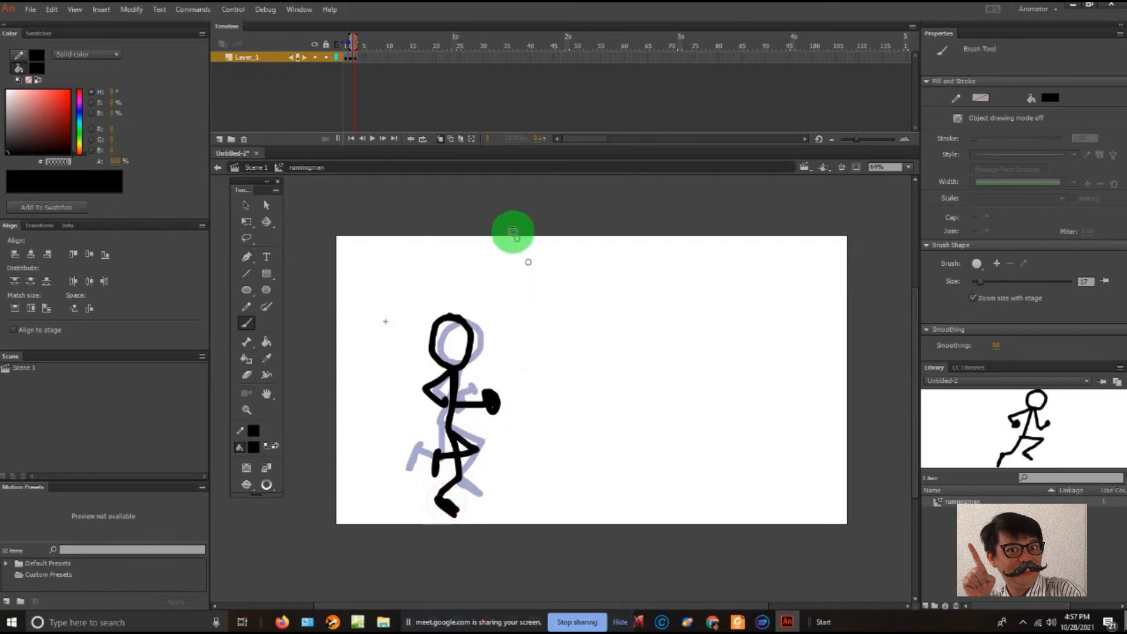
- Insert a blank keyframe at frame 4 and brush the head and the bent forward arm over the onion-skinned pose
left_click(356, 56)
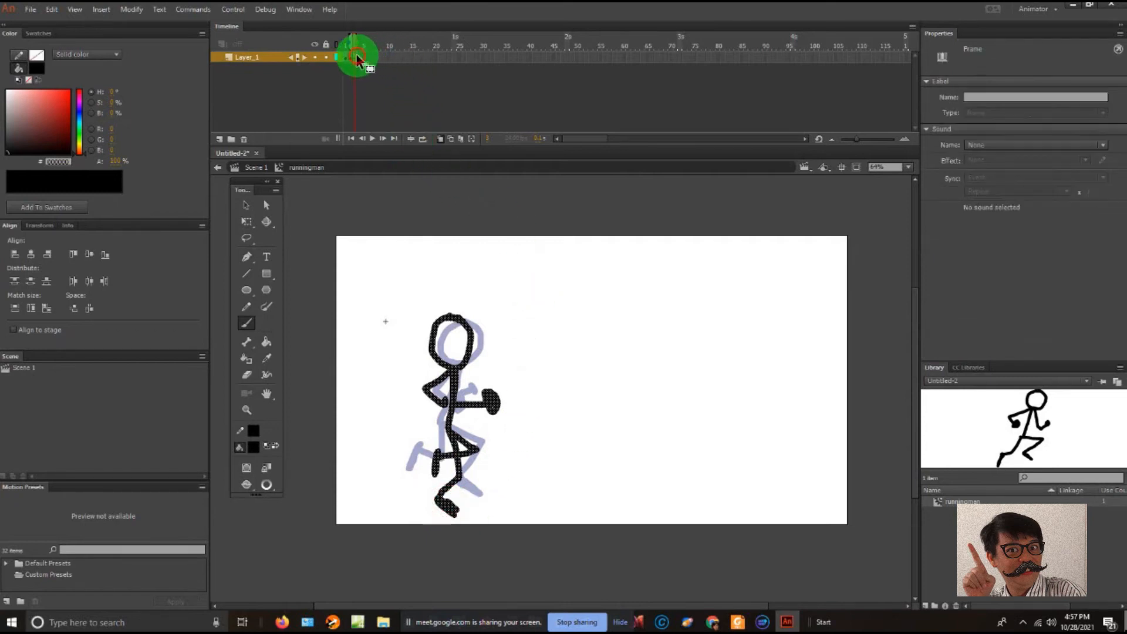
right_click(360, 51)
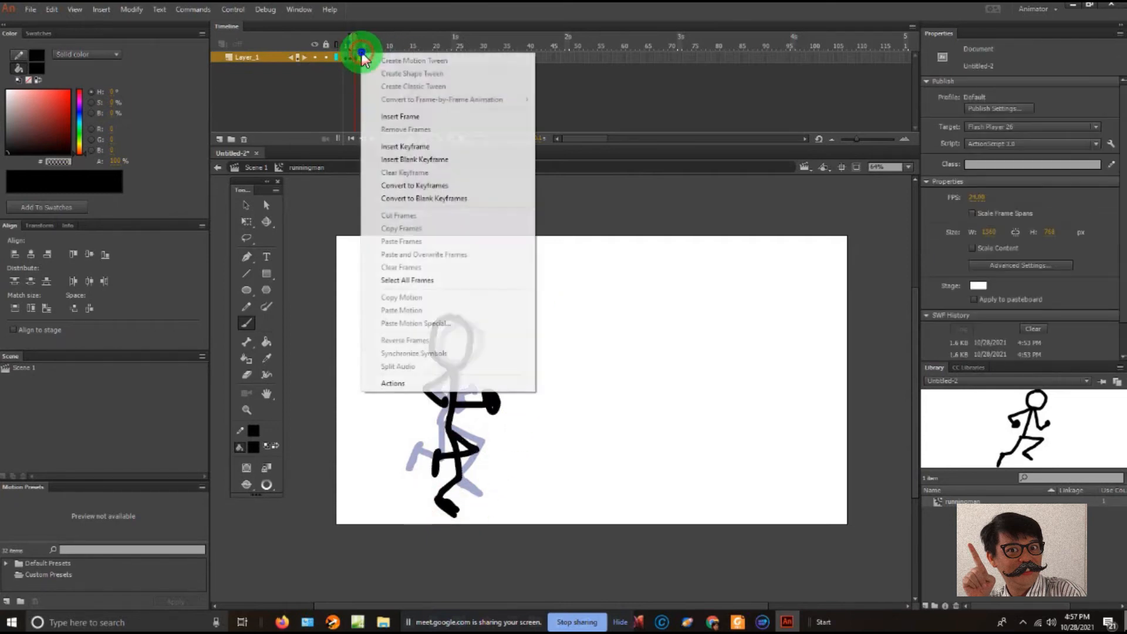
left_click(435, 159)
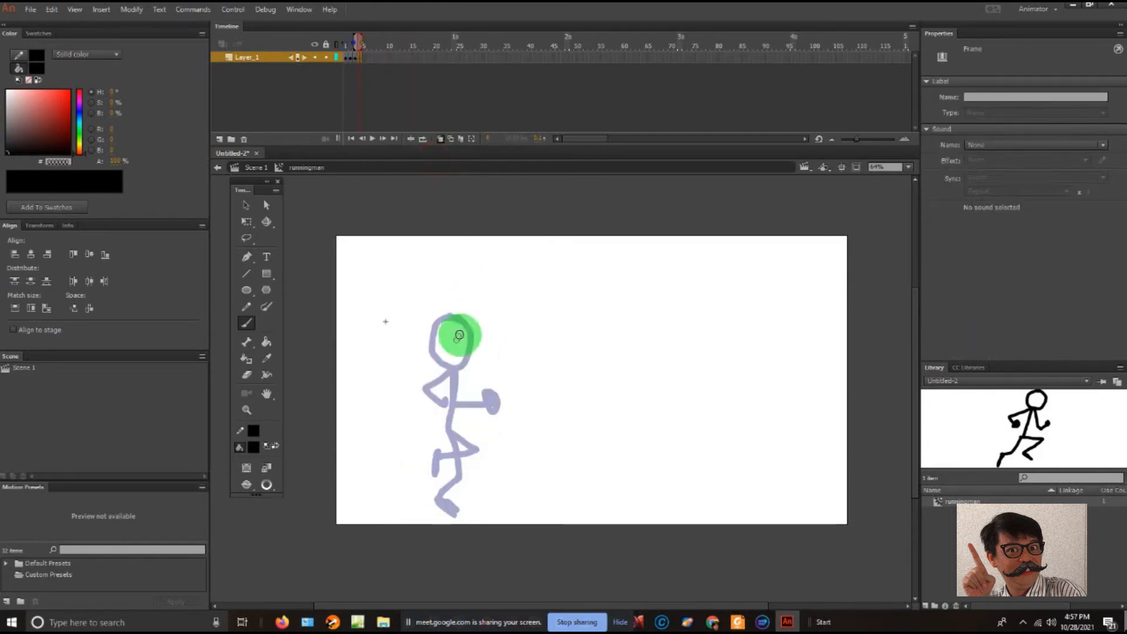
mouse_move(462, 323)
left_mouse_down()
mouse_move(435, 332)
mouse_move(443, 368)
mouse_move(472, 345)
mouse_move(453, 315)
left_mouse_up()
mouse_move(449, 368)
left_mouse_down()
mouse_move(469, 403)
mouse_move(508, 395)
left_mouse_up()
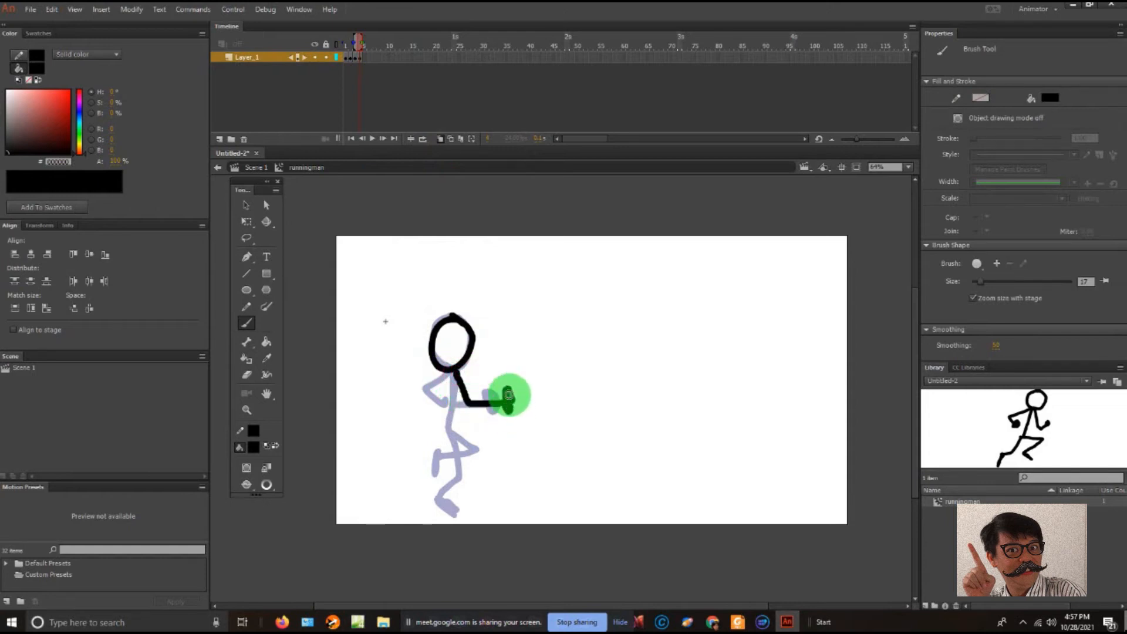
- Check the poses on frames 1 to 4, and complete frame 4 with a thicker fist, rear arm, torso, raised front knee and backward-stretched leg
left_click(351, 57)
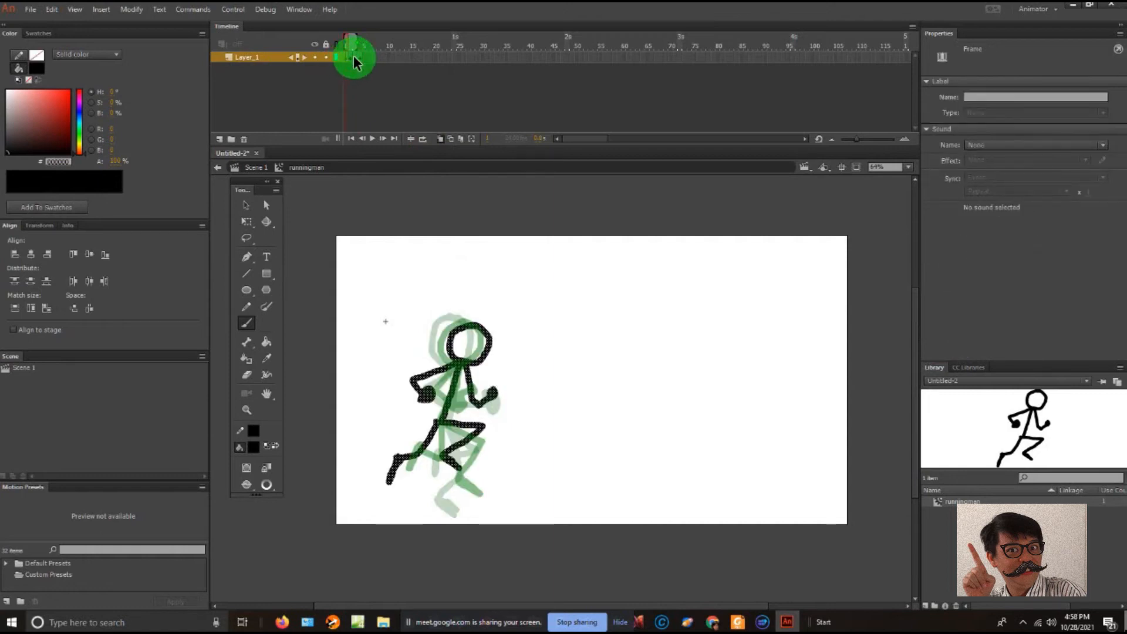
left_click(352, 57)
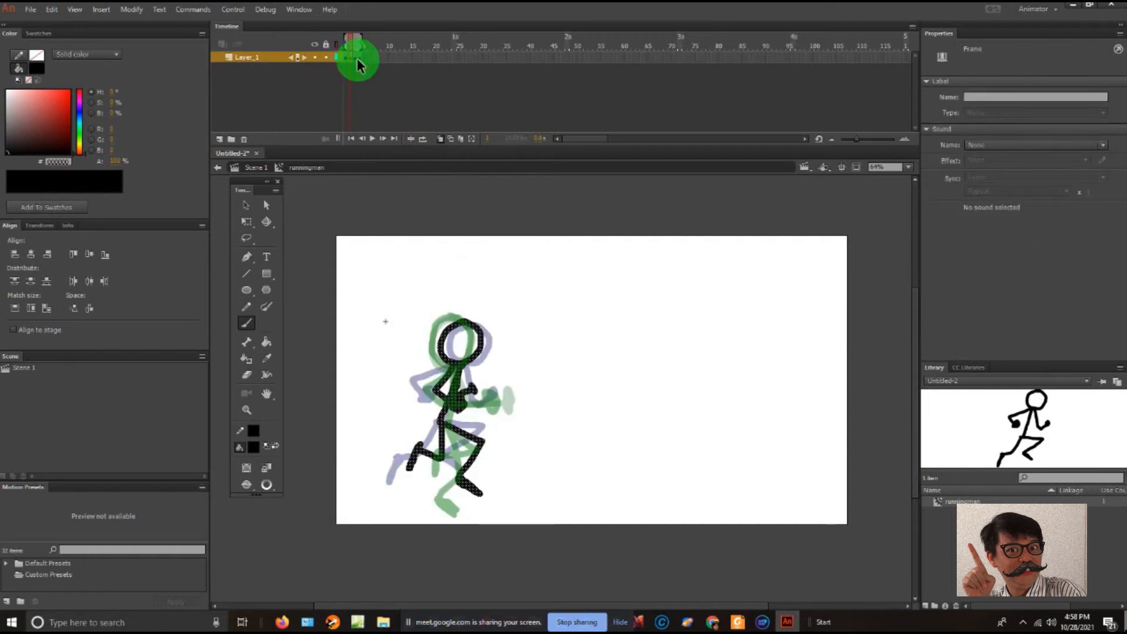
left_click(357, 58)
left_click(362, 58)
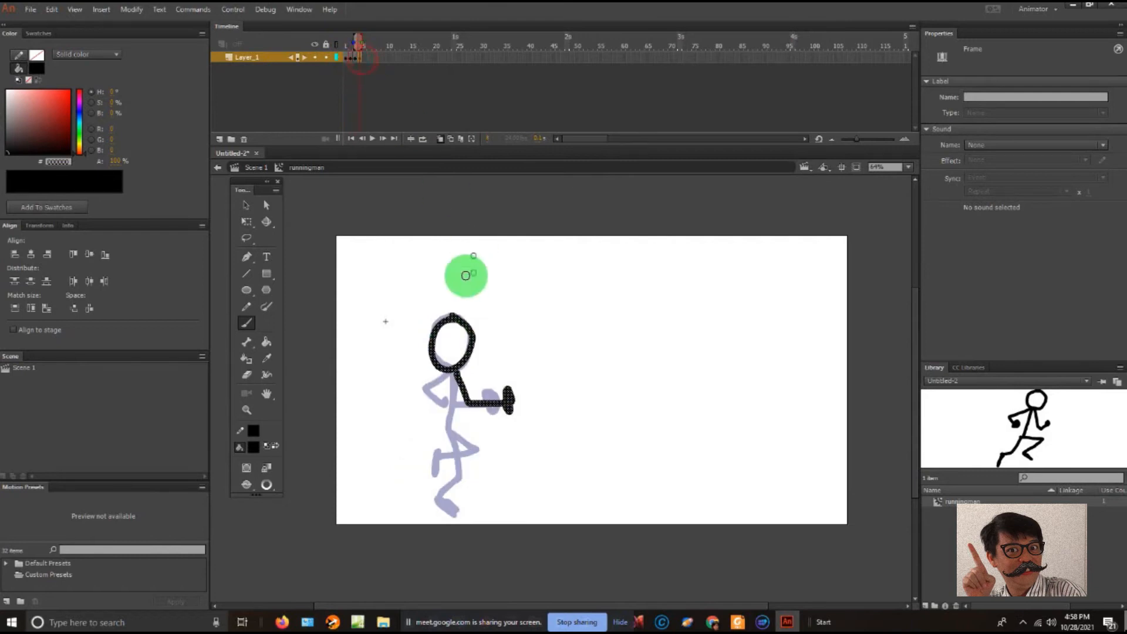
left_click_drag(512, 390, 507, 409)
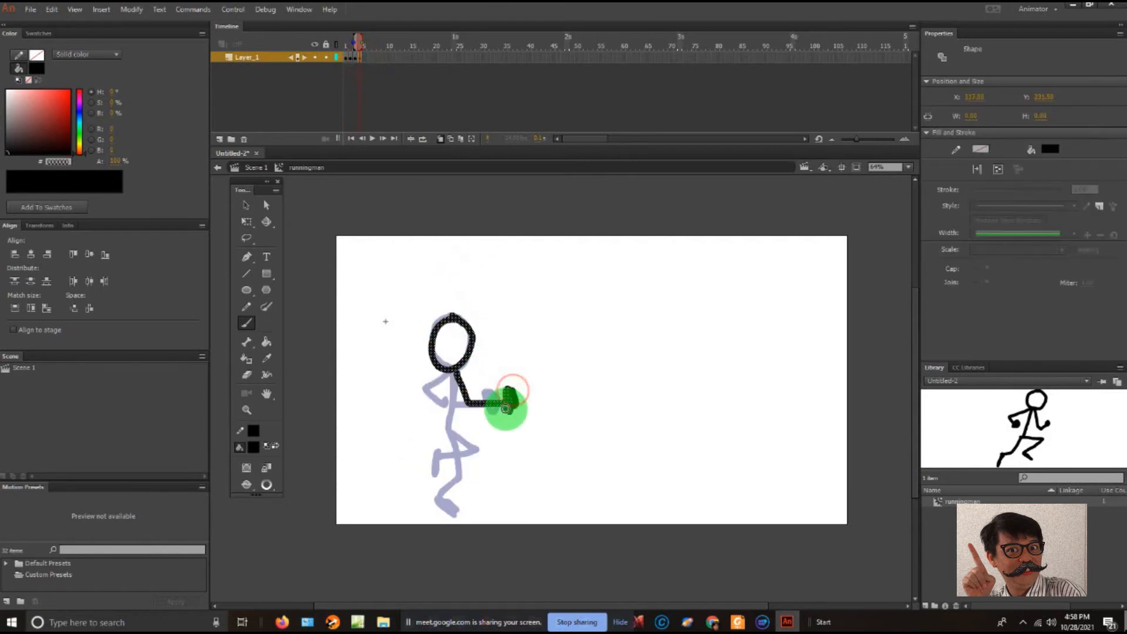
mouse_move(453, 372)
left_mouse_down()
mouse_move(421, 393)
mouse_move(425, 406)
mouse_move(433, 378)
mouse_move(415, 391)
mouse_move(432, 403)
mouse_move(427, 416)
mouse_move(432, 404)
mouse_move(415, 390)
mouse_move(431, 406)
mouse_move(455, 384)
mouse_move(450, 426)
mouse_move(497, 449)
mouse_move(469, 474)
left_mouse_up()
key("ctrl+z")
mouse_move(450, 428)
left_mouse_down()
mouse_move(435, 476)
mouse_move(411, 504)
left_mouse_up()
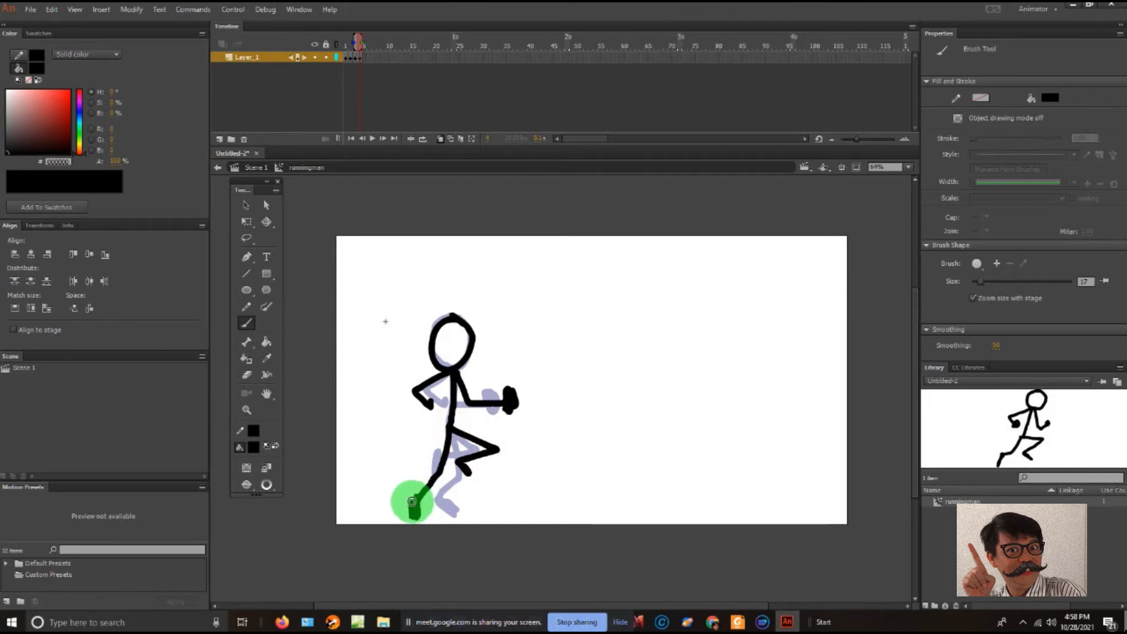
key("ctrl+z")
mouse_move(450, 427)
left_mouse_down()
mouse_move(415, 499)
mouse_move(425, 515)
left_mouse_up()
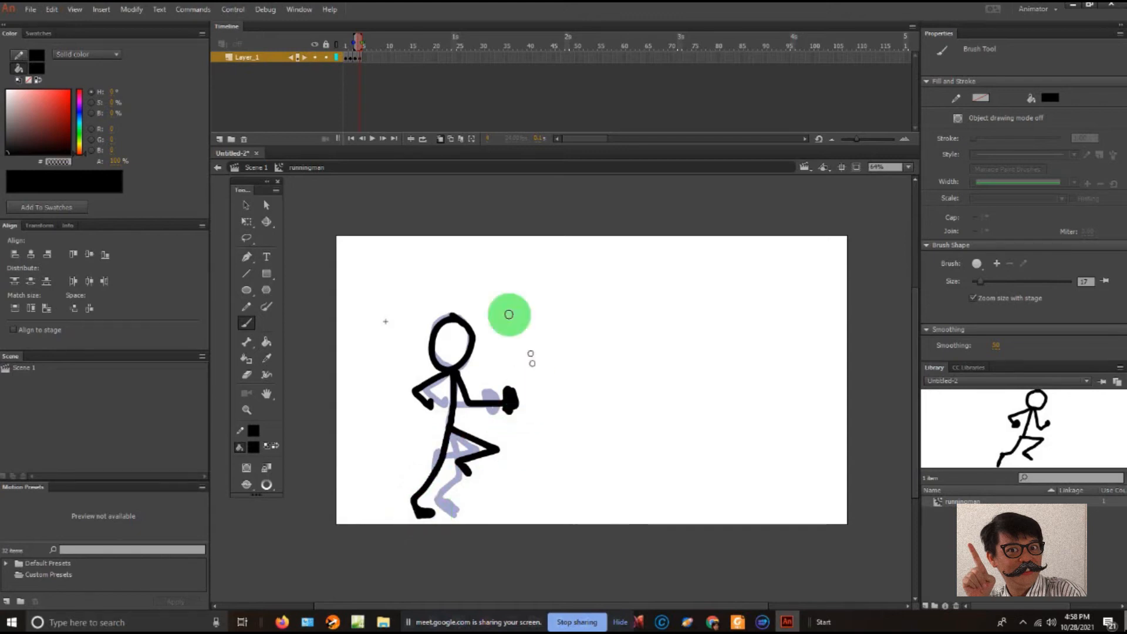
- Insert a blank keyframe at frame 5 of the runningman symbol
left_click(362, 56)
left_click_drag(364, 56, 368, 58)
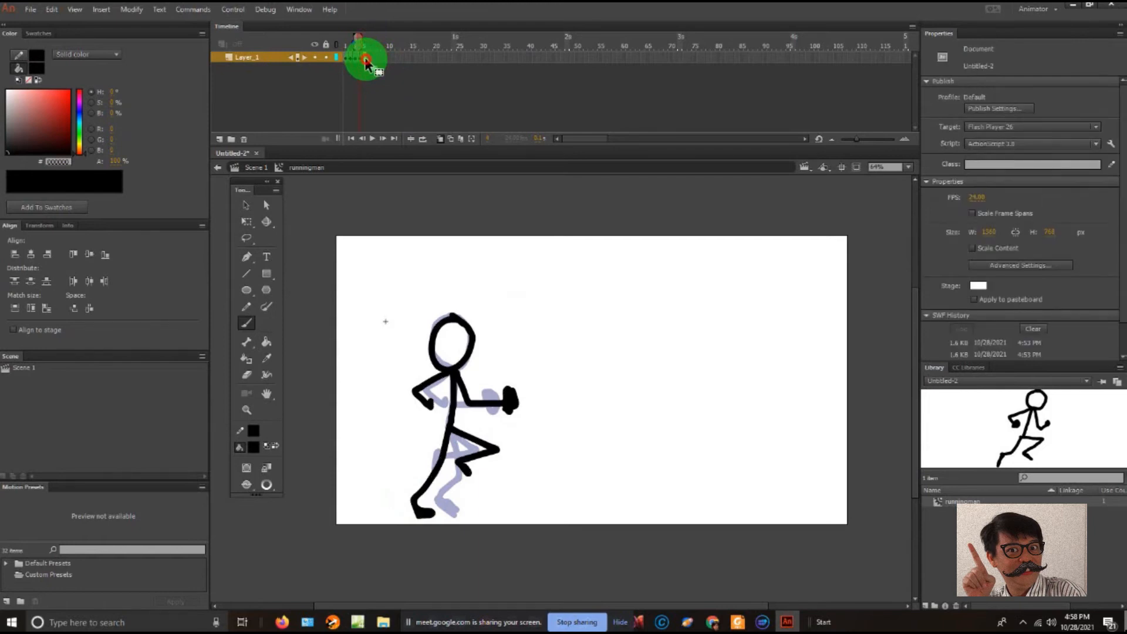
right_click(366, 58)
left_click(435, 160)
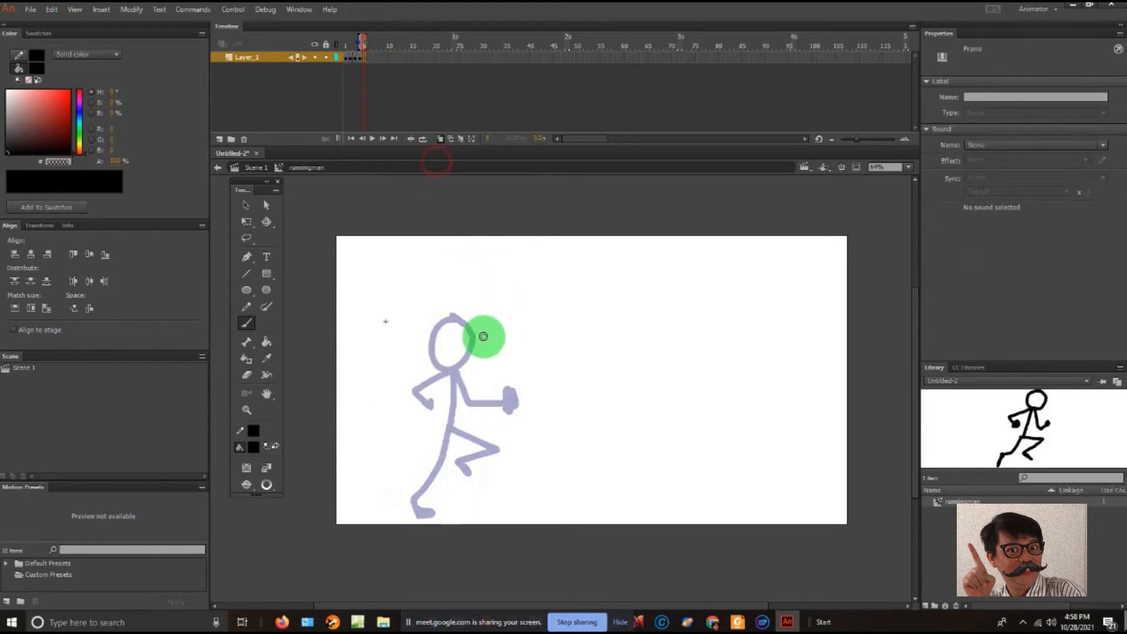
- Brush the fifth pose on frame 5, with a backward-stretched leg, a slightly bent front leg, a bent rear arm and a forward fist
left_click(456, 374)
key("ctrl+z")
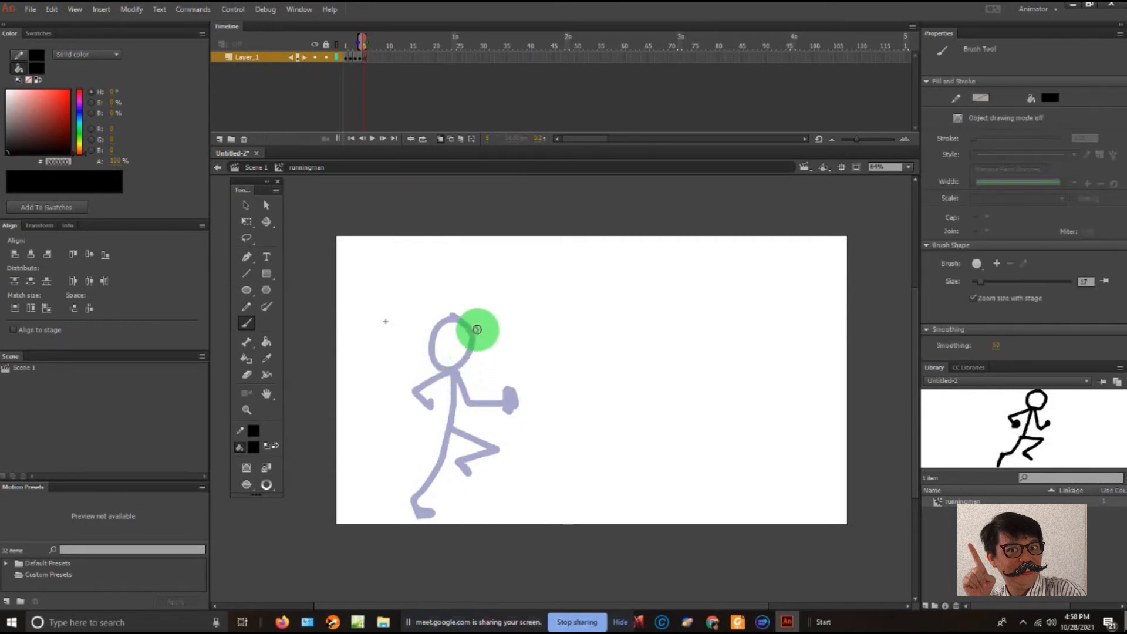
mouse_move(477, 327)
left_mouse_down()
mouse_move(460, 329)
mouse_move(448, 372)
mouse_move(483, 336)
mouse_move(463, 325)
mouse_move(444, 435)
mouse_move(393, 505)
mouse_move(403, 521)
mouse_move(386, 506)
left_mouse_up()
left_click_drag(450, 421, 457, 475)
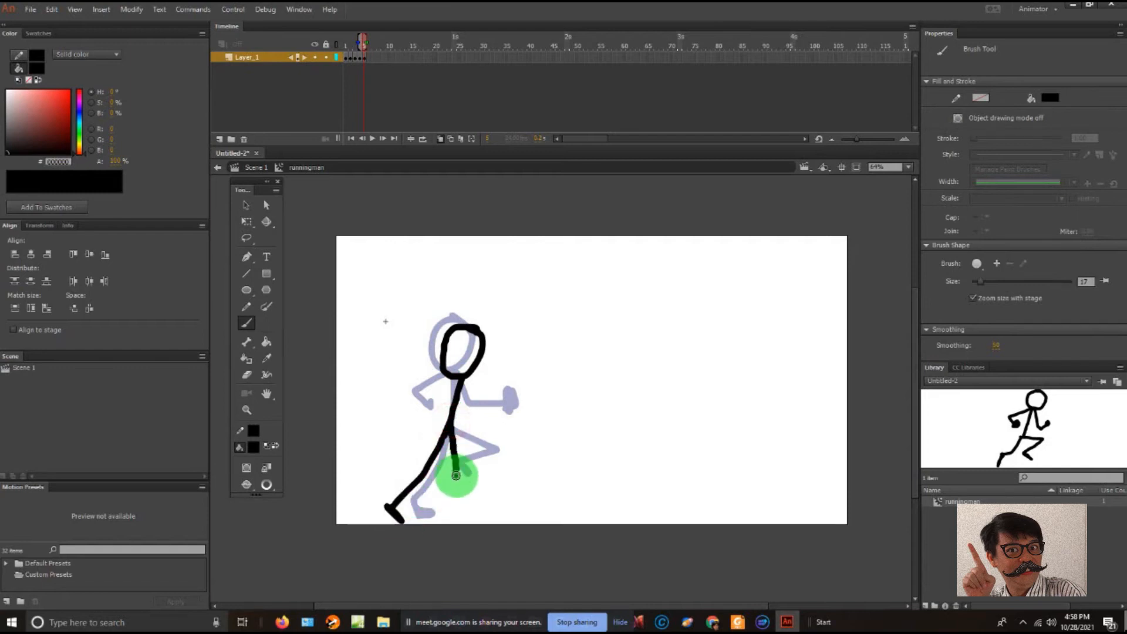
key("ctrl+z")
mouse_move(455, 423)
left_mouse_down()
mouse_move(475, 469)
mouse_move(461, 499)
mouse_move(474, 506)
mouse_move(462, 499)
mouse_move(471, 466)
left_mouse_up()
mouse_move(460, 376)
left_mouse_down()
mouse_move(425, 394)
mouse_move(437, 416)
left_mouse_up()
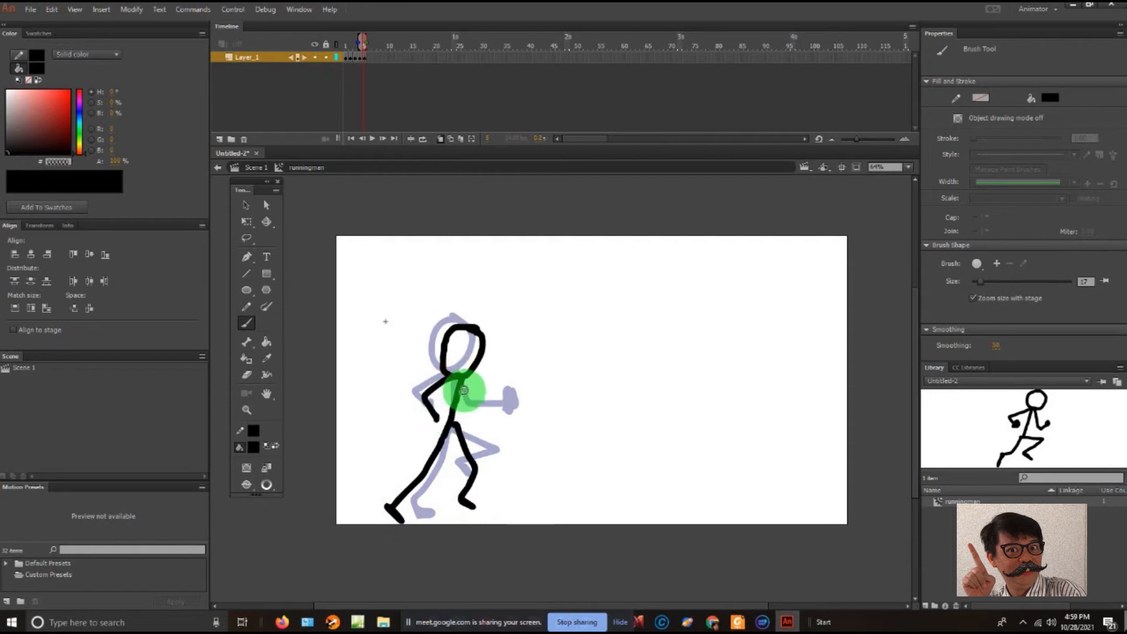
mouse_move(459, 382)
left_mouse_down()
mouse_move(463, 411)
mouse_move(486, 414)
mouse_move(488, 401)
mouse_move(488, 426)
left_mouse_up()
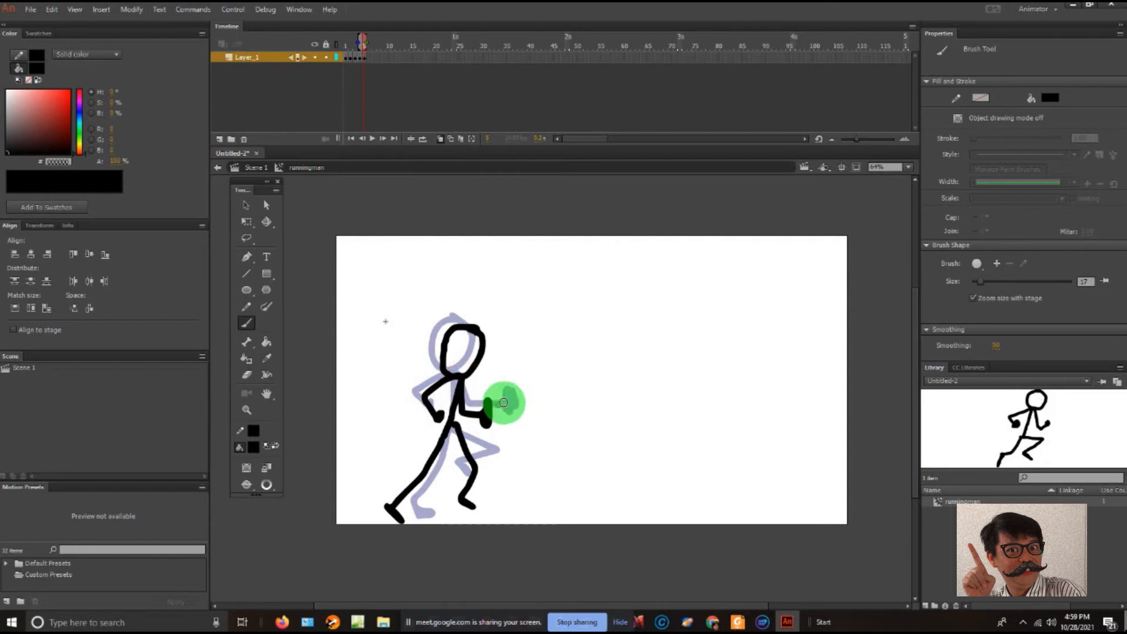
- Insert a blank keyframe at frame 6 and brush the head, forward-leaning torso and both legs over the onion-skinned pose
right_click(368, 55)
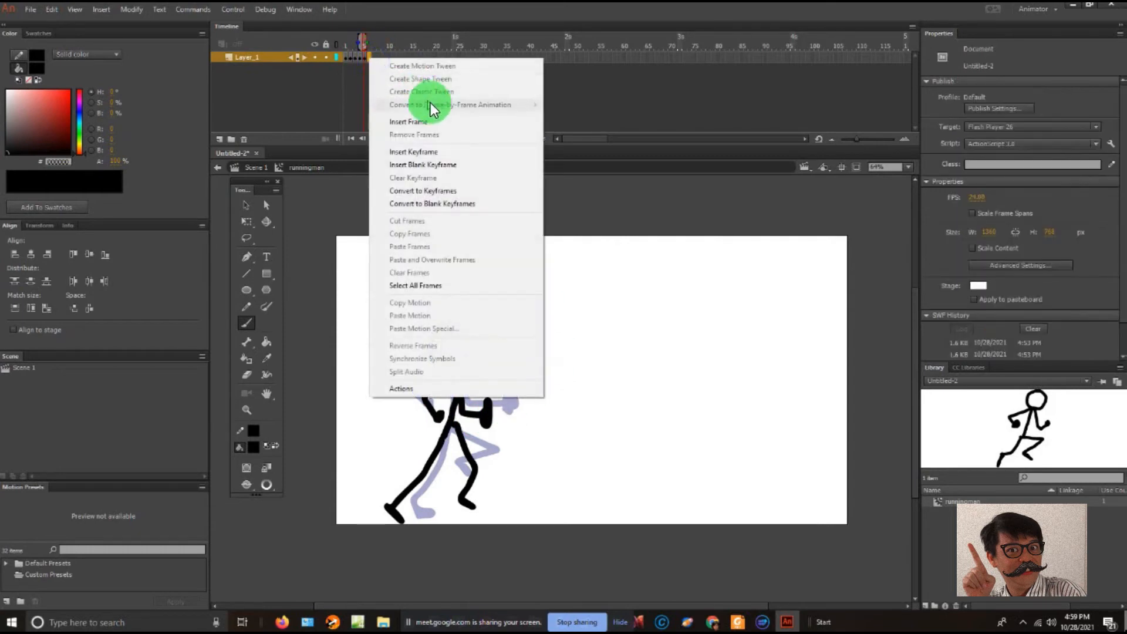
left_click(432, 166)
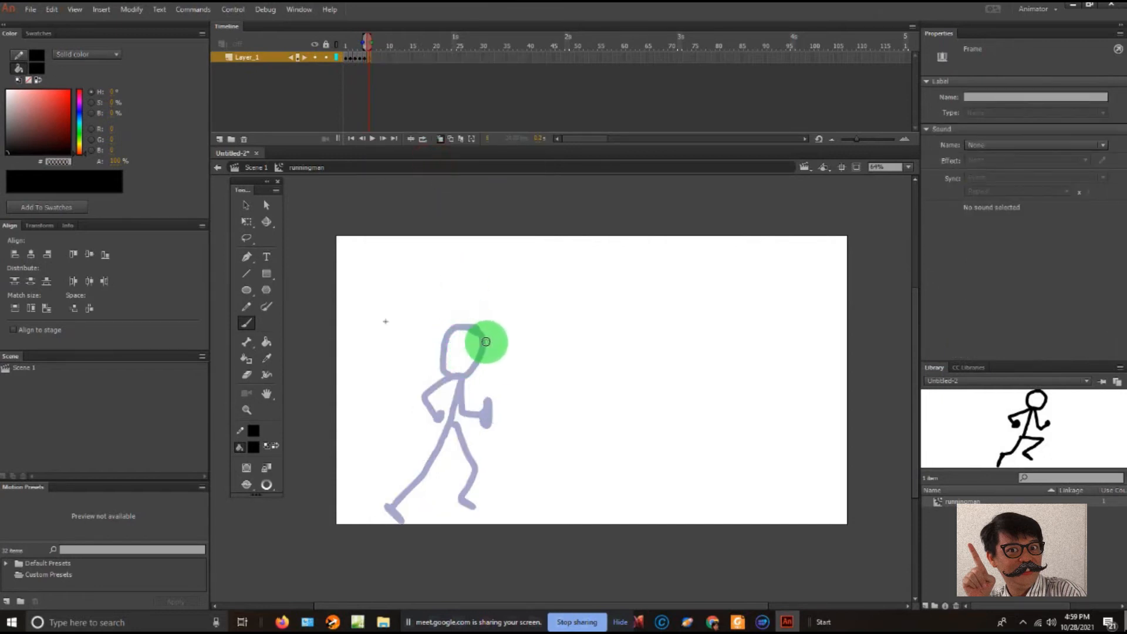
mouse_move(489, 337)
left_mouse_down()
mouse_move(460, 343)
mouse_move(460, 365)
mouse_move(487, 371)
mouse_move(452, 375)
mouse_move(470, 388)
mouse_move(490, 375)
mouse_move(470, 346)
mouse_move(458, 367)
mouse_move(471, 376)
mouse_move(496, 360)
mouse_move(478, 335)
mouse_move(436, 426)
mouse_move(458, 521)
left_mouse_up()
key("ctrl+z")
key("ctrl+z")
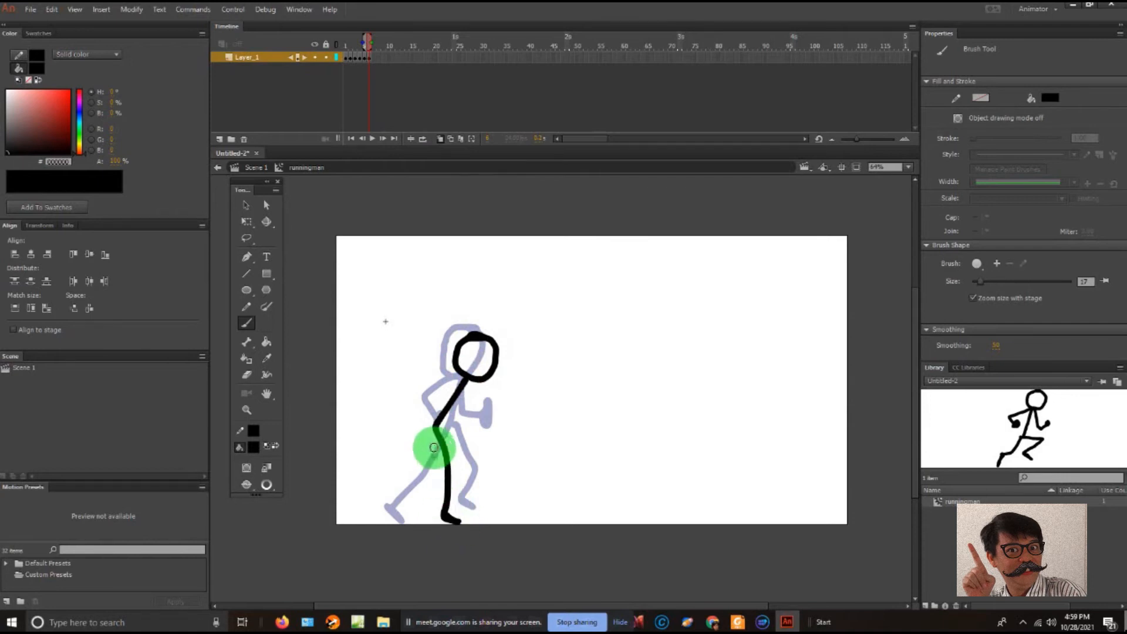
left_click_drag(434, 432, 435, 484)
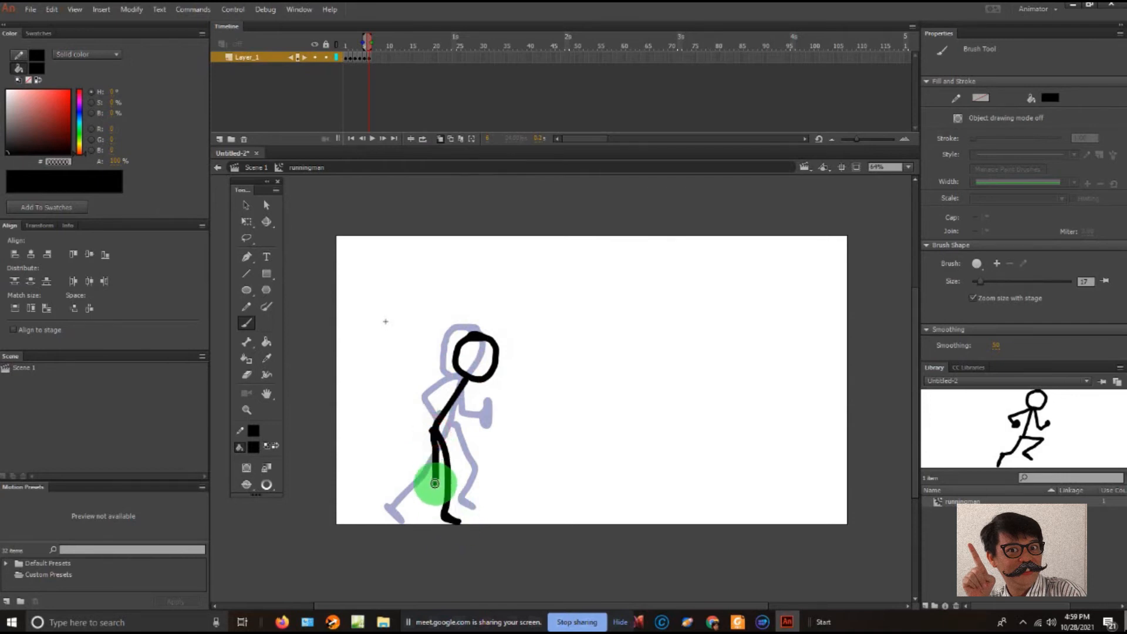
mouse_move(431, 438)
left_mouse_down()
mouse_move(406, 489)
mouse_move(415, 507)
left_mouse_up()
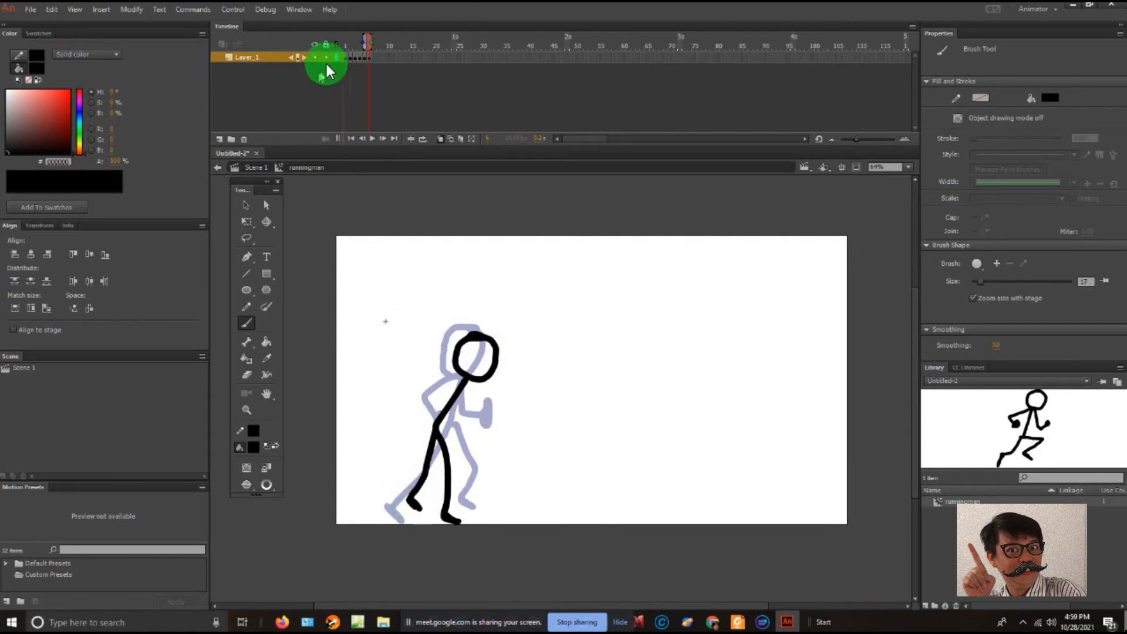
- Compare with the pose on frame 1, and brush the bent rear arm and the bent front arm on frame 6
left_click(345, 57)
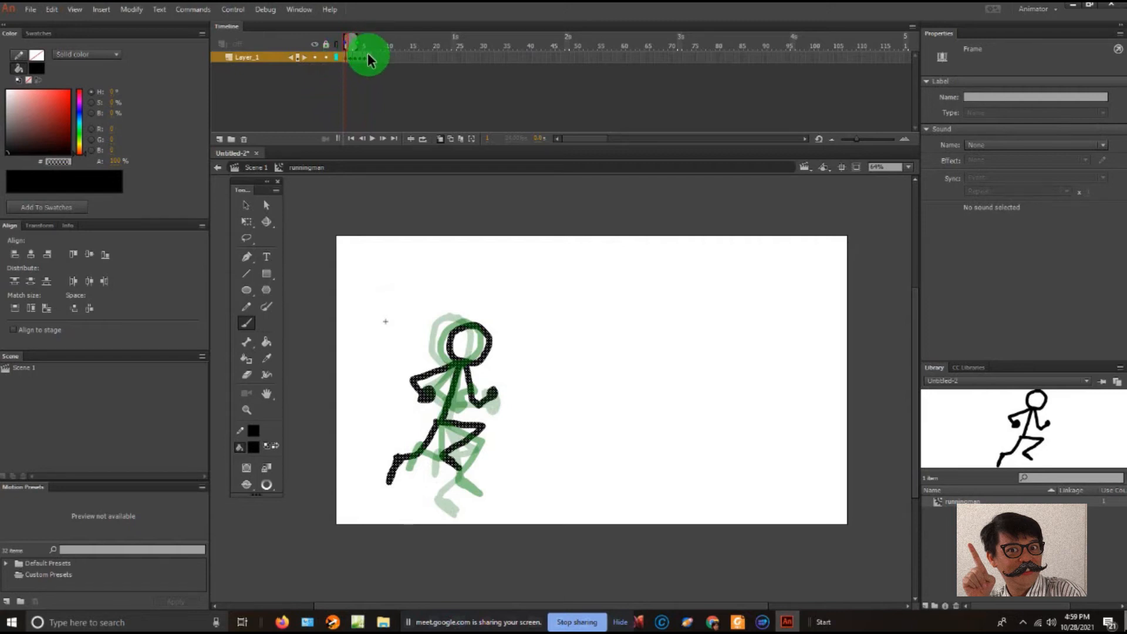
left_click(367, 54)
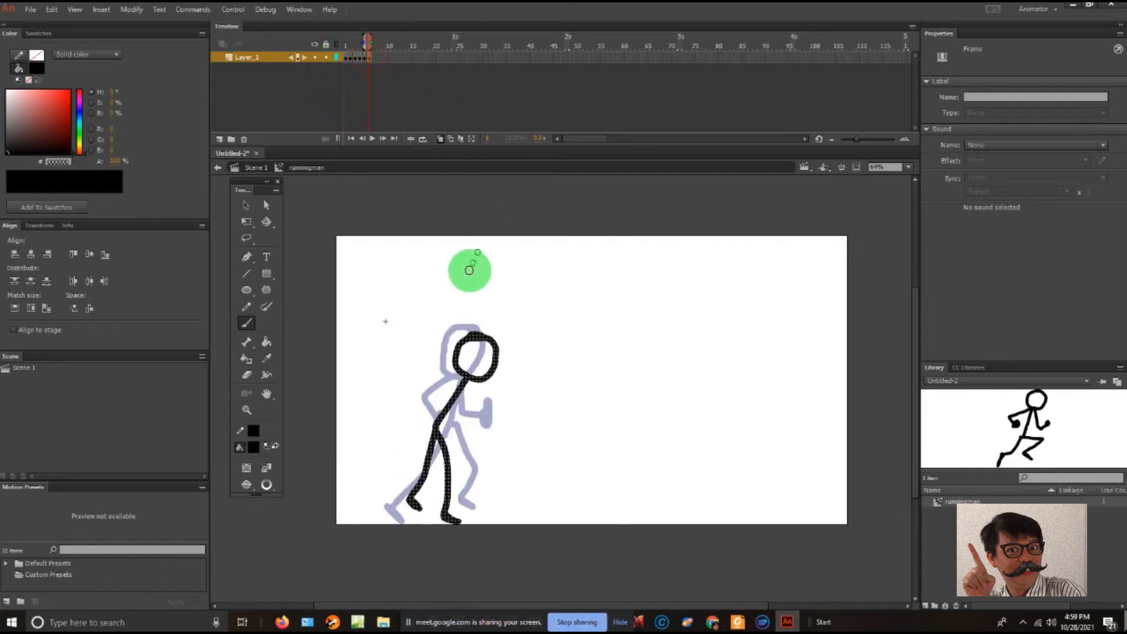
mouse_move(469, 376)
left_mouse_down()
mouse_move(424, 399)
mouse_move(451, 421)
left_mouse_up()
mouse_move(472, 381)
left_mouse_down()
mouse_move(466, 408)
mouse_move(481, 432)
mouse_move(483, 415)
left_mouse_up()
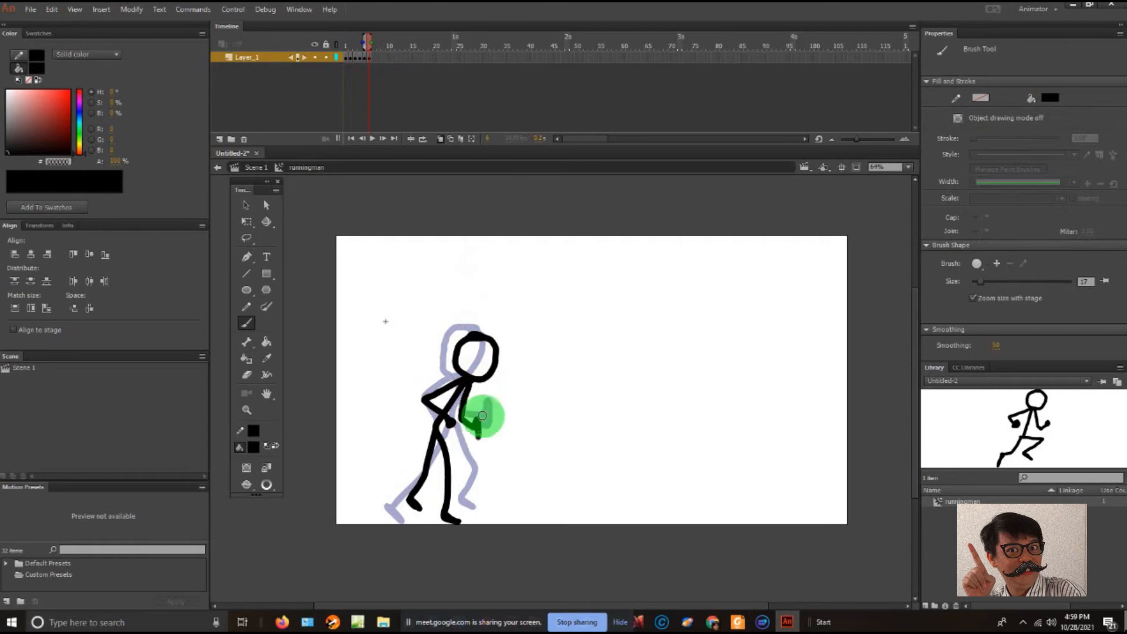
- Insert a blank keyframe at frame 7 of the runningman symbol
left_click(372, 54)
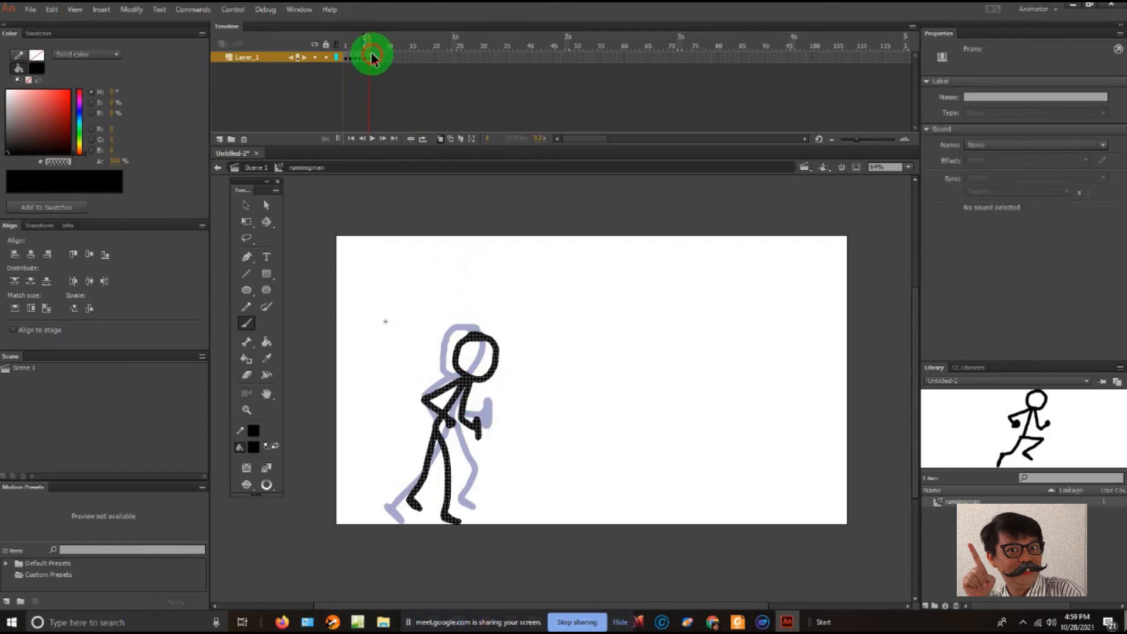
left_click(377, 59)
right_click(375, 56)
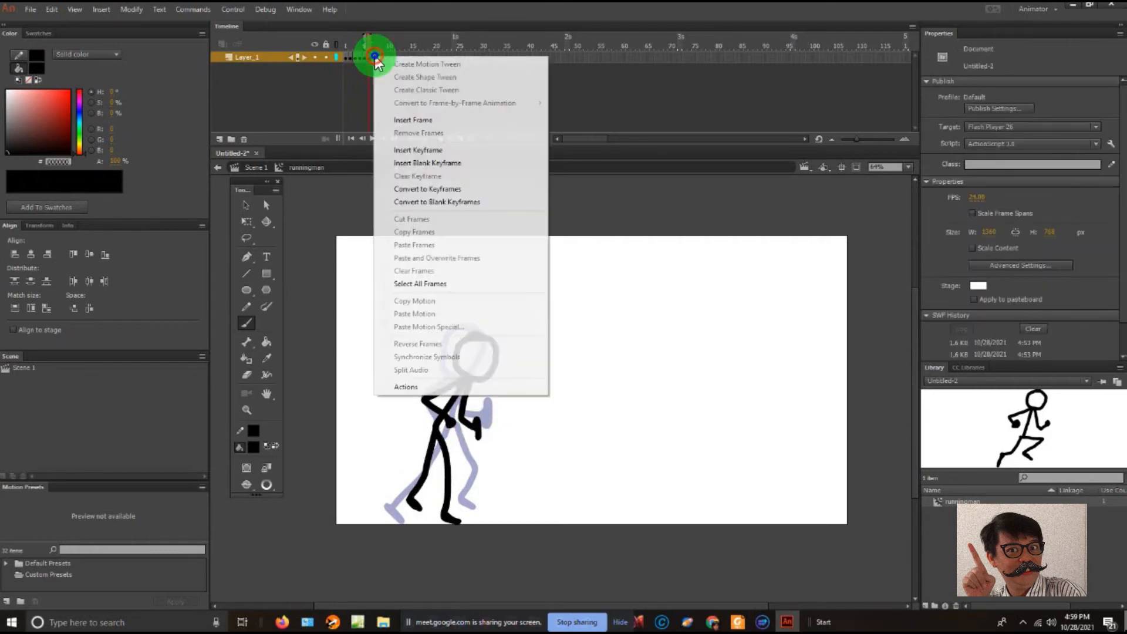
left_click(433, 164)
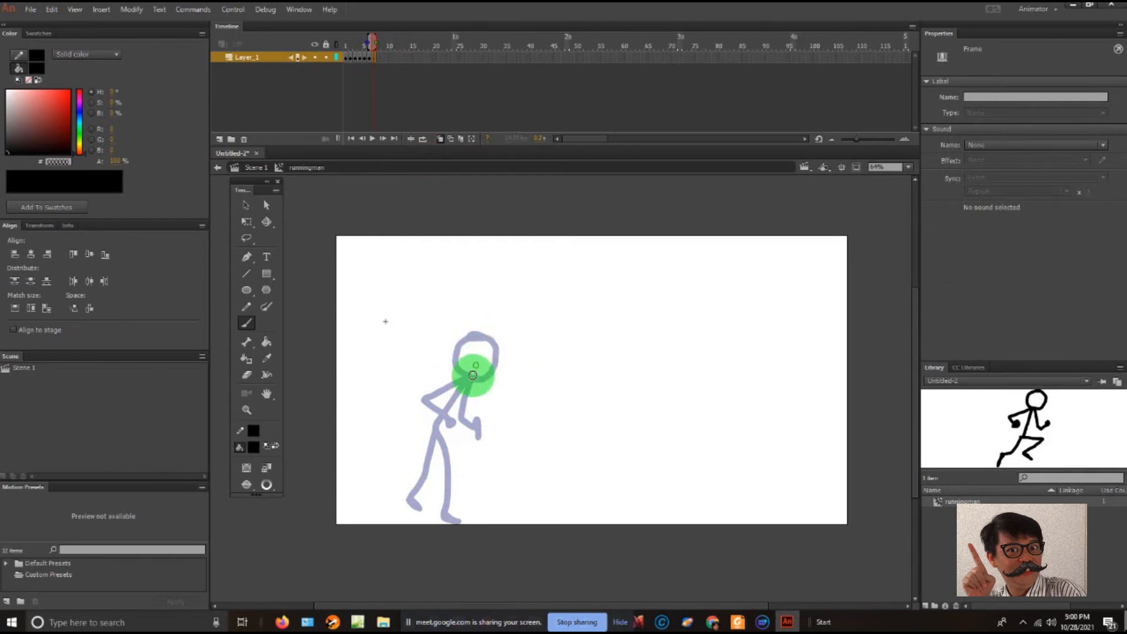
- Review the running poses on frames 1 to 6 to compare how the arms and legs progress
left_click(347, 57)
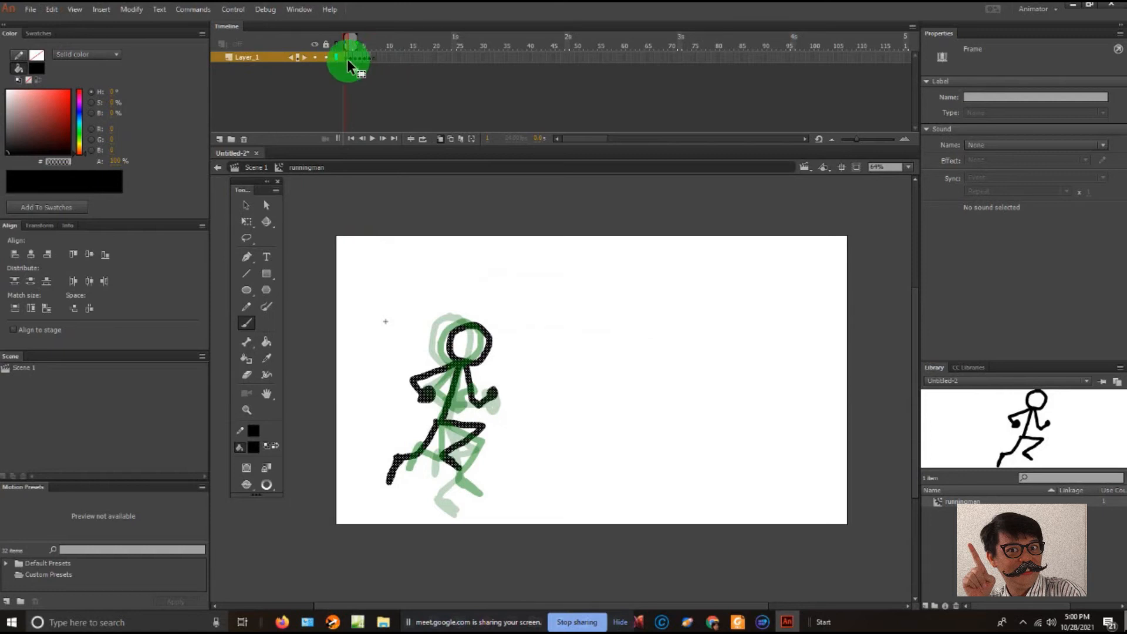
left_click(350, 59)
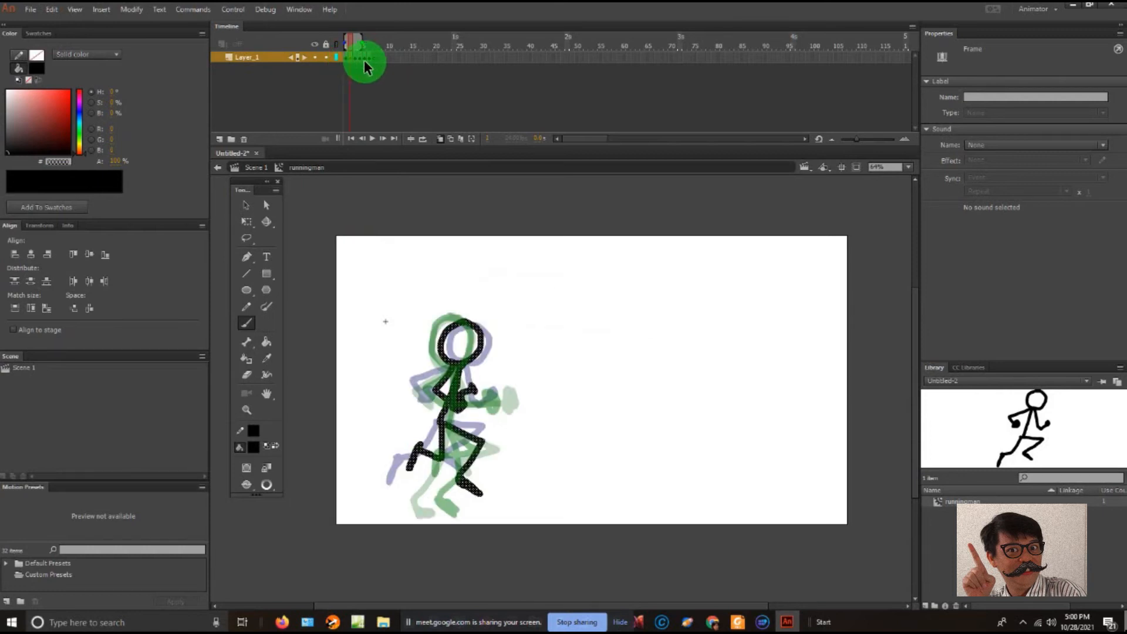
left_click(359, 59)
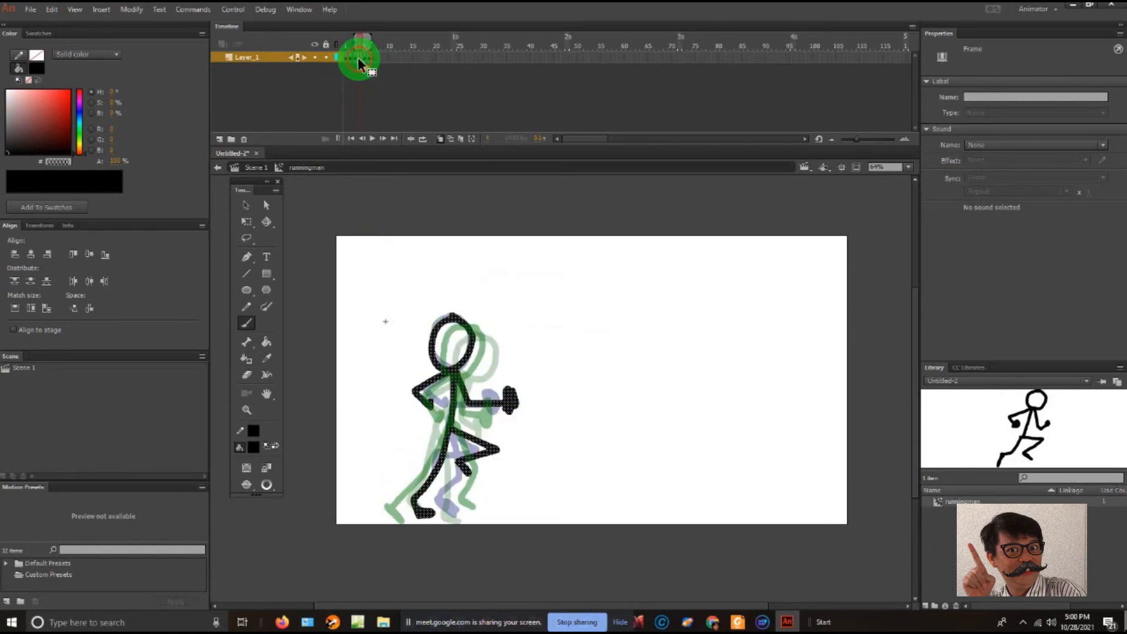
left_click(363, 57)
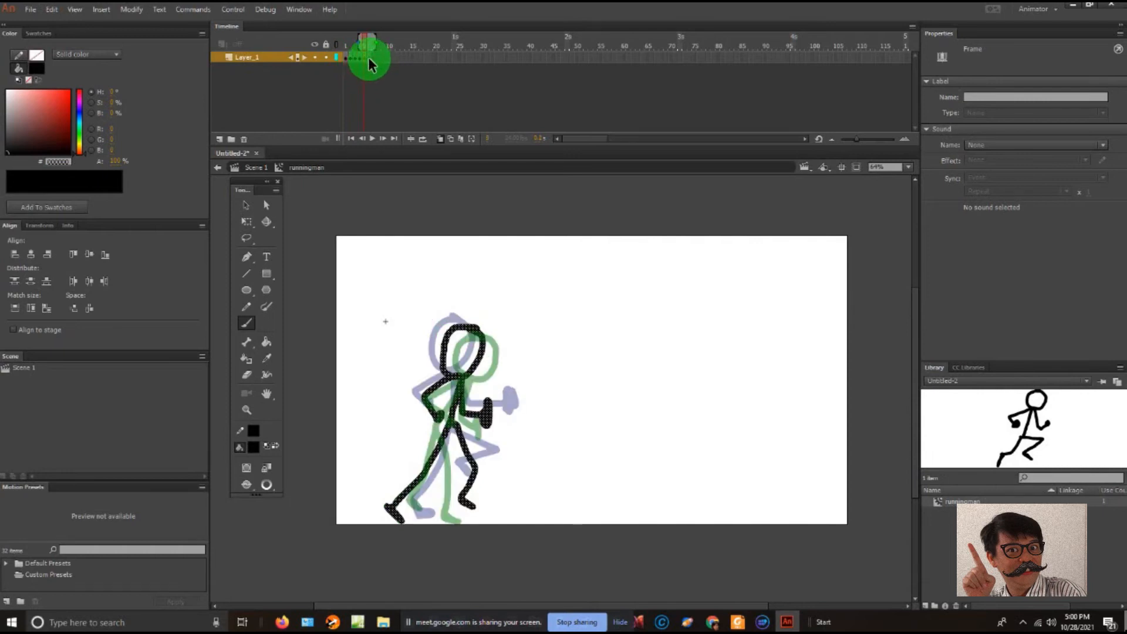
left_click_drag(363, 45, 379, 47)
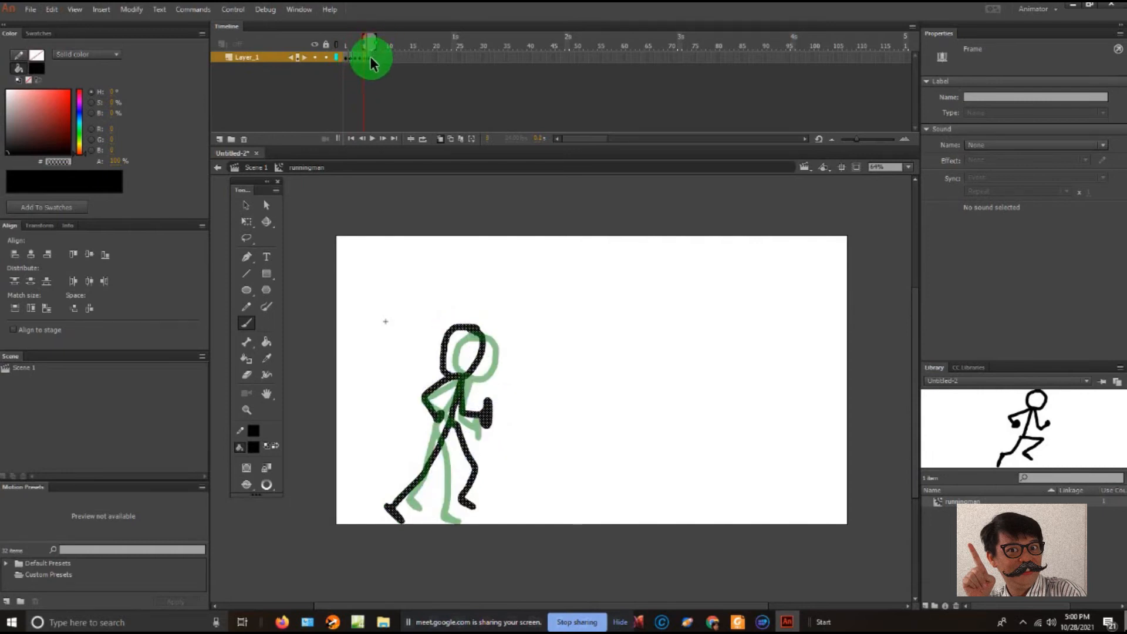
left_click(370, 56)
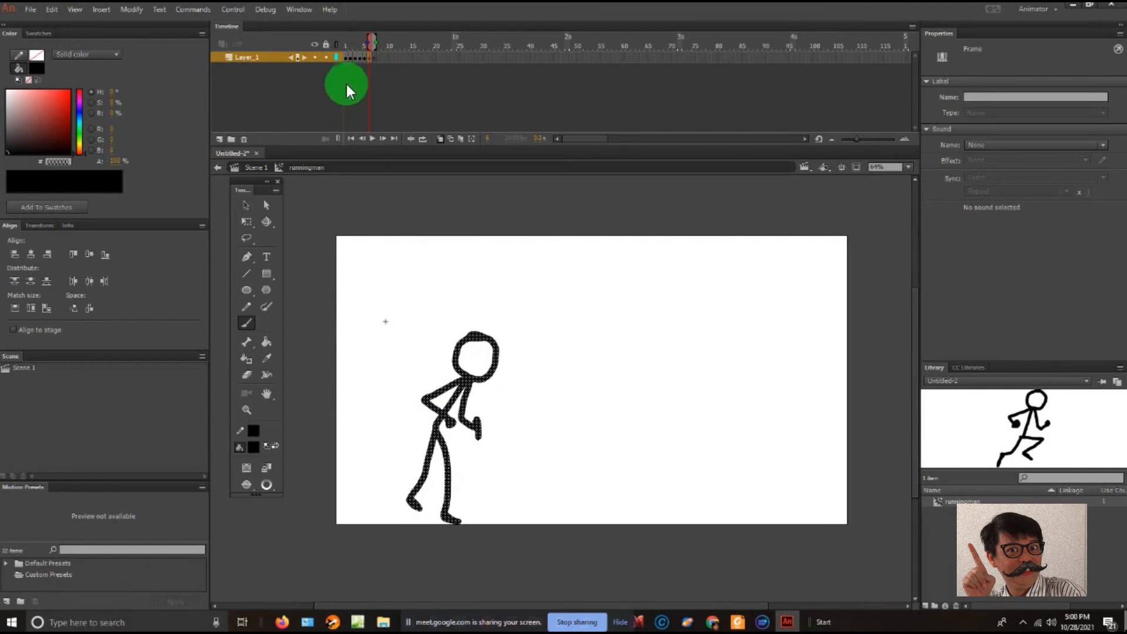
left_click(346, 59)
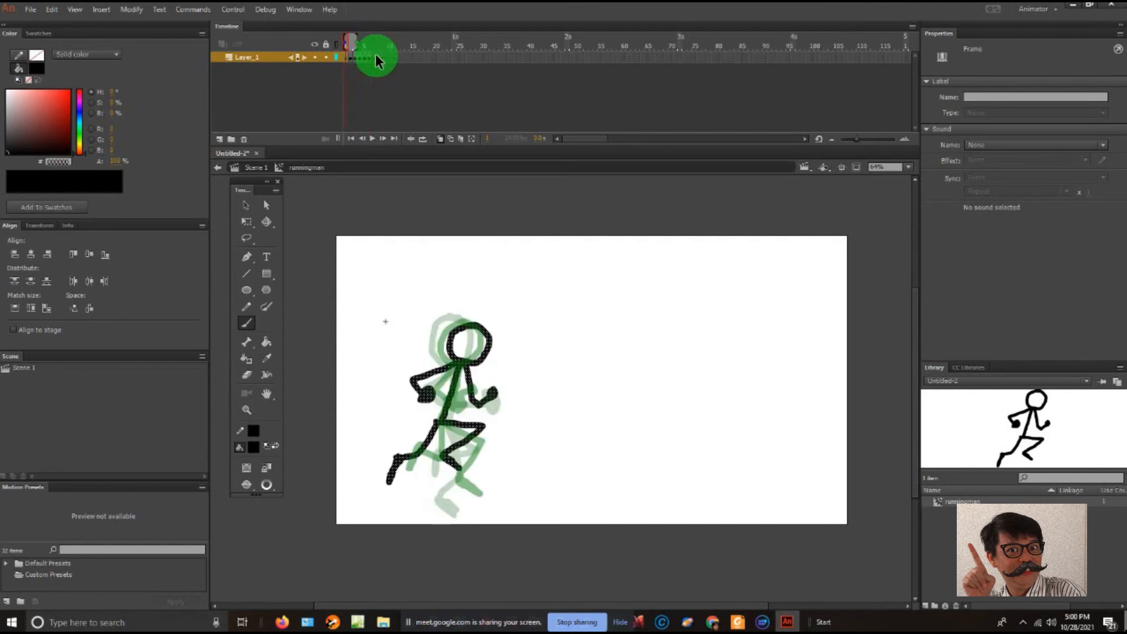
left_click(372, 56)
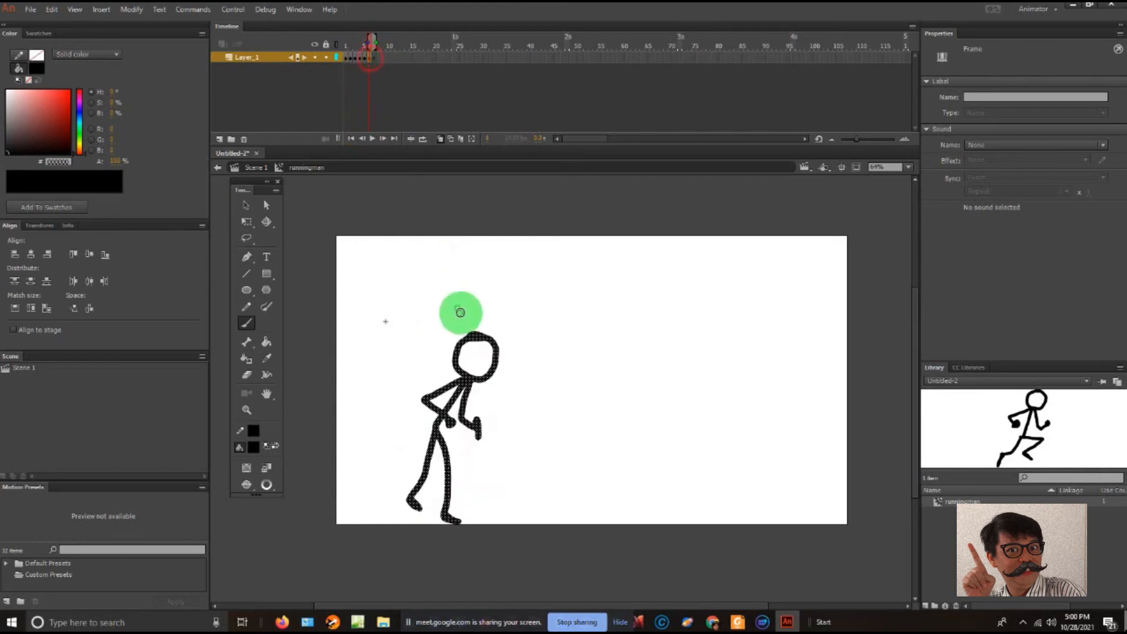
- Go to the blank frame 7 and set the Onion Skin range to include frame 6
key("F7")
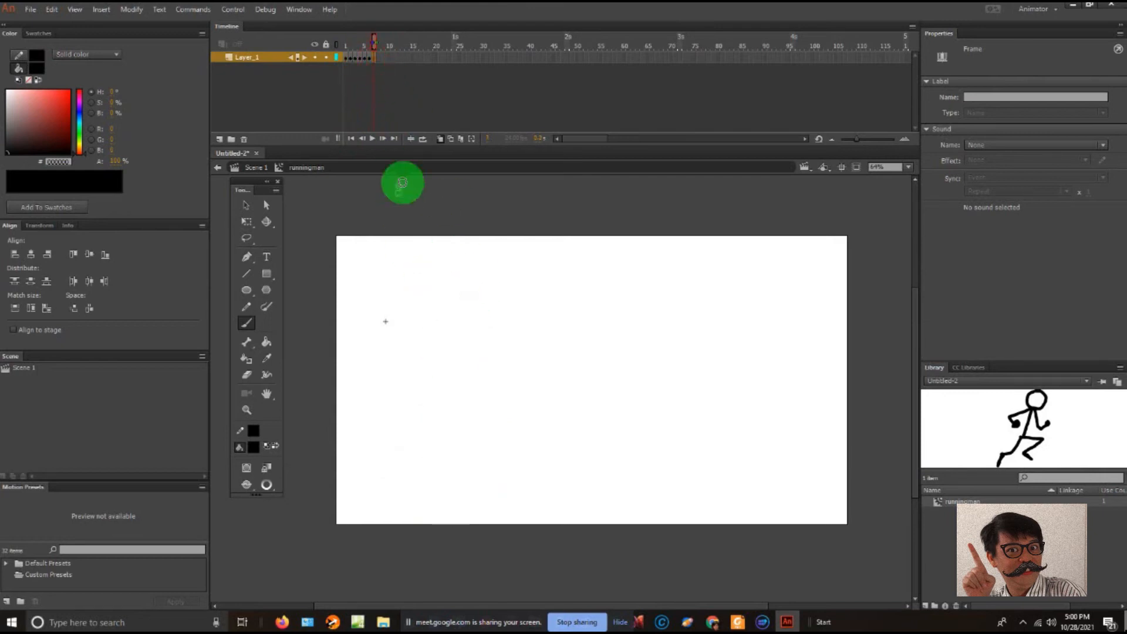
left_click(438, 139)
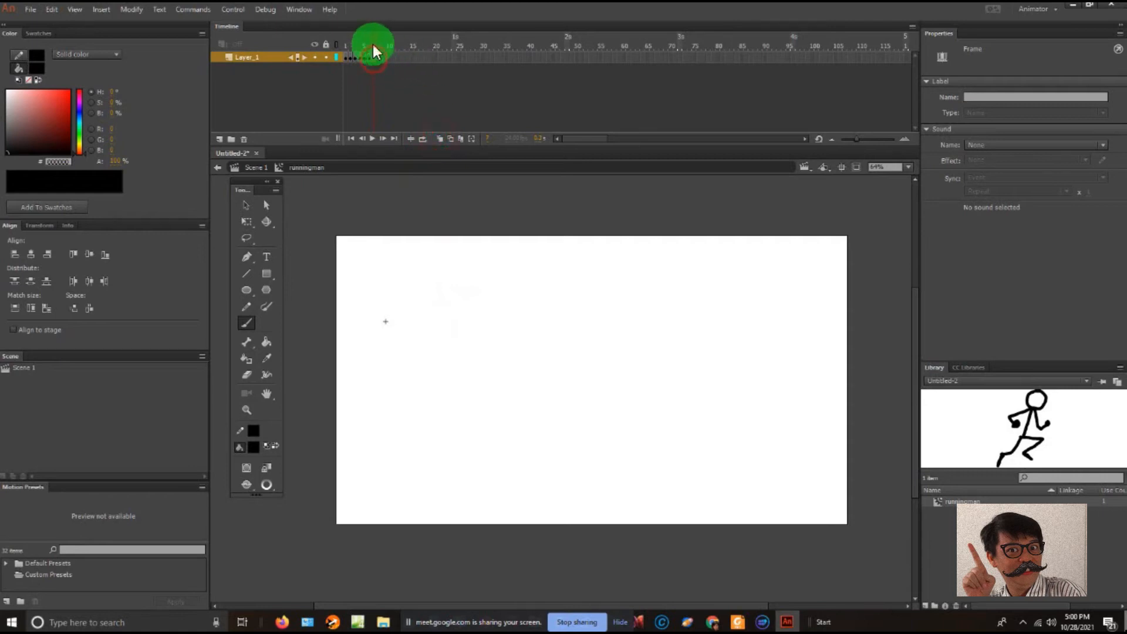
left_click(442, 138)
left_click_drag(371, 46, 368, 45)
- Brush the seventh pose on frame 7, with the head, leaning torso, both arms bent, the supporting knee bent and the other foot trailing behind
mouse_move(471, 336)
left_mouse_down()
mouse_move(459, 340)
mouse_move(456, 378)
mouse_move(493, 360)
mouse_move(468, 329)
mouse_move(465, 383)
mouse_move(424, 407)
mouse_move(430, 418)
left_mouse_up()
key("ctrl+z")
mouse_move(463, 383)
left_mouse_down()
mouse_move(422, 386)
mouse_move(428, 412)
left_mouse_up()
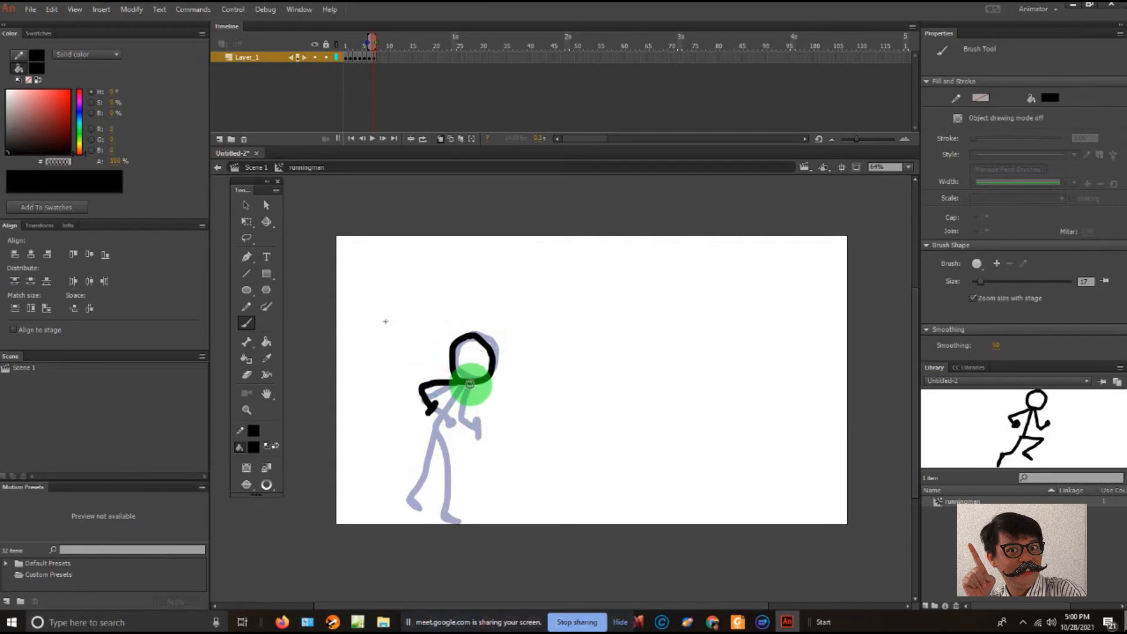
mouse_move(462, 393)
left_mouse_down()
mouse_move(469, 418)
mouse_move(465, 384)
mouse_move(425, 409)
mouse_move(440, 429)
left_mouse_up()
mouse_move(457, 392)
left_mouse_down()
mouse_move(435, 426)
mouse_move(452, 449)
mouse_move(434, 429)
mouse_move(444, 422)
mouse_move(437, 451)
mouse_move(468, 467)
mouse_move(456, 522)
left_mouse_up()
mouse_move(433, 434)
left_mouse_down()
mouse_move(450, 479)
mouse_move(415, 493)
left_mouse_up()
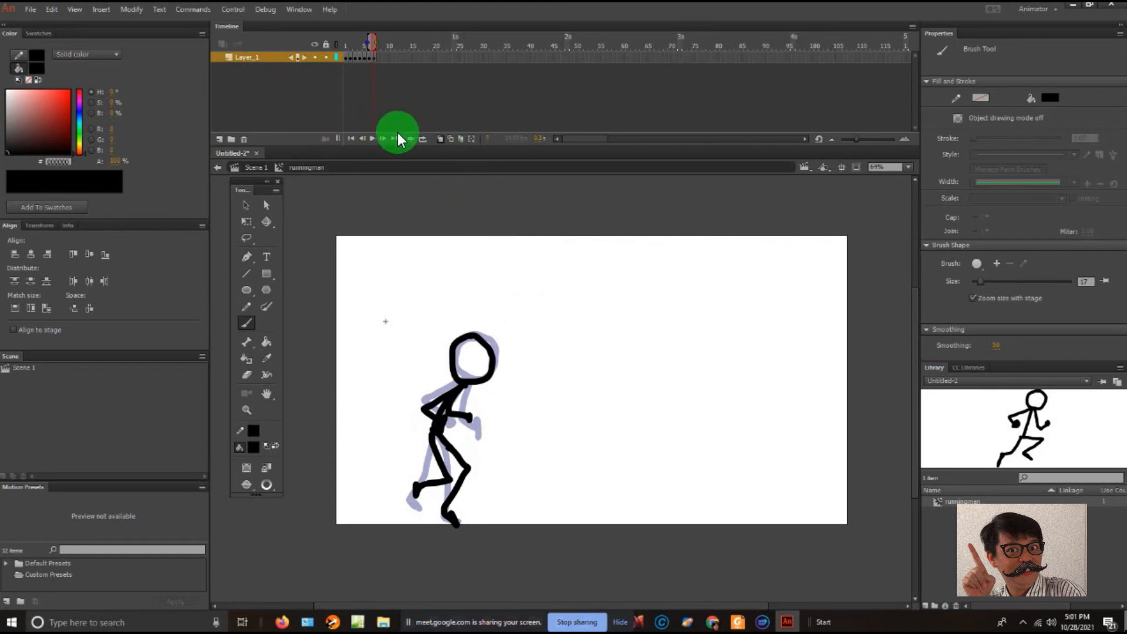
- Return to Scene 1 and test the movie to preview the running cycle, closing the preview when done
left_click(258, 168)
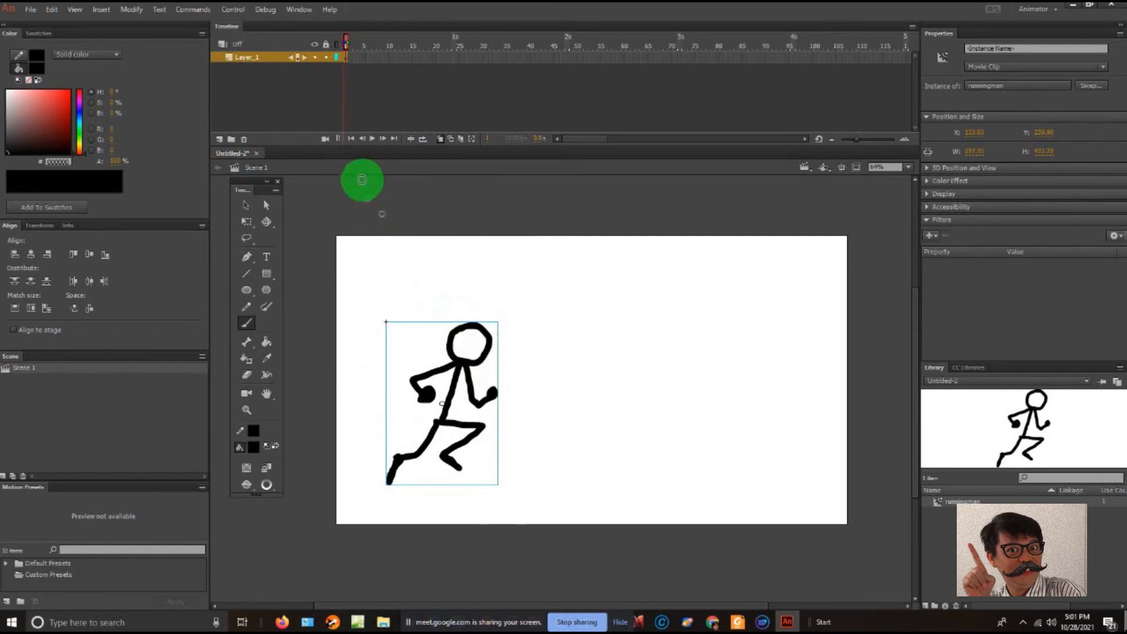
left_click(346, 56)
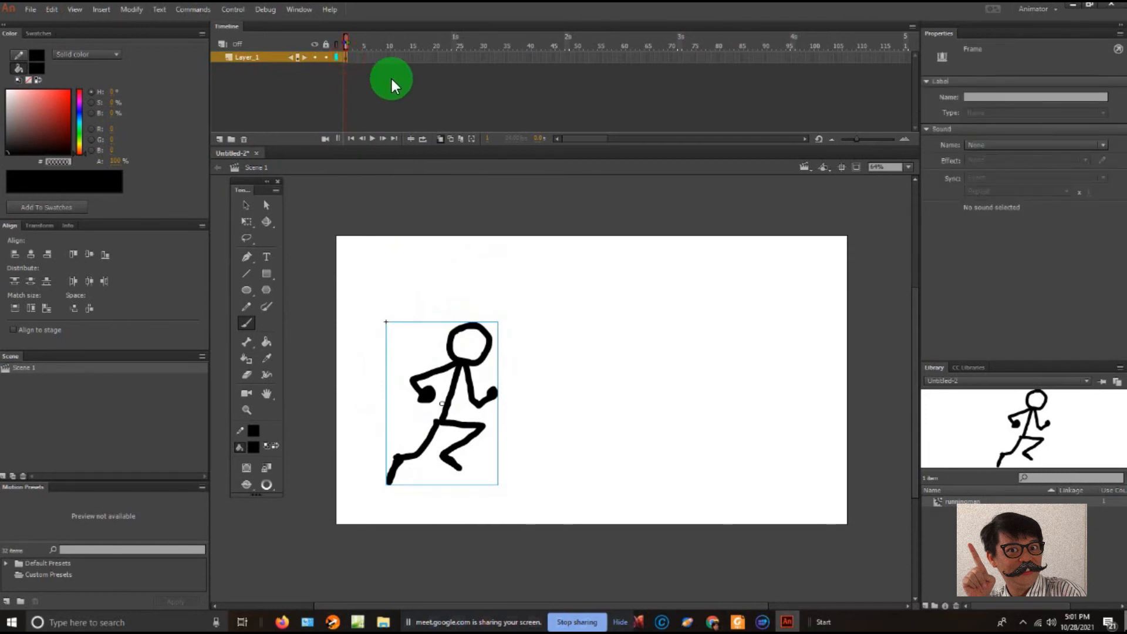
key("ctrl+Return")
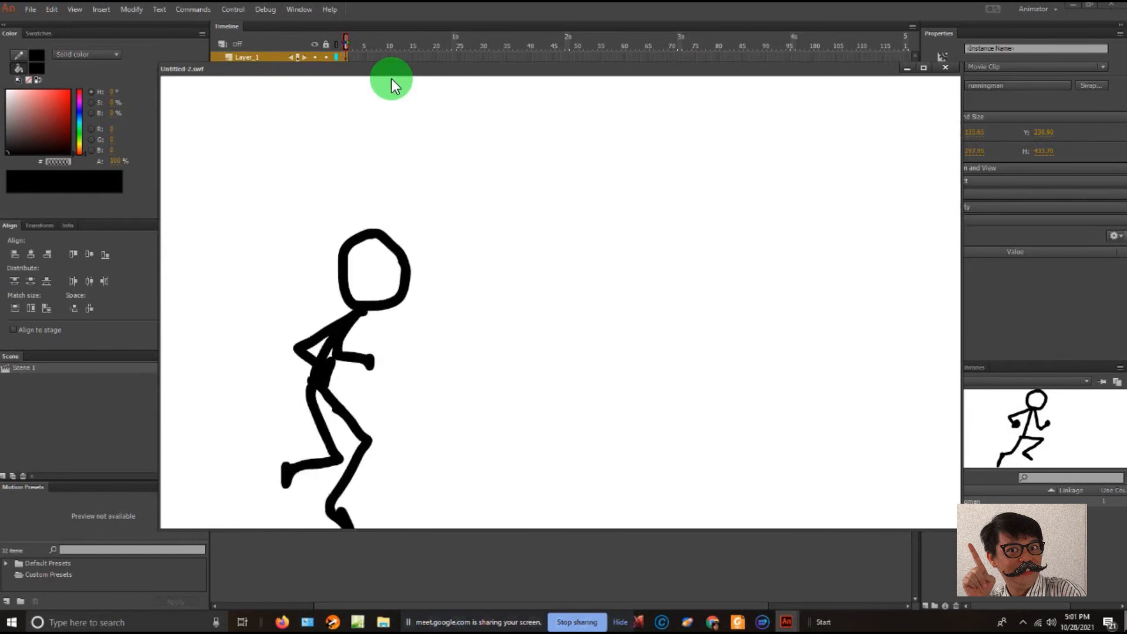
left_click(943, 68)
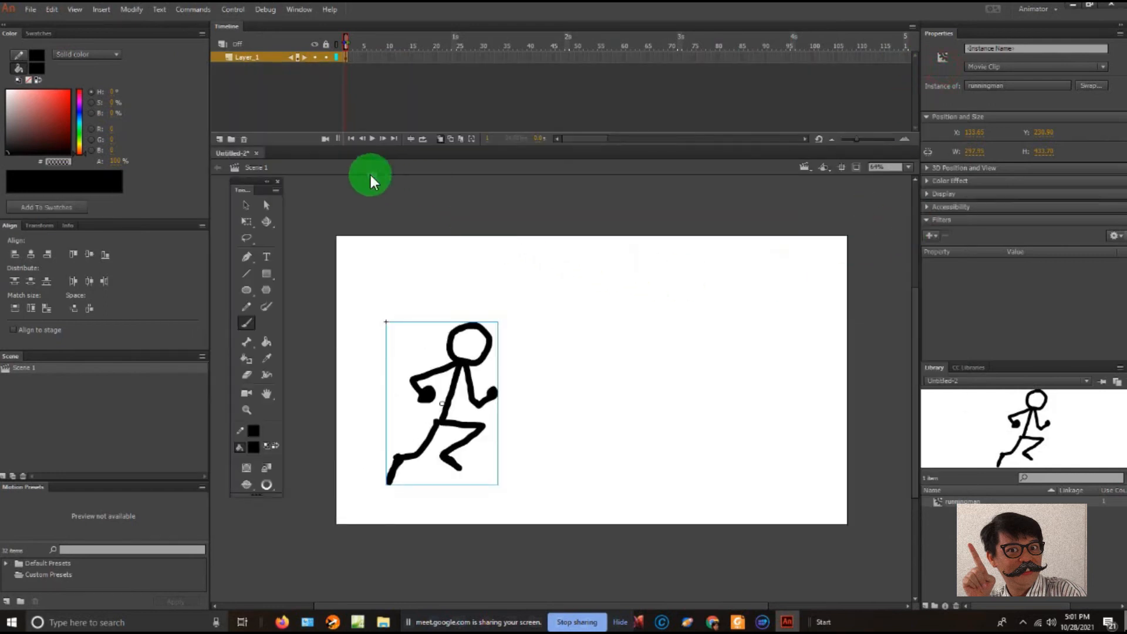
- Set the document frame rate to 8 FPS and preview the slower running cycle with a movie test
left_click(505, 224)
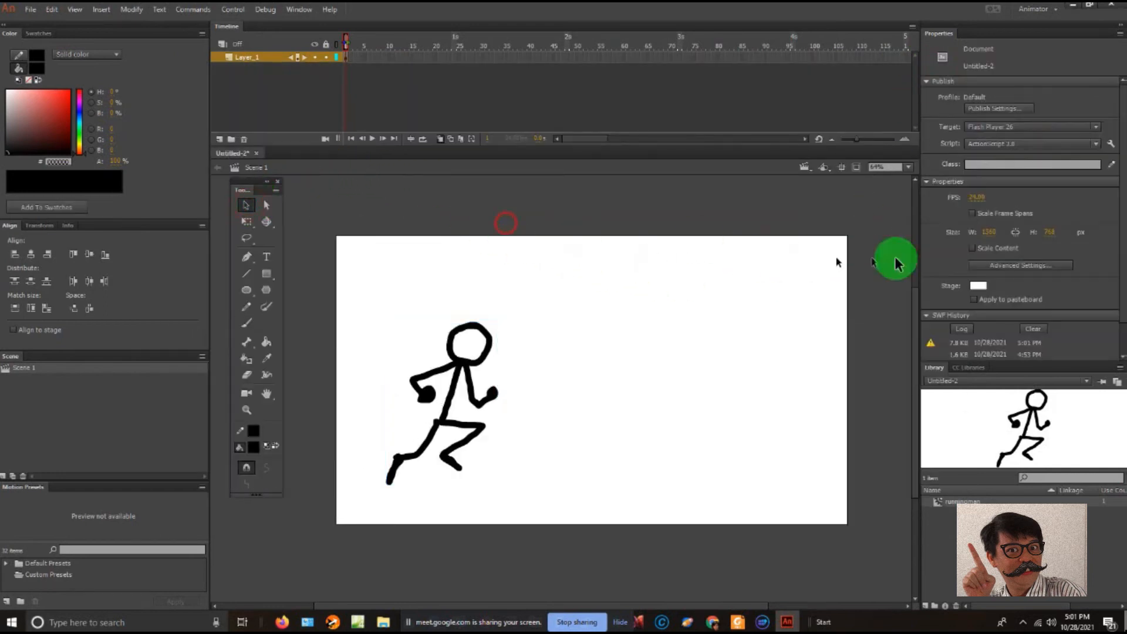
left_click(986, 198)
type("8")
key("ctrl+Return")
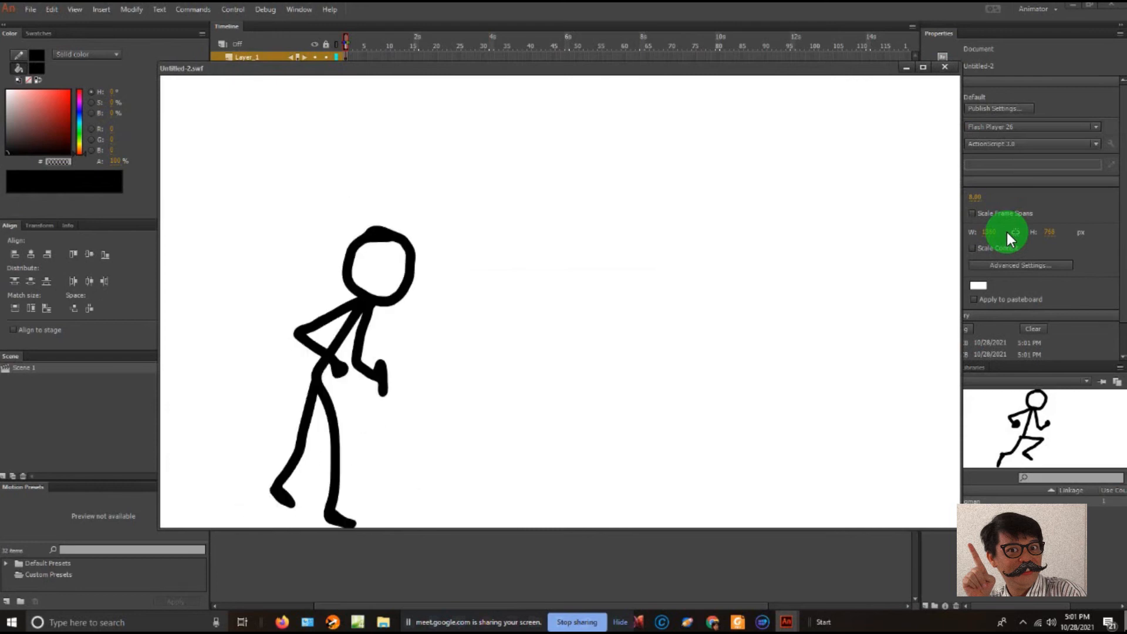
left_click(945, 67)
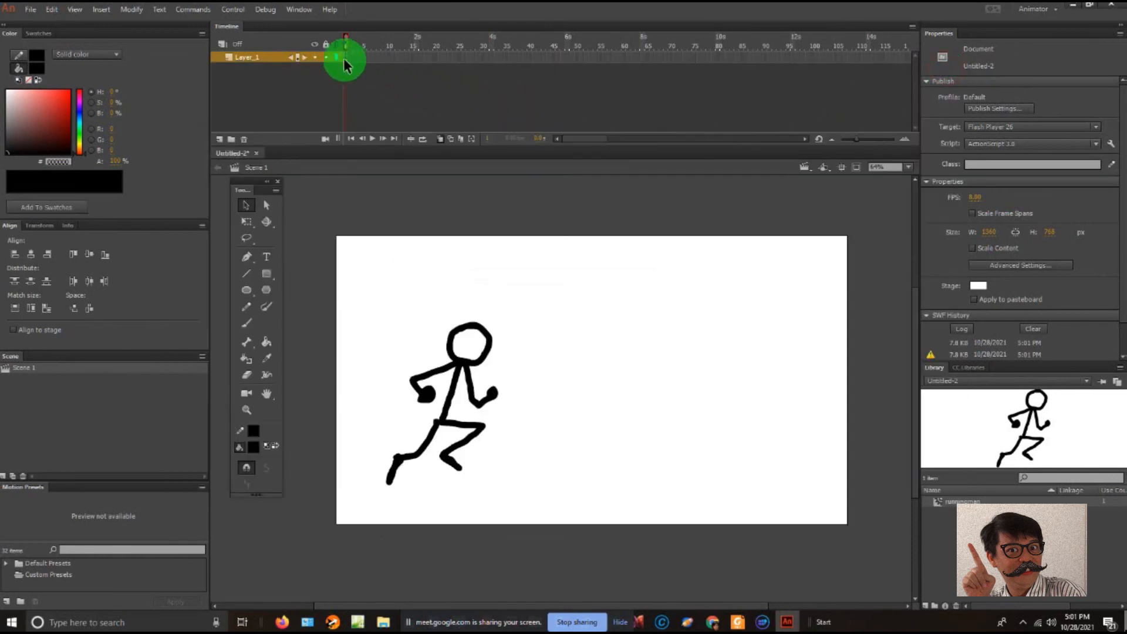
- Move the running figure right of centre on the stage, to about X 572, and preview it with a movie test
left_click(344, 56)
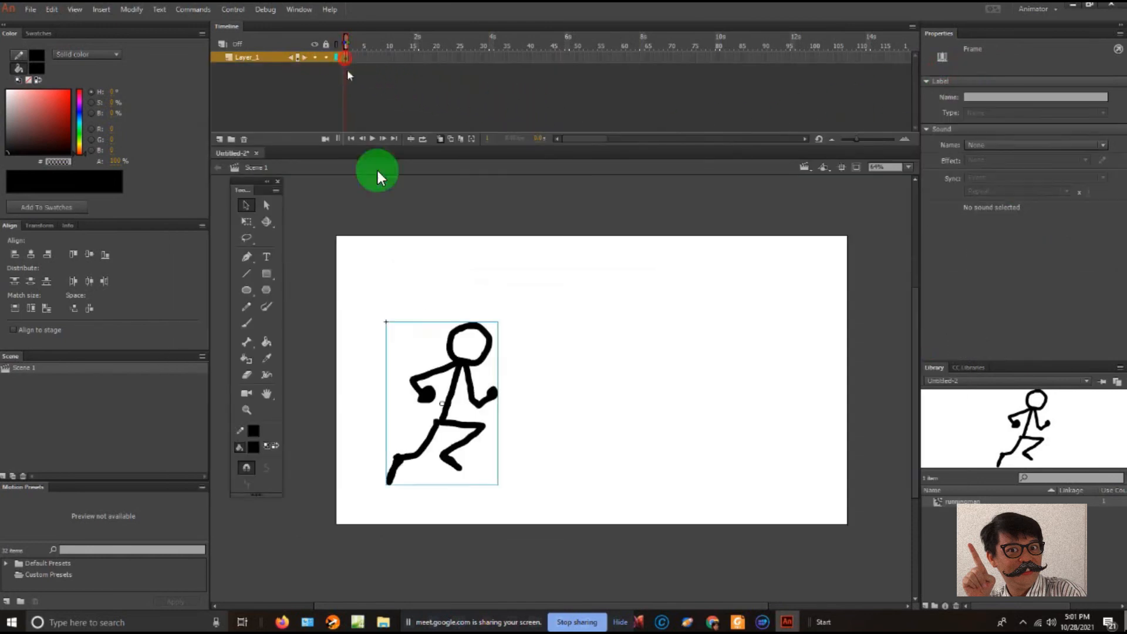
left_click(452, 375)
left_click_drag(464, 362, 473, 311)
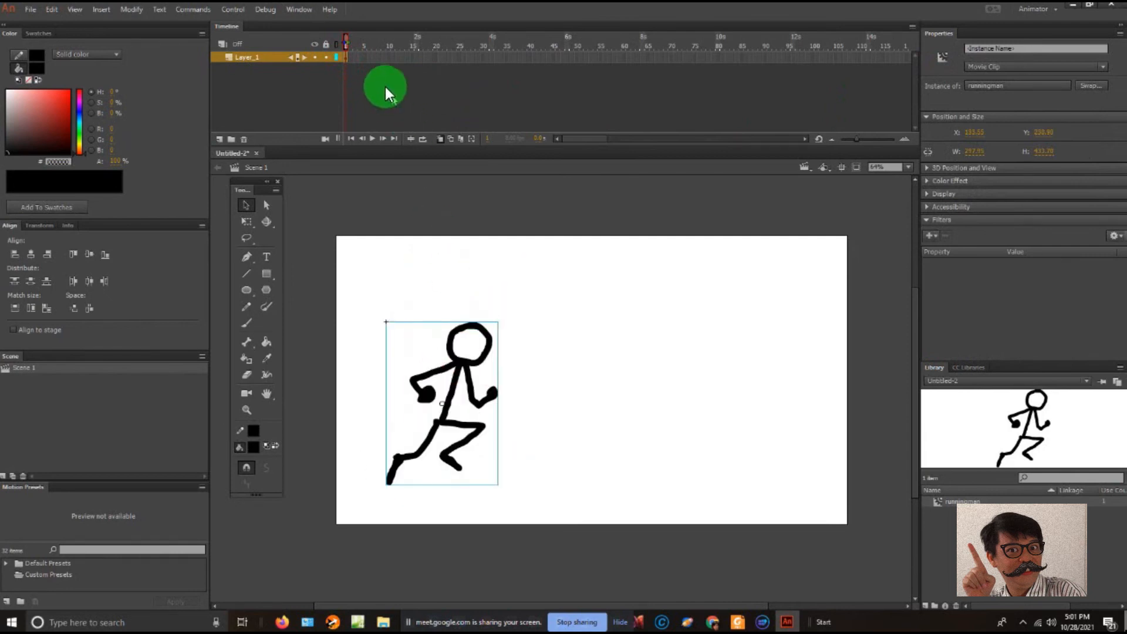
left_click(350, 64)
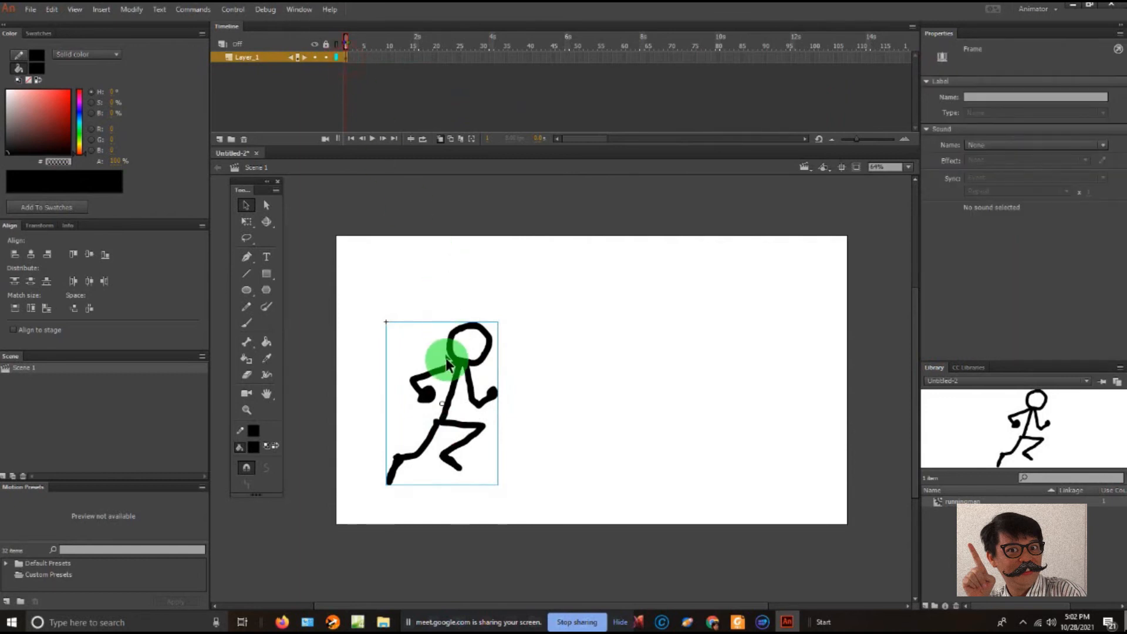
left_click_drag(460, 362, 633, 377)
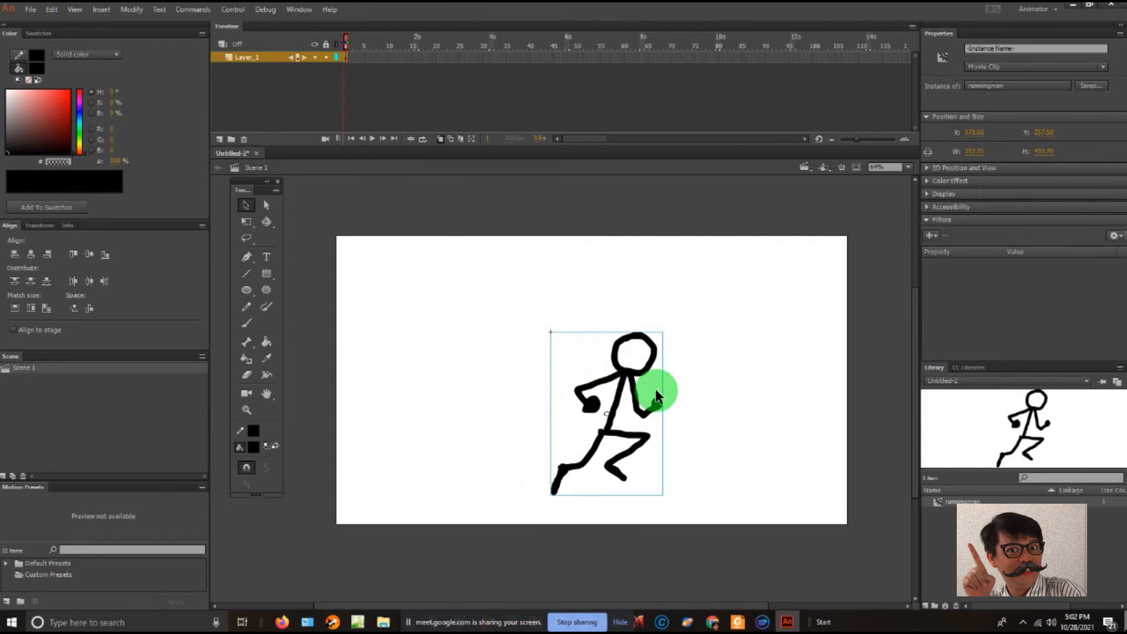
key("ctrl+Return")
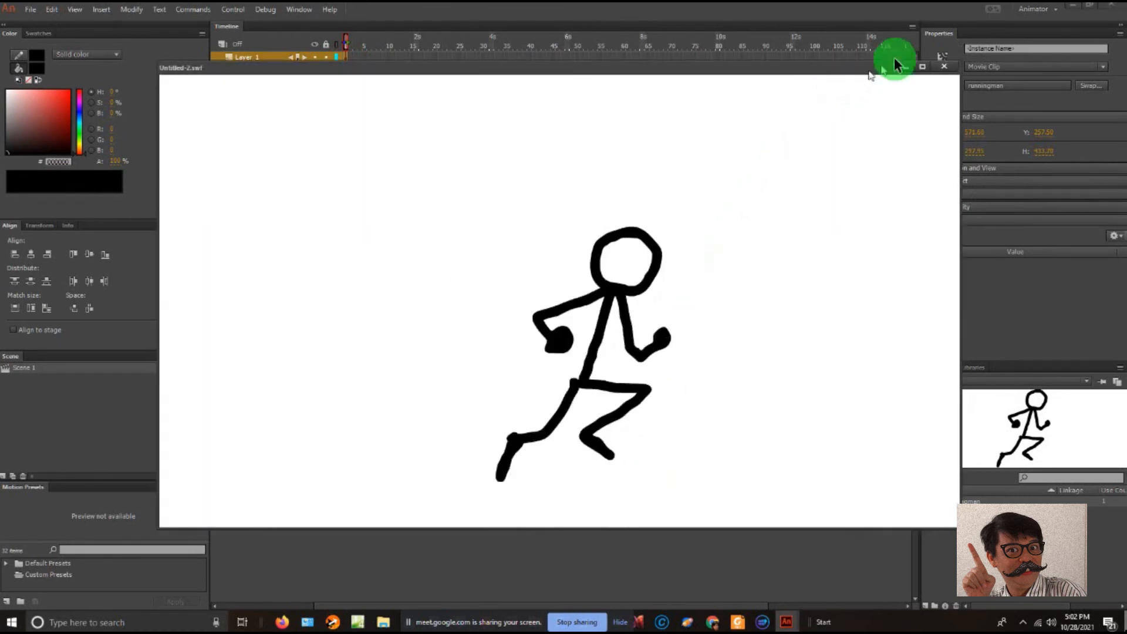
left_click(945, 66)
- Shift the running figure slightly up and left, to about X 523, Y 193, and test the movie again
left_click_drag(628, 374, 606, 343)
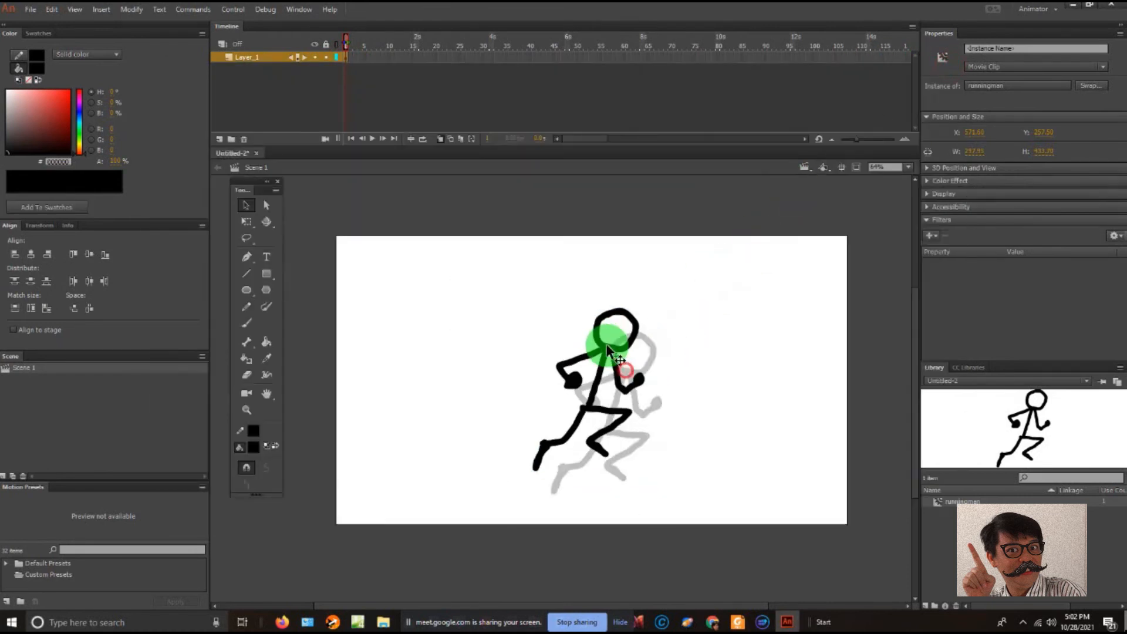
key("ctrl+Return")
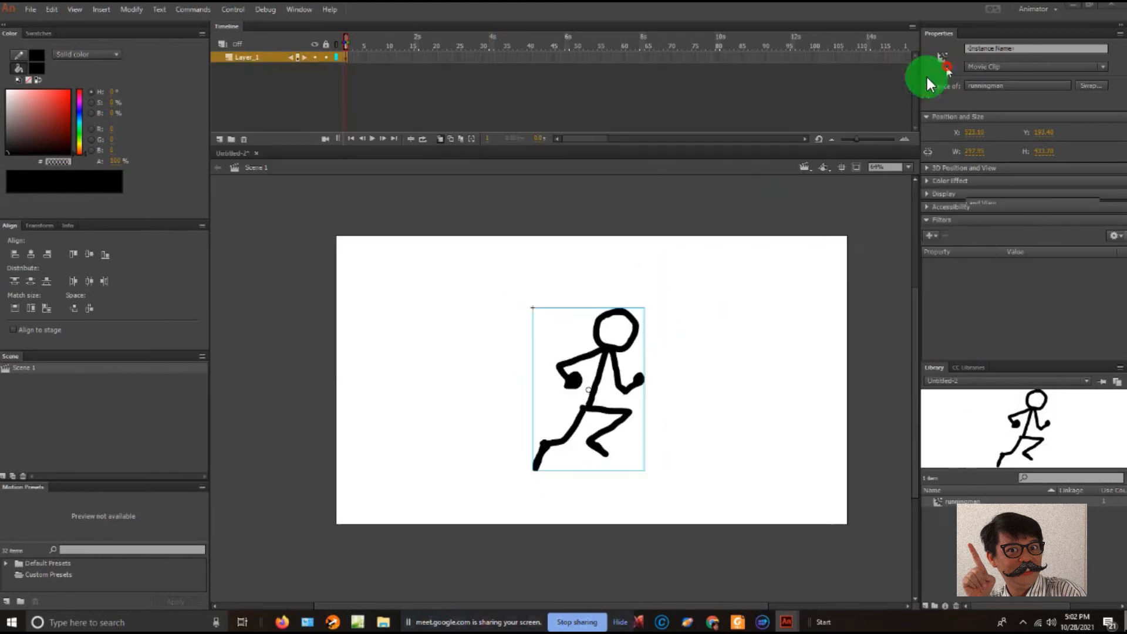
left_click(944, 66)
- Move the running figure back to the left part of the stage as its starting position
left_click(497, 336)
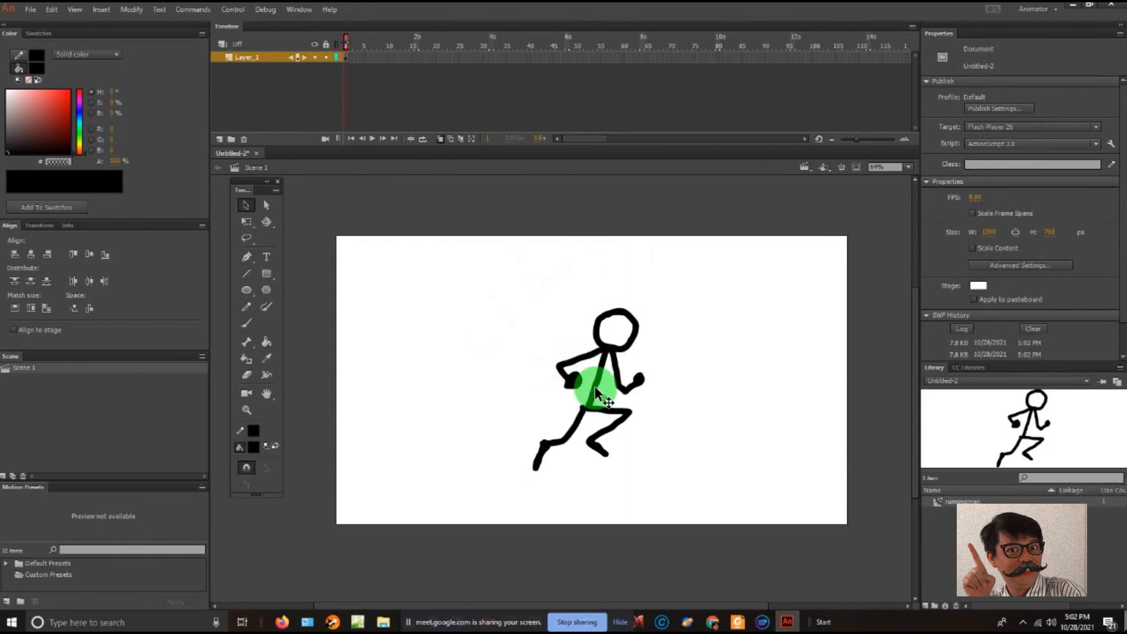
left_click(594, 387)
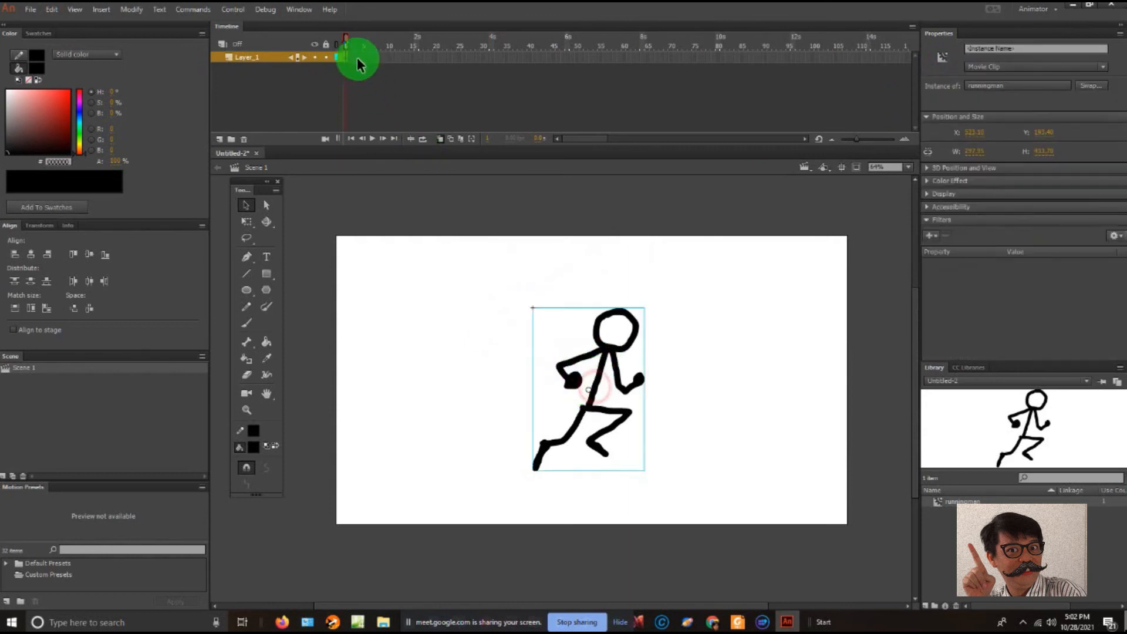
left_click_drag(601, 354, 477, 361)
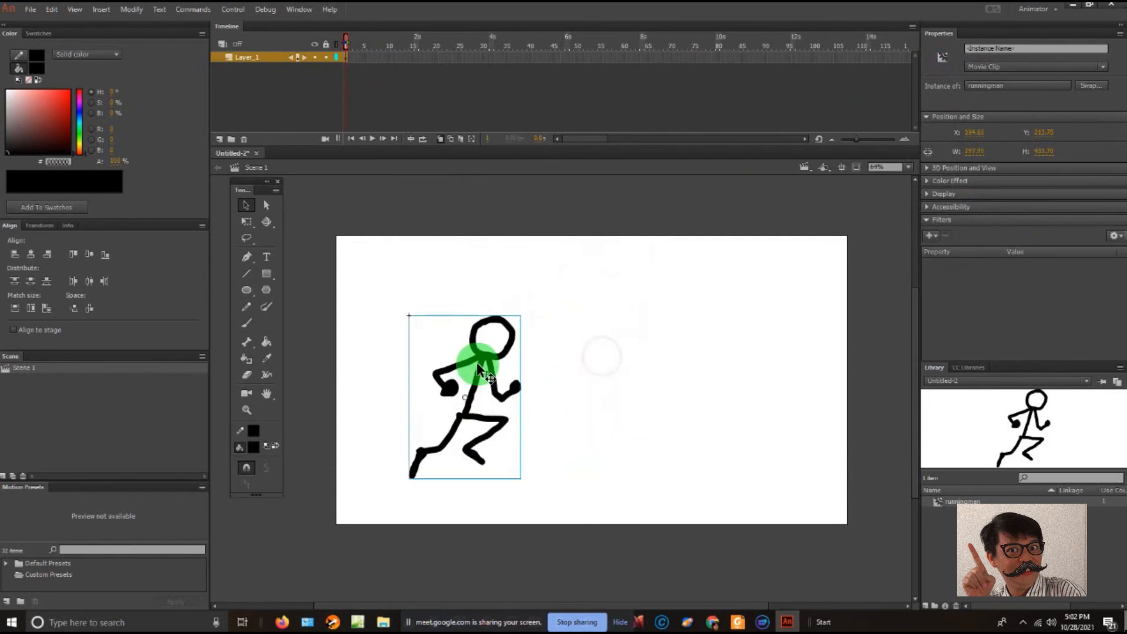
- Extend Layer_1 with frames up to frame 28 and create a classic tween across the span
left_click(471, 57)
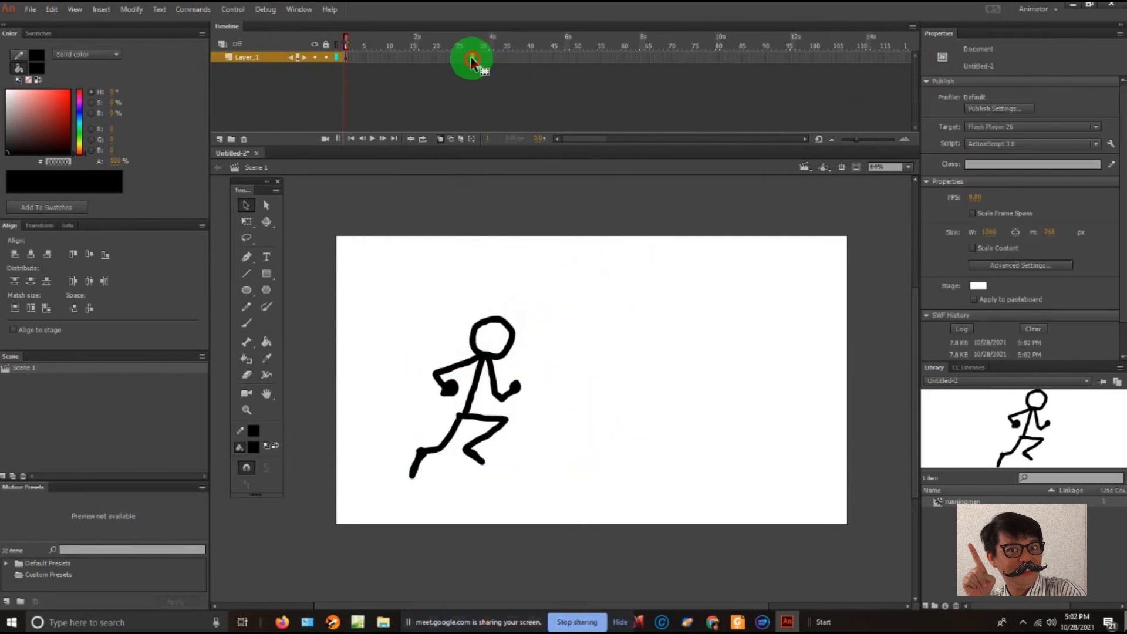
right_click(471, 57)
left_click(516, 131)
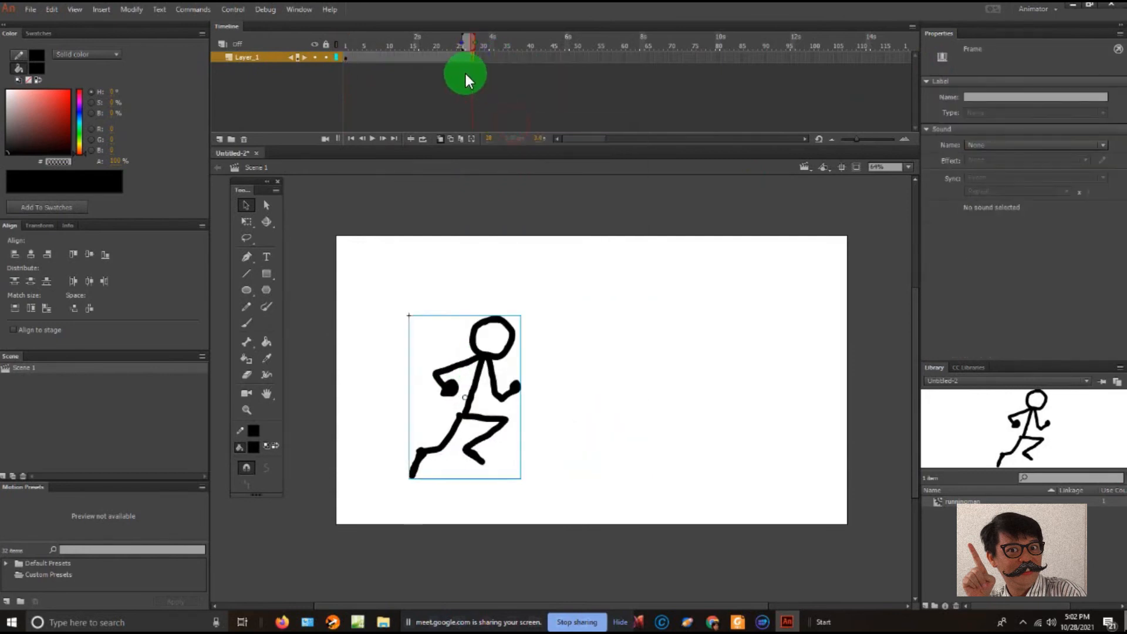
left_click(416, 57)
right_click(416, 57)
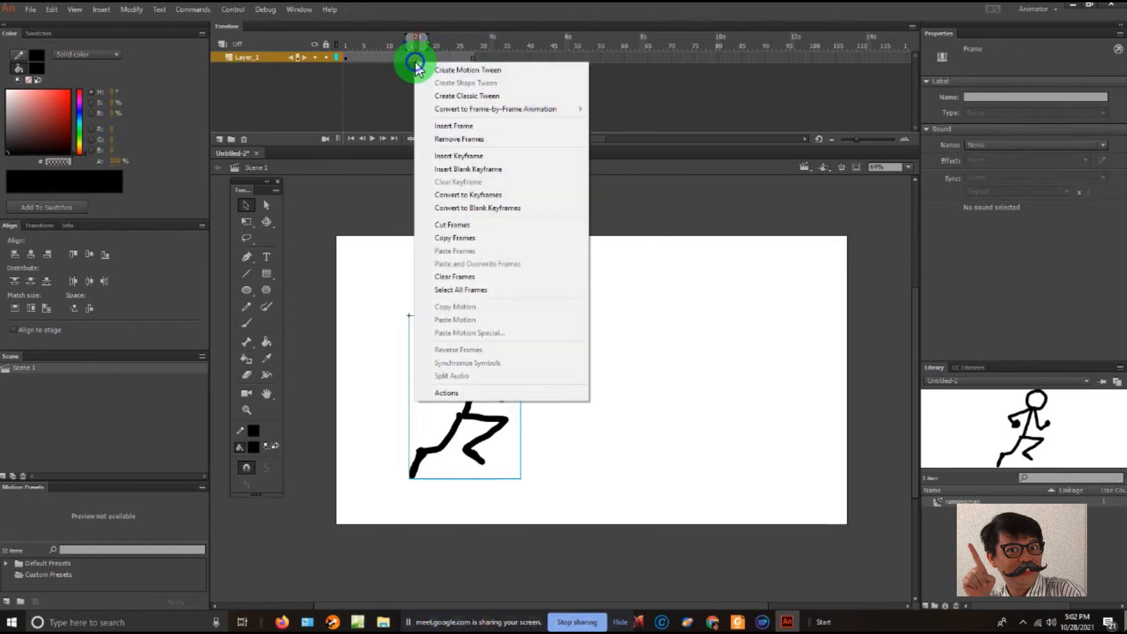
left_click(454, 94)
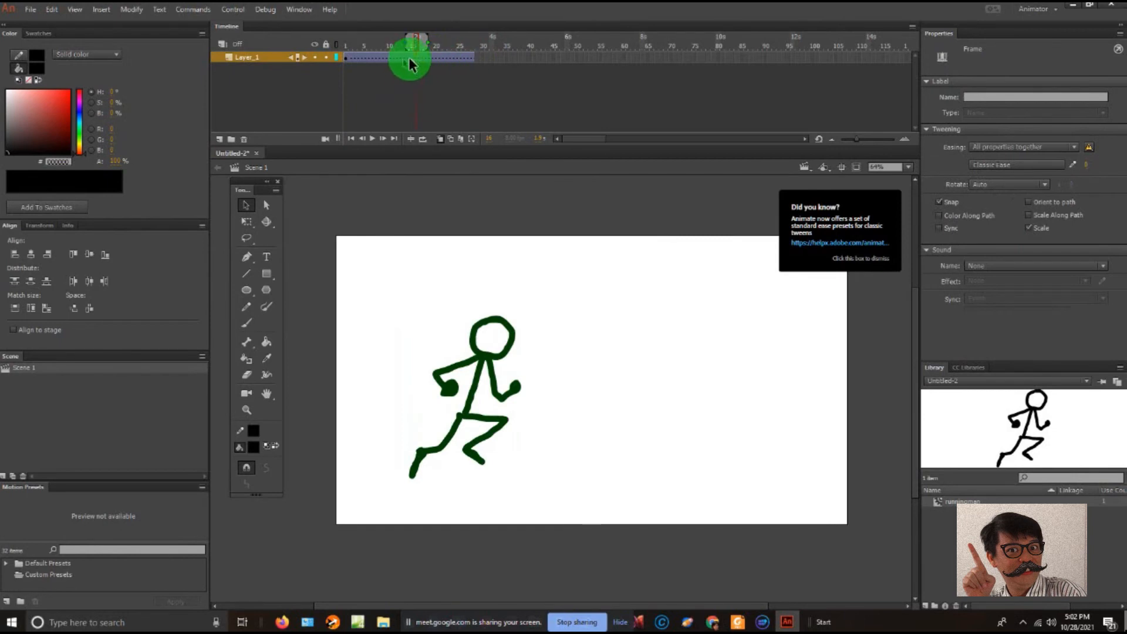
- Insert a keyframe at frame 28 and move the running figure straight across to the right side of the stage
left_click(472, 57)
right_click(472, 57)
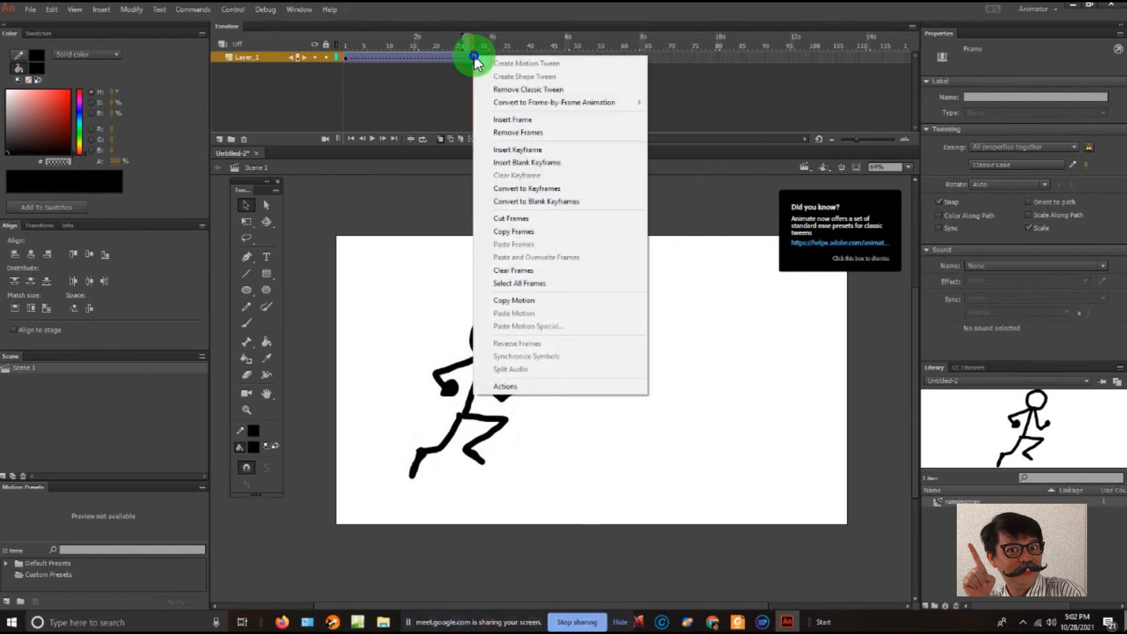
left_click(539, 151)
left_click_drag(473, 389, 735, 389)
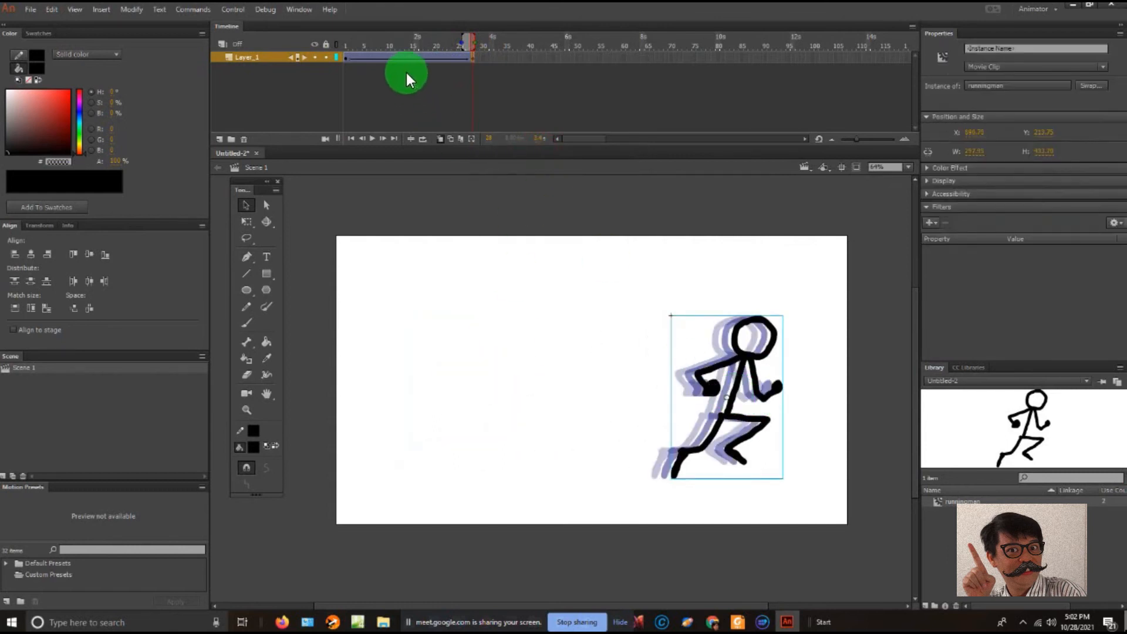
- Test the movie to preview the figure running across the stage, and return to frame 1 after closing it
key("ctrl+Return")
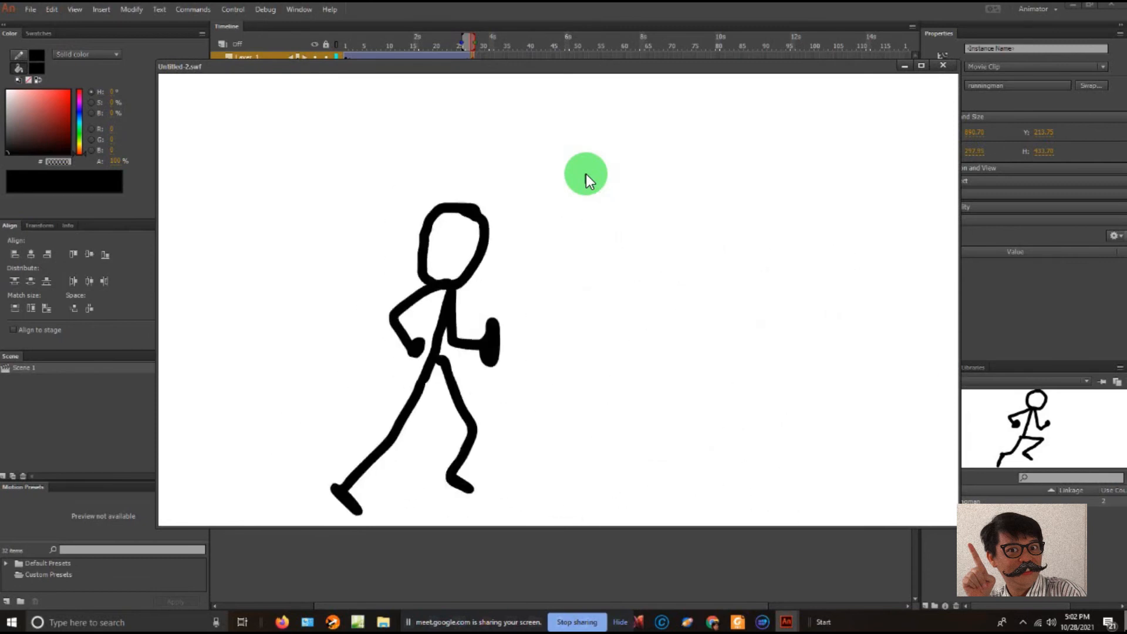
left_click(943, 65)
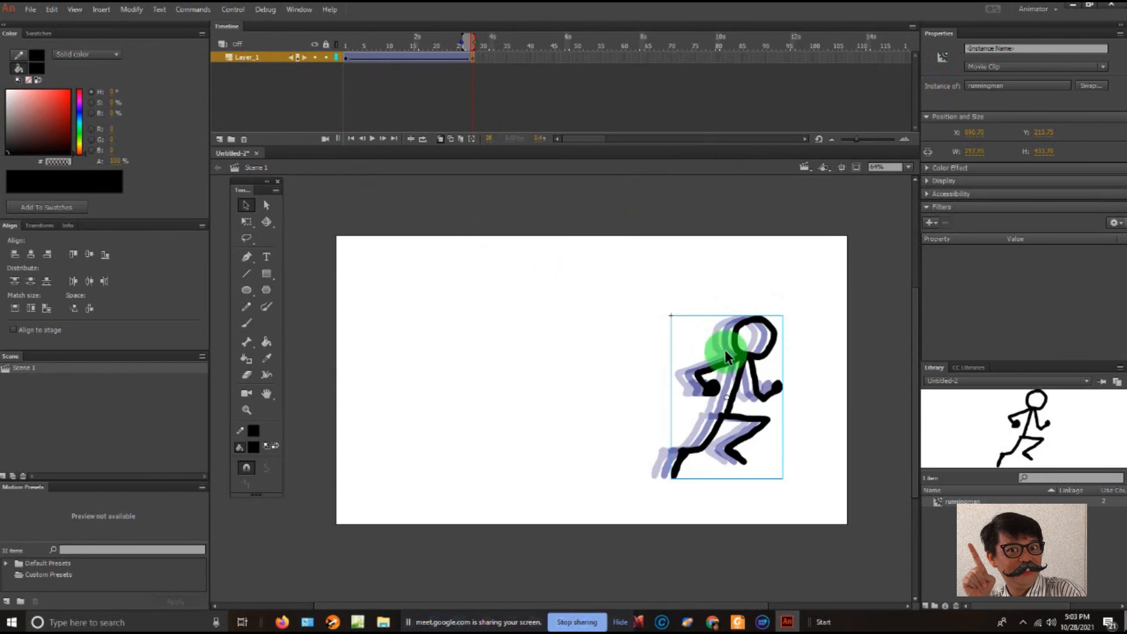
left_click(383, 94)
left_click_drag(402, 56, 339, 37)
left_click(517, 182)
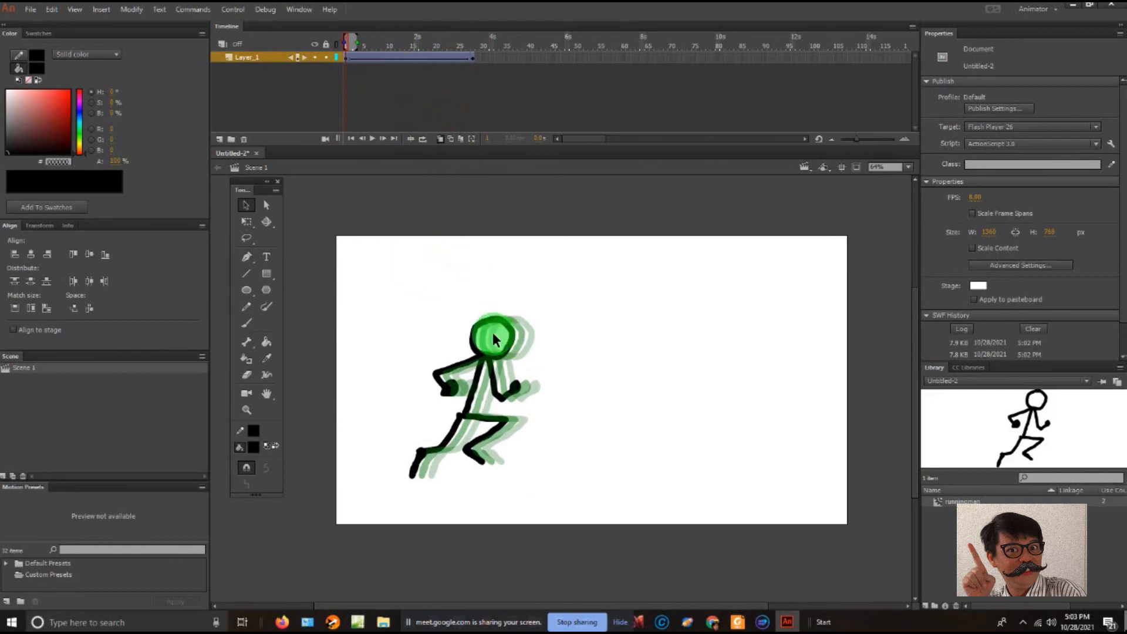
- Open the runningman clip for editing, turn off Onion Skin, and scrub through its poses from frame 1 to frame 7
double_click(485, 356)
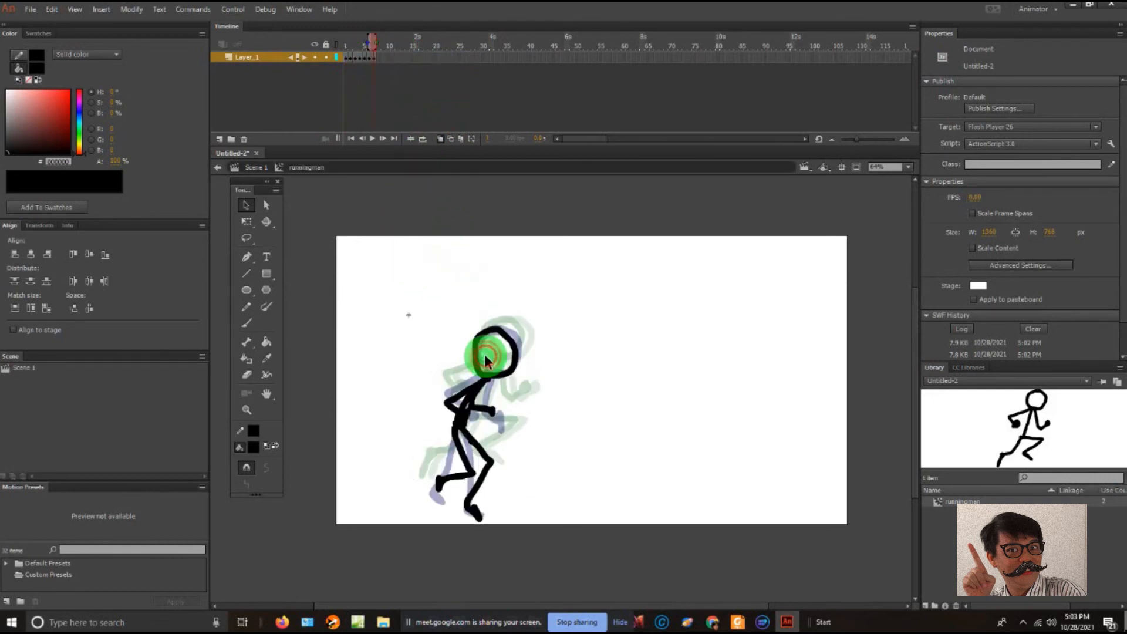
left_click(345, 57)
left_click(573, 278)
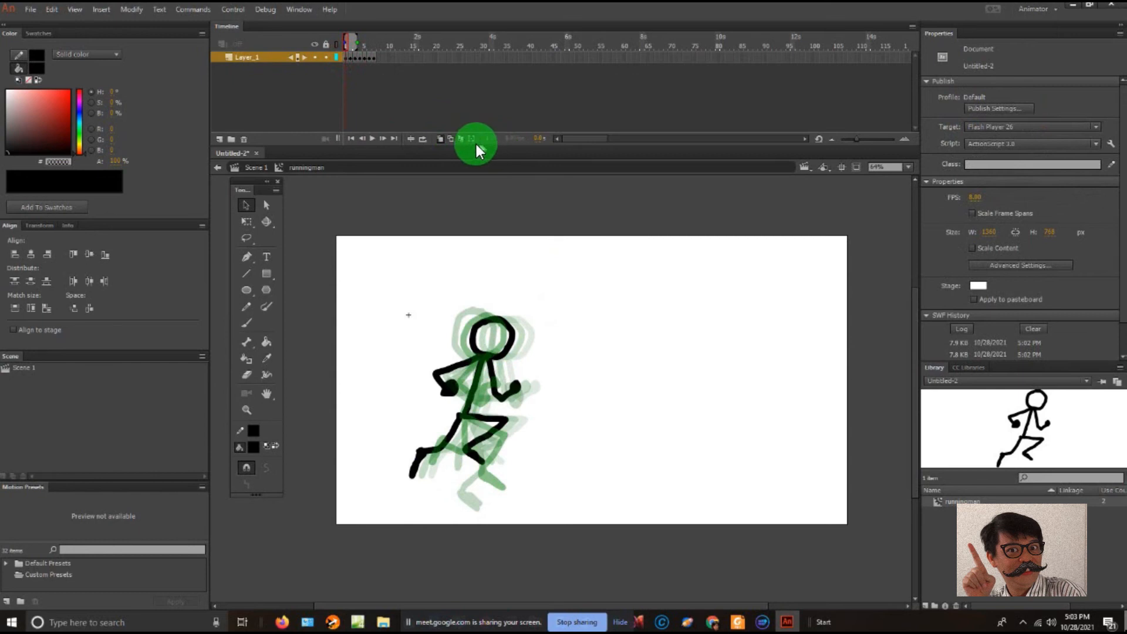
left_click(442, 140)
left_click(644, 307)
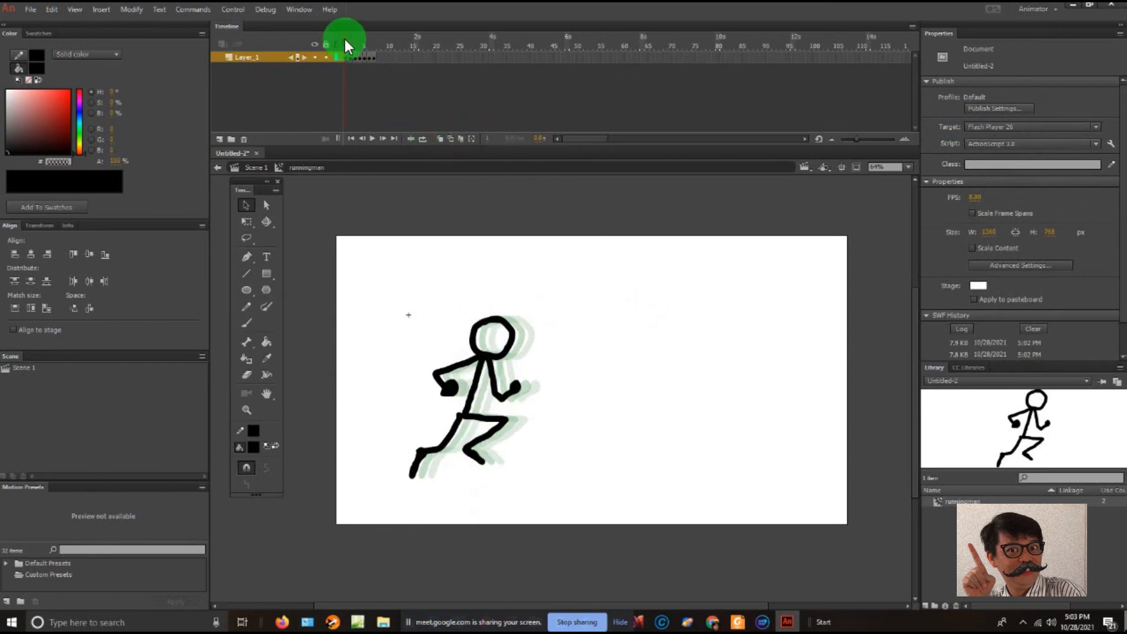
left_click_drag(349, 41, 378, 51)
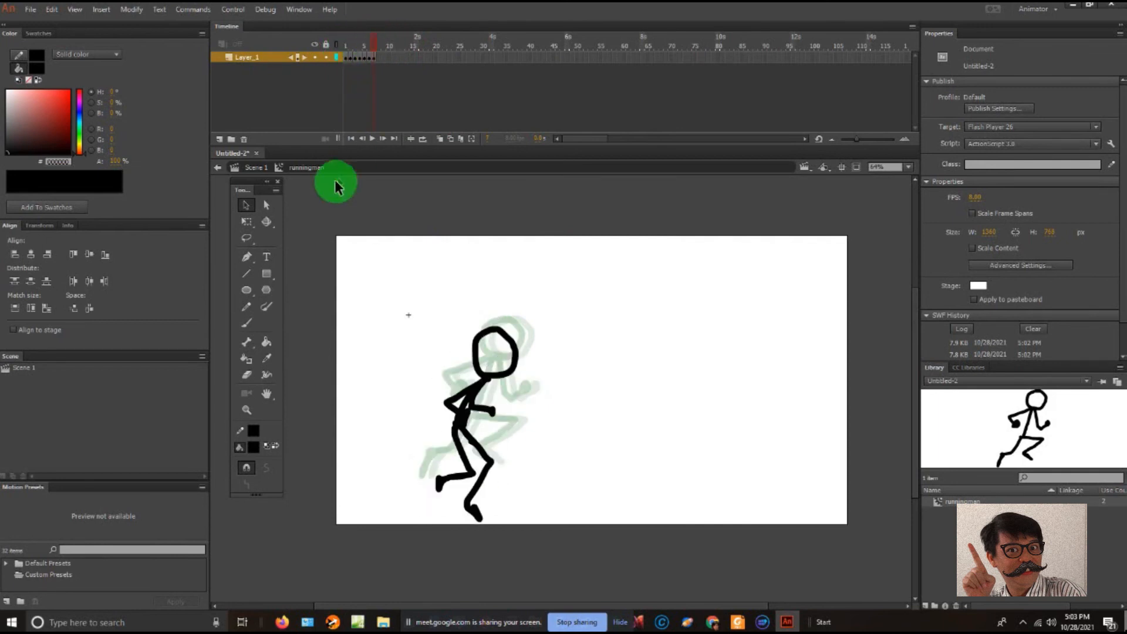
left_click(246, 323)
mouse_move(693, 323)
left_mouse_down()
mouse_move(760, 313)
mouse_move(692, 344)
mouse_move(702, 361)
mouse_move(693, 325)
mouse_move(665, 373)
mouse_move(687, 379)
mouse_move(736, 331)
mouse_move(734, 363)
left_mouse_up()
key("ctrl+z")
key("ctrl+z")
key("ctrl+z")
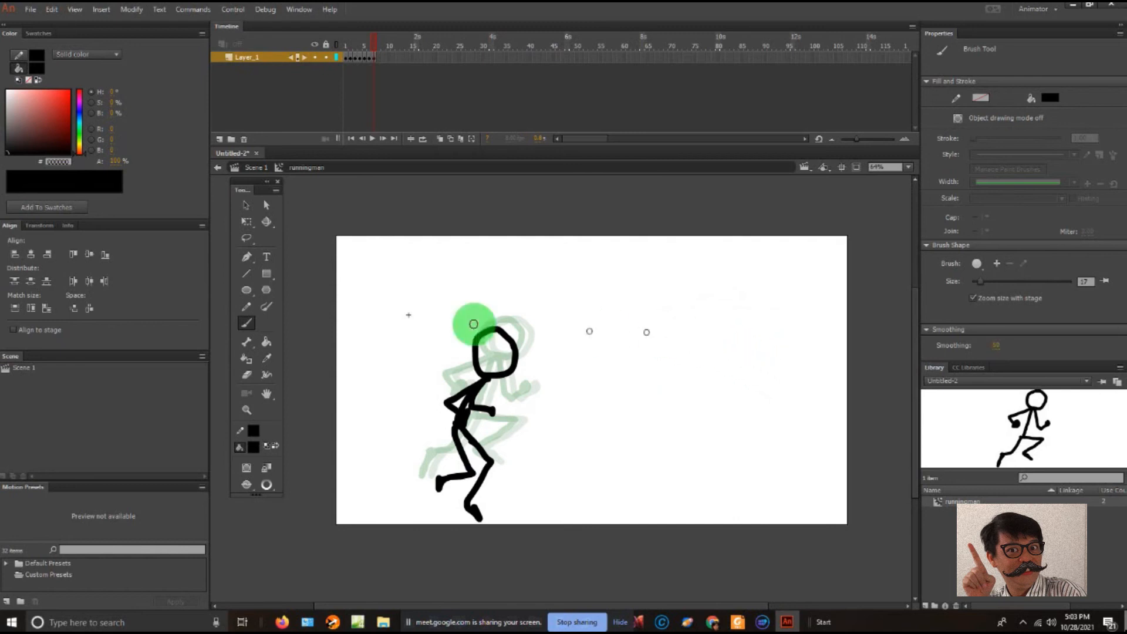
- Try a stroke with the Brush at size 3, undo it, and set the brush size to 11
left_click(247, 325)
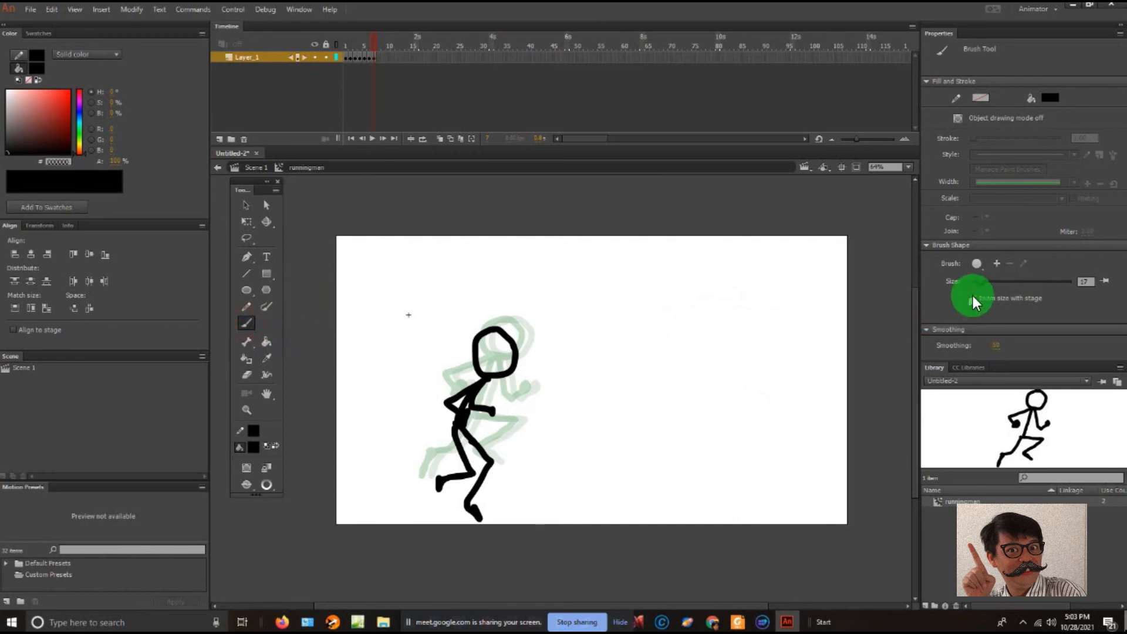
left_click_drag(978, 282, 972, 281)
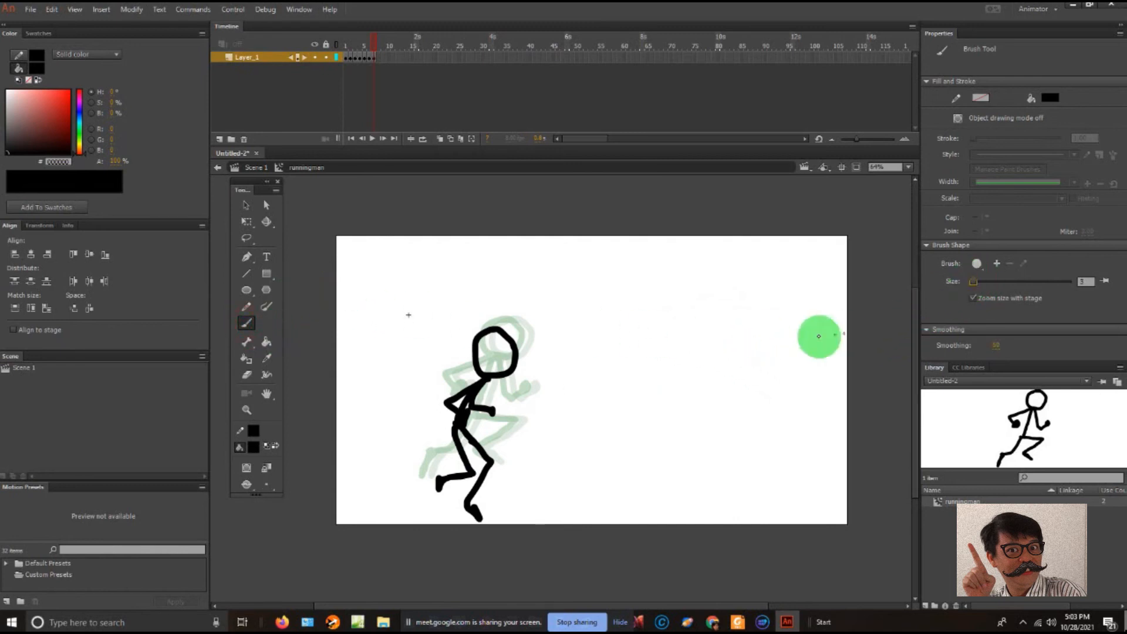
mouse_move(677, 339)
left_mouse_down()
mouse_move(726, 310)
mouse_move(700, 351)
mouse_move(712, 322)
mouse_move(757, 315)
mouse_move(694, 380)
mouse_move(751, 344)
left_mouse_up()
key("ctrl+z")
left_click(977, 282)
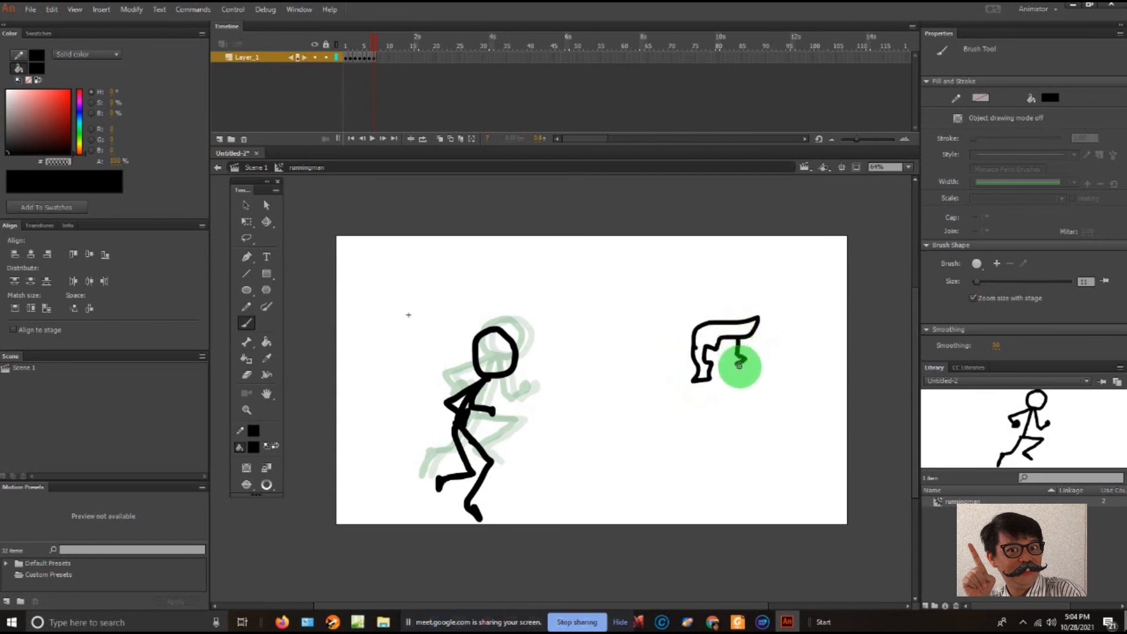
- Brush a cartoon head in profile on the empty right side of frame 7, with swept-forward hair, nose, mouth and slanted eye
mouse_move(726, 367)
left_mouse_down()
mouse_move(742, 370)
mouse_move(713, 372)
mouse_move(731, 350)
left_mouse_up()
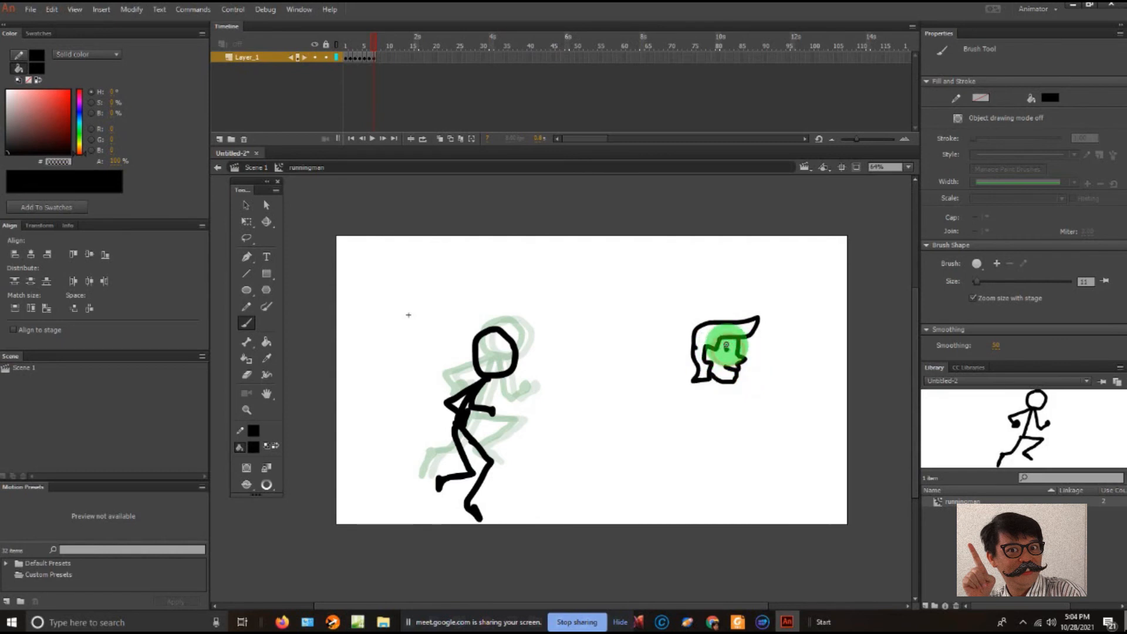
left_click_drag(727, 344, 733, 349)
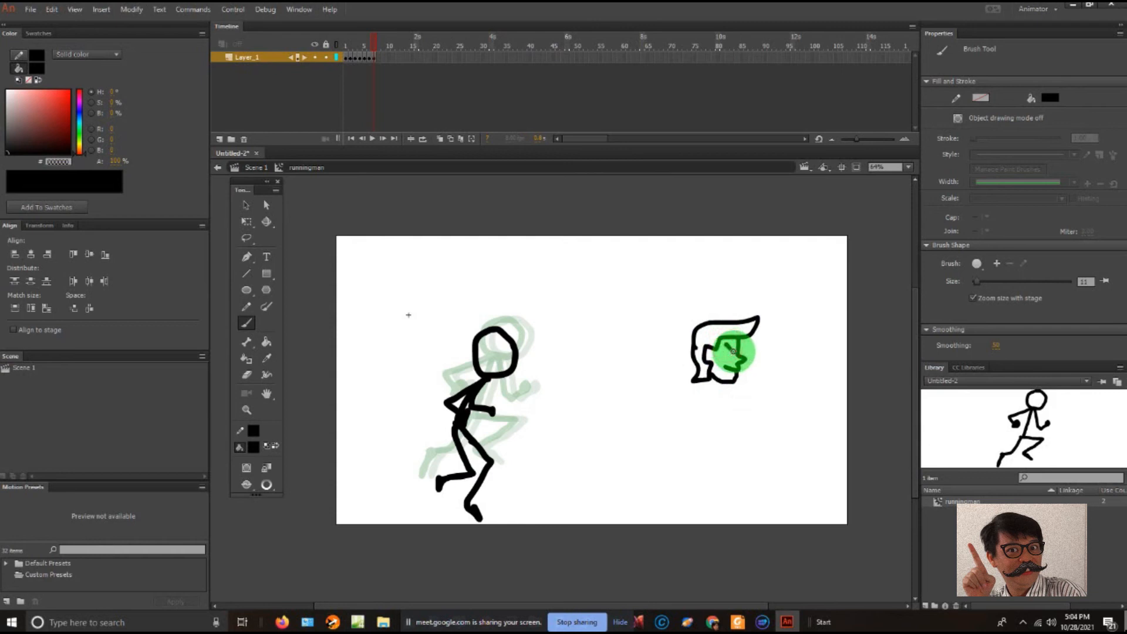
mouse_move(730, 352)
left_mouse_down()
mouse_move(744, 391)
mouse_move(745, 355)
mouse_move(707, 352)
left_mouse_up()
- Choose a green fill and colour the head's hair with the Paint Bucket, undoing fills that recolour the black outline
left_click(246, 288)
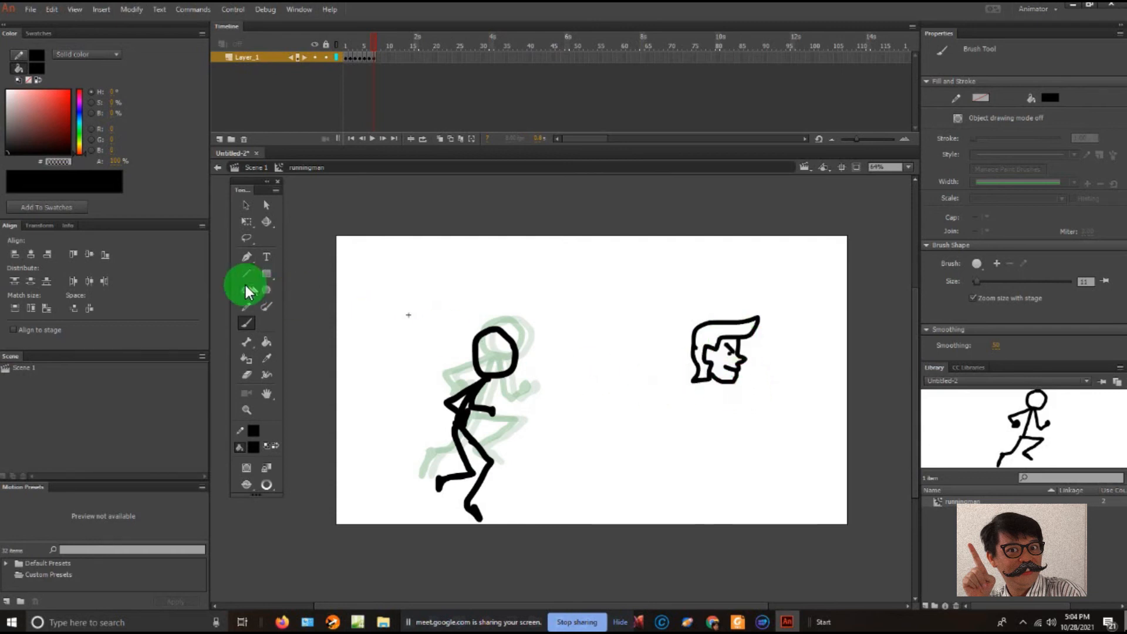
left_click(266, 341)
left_click(83, 143)
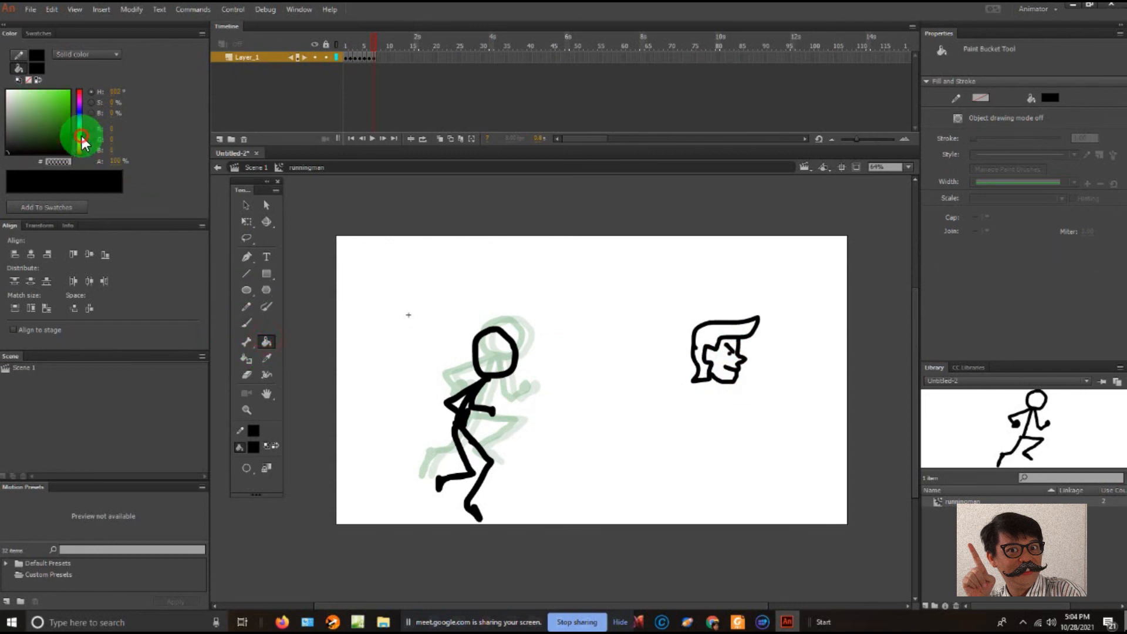
left_click(63, 104)
left_click(629, 370)
left_click(698, 334)
left_click(697, 329)
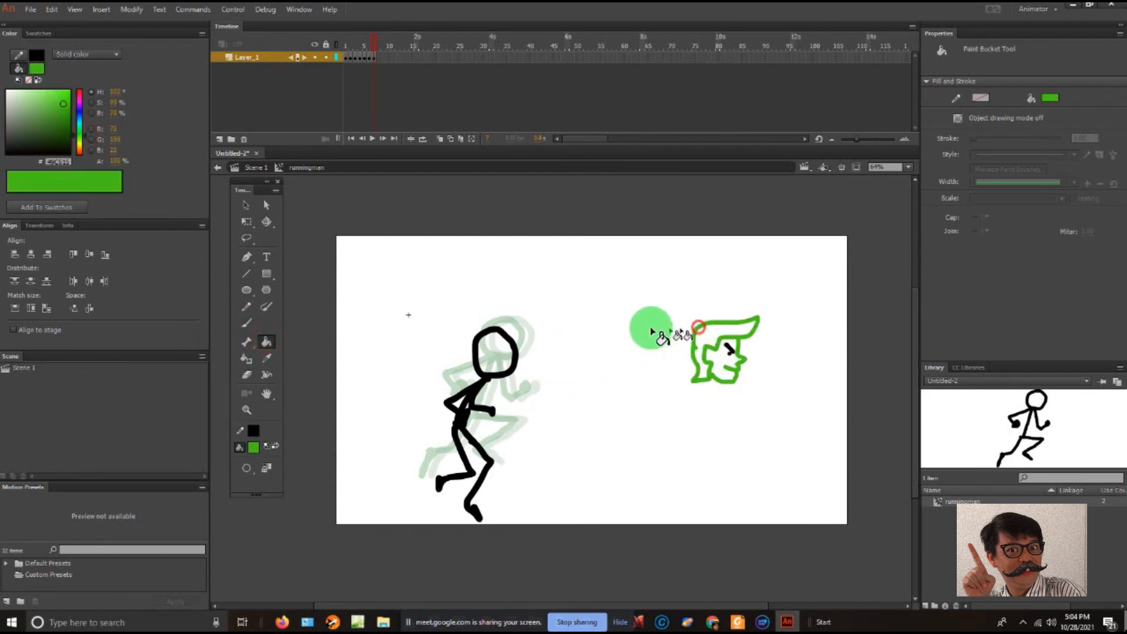
key("ctrl+z")
left_click(705, 324)
key("ctrl+z")
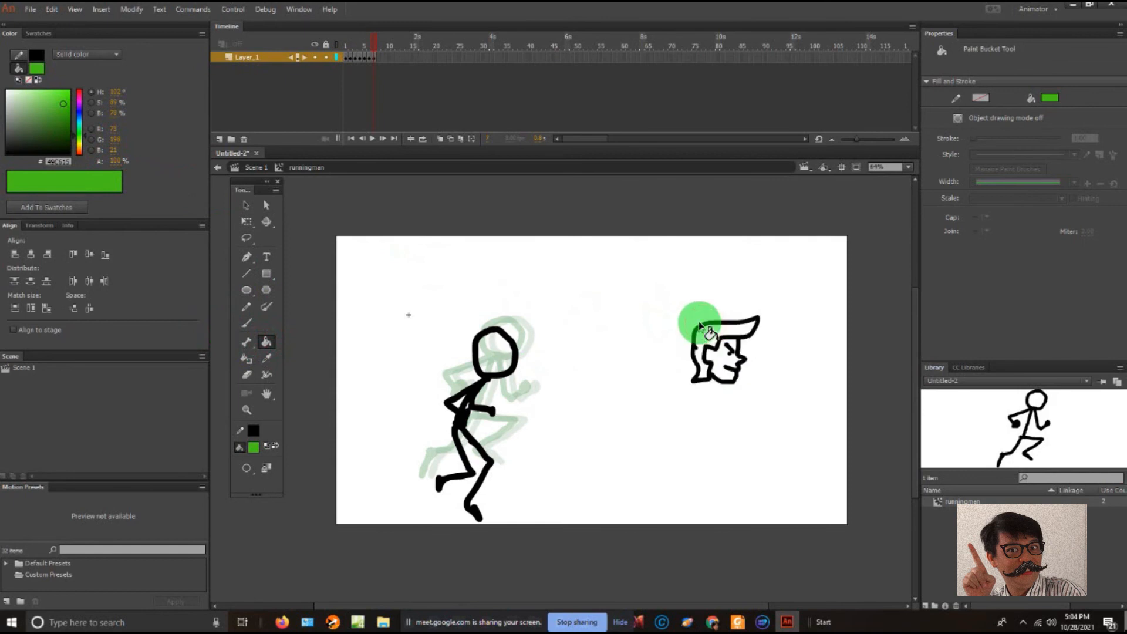
left_click(701, 325)
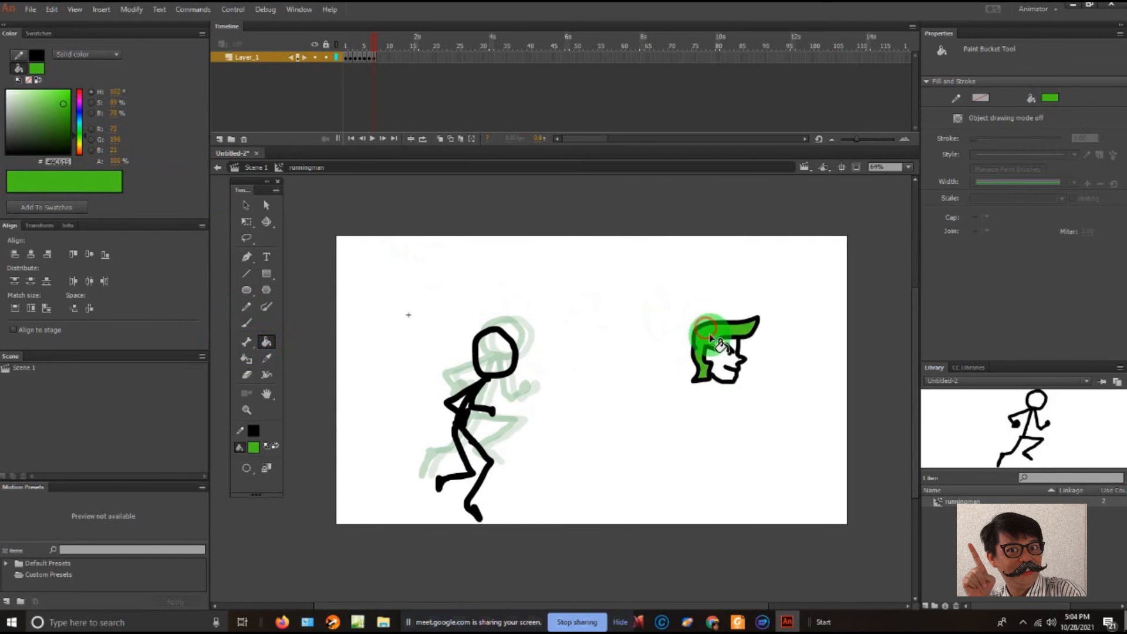
- Mix a light orange skin tone and fill the head's face with the Paint Bucket
left_click(79, 144)
left_click_drag(49, 122, 36, 84)
left_click(80, 148)
left_click(34, 97)
left_click(717, 359)
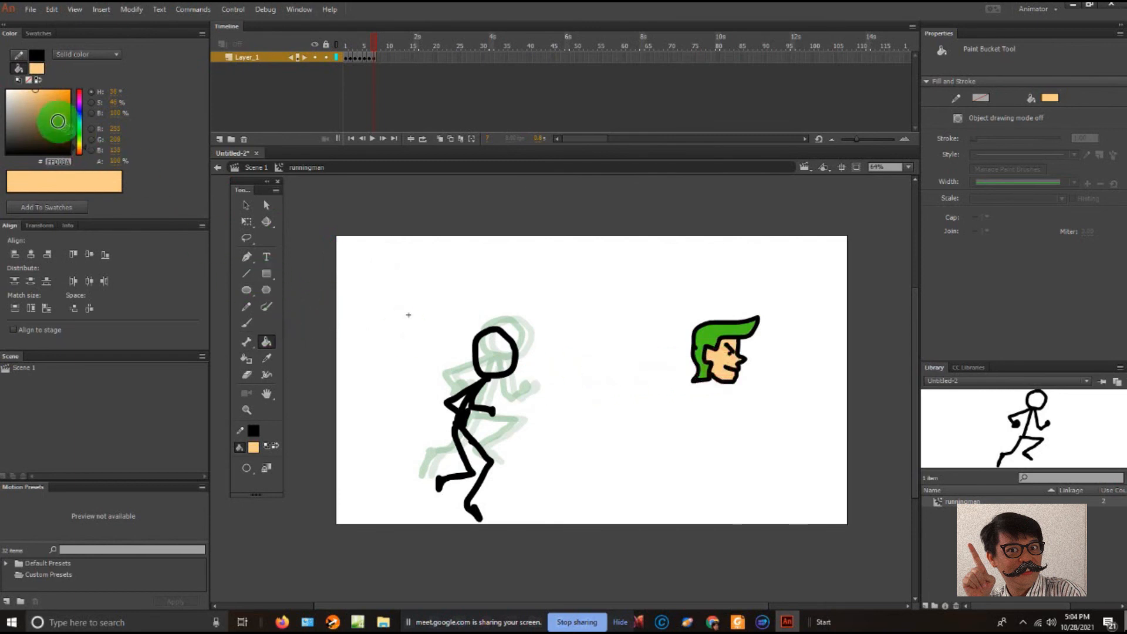
- Mix a paler skin tone and refill the head's face with the Paint Bucket
left_click_drag(47, 110, 24, 94)
left_click(717, 361)
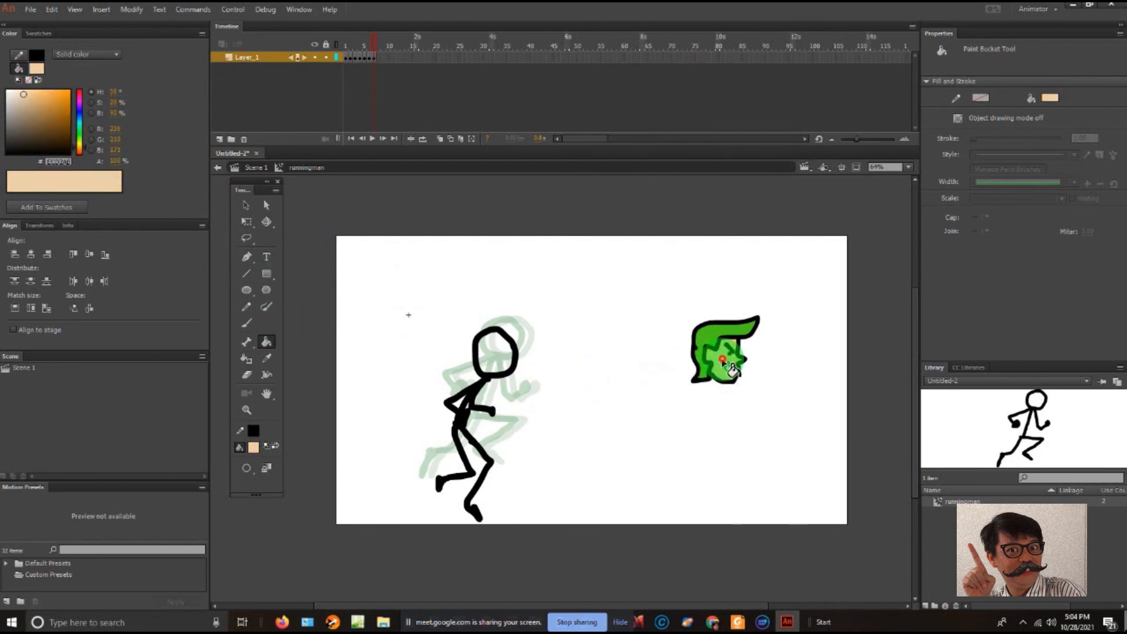
left_click_drag(31, 109, 24, 83)
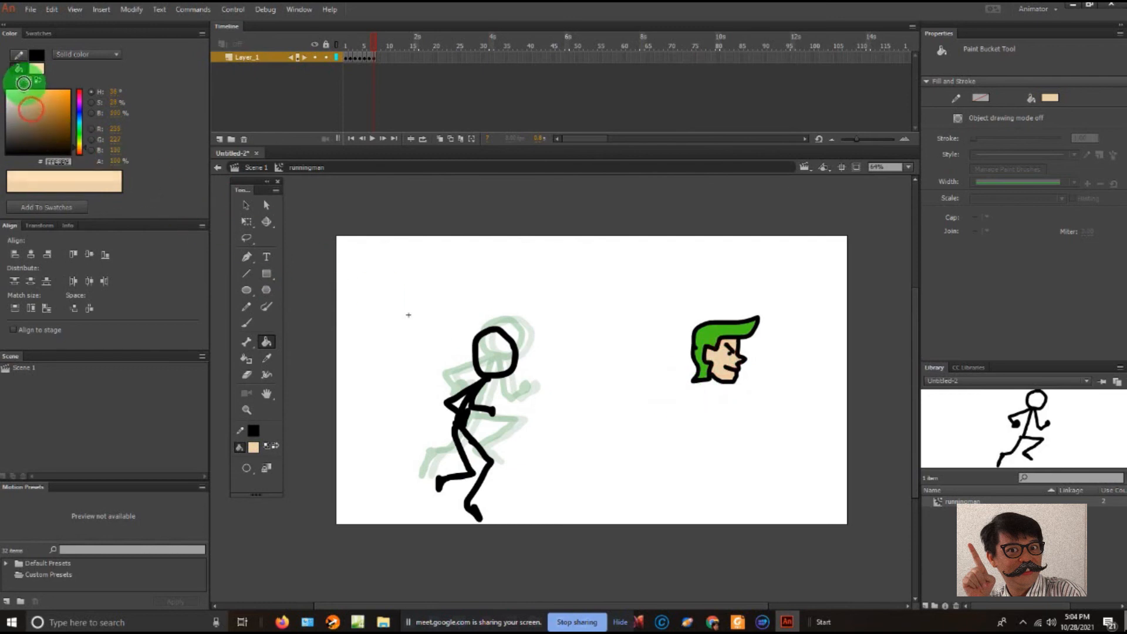
left_click(720, 361)
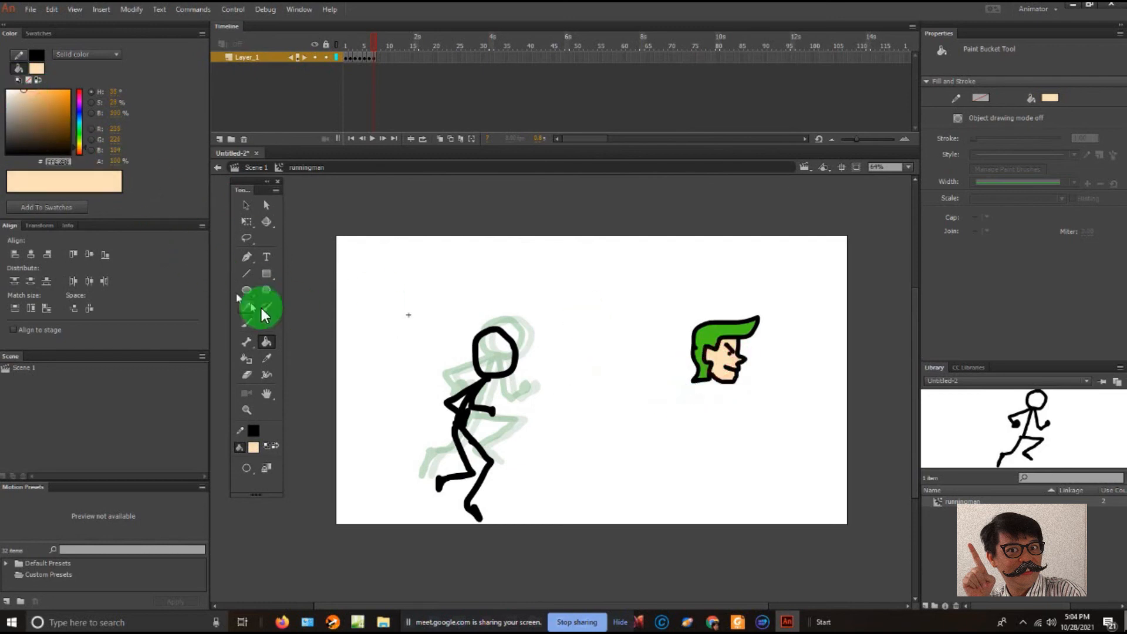
- Try Brush strokes in the pale skin colour on the face and beside the head, and undo them
left_click(246, 409)
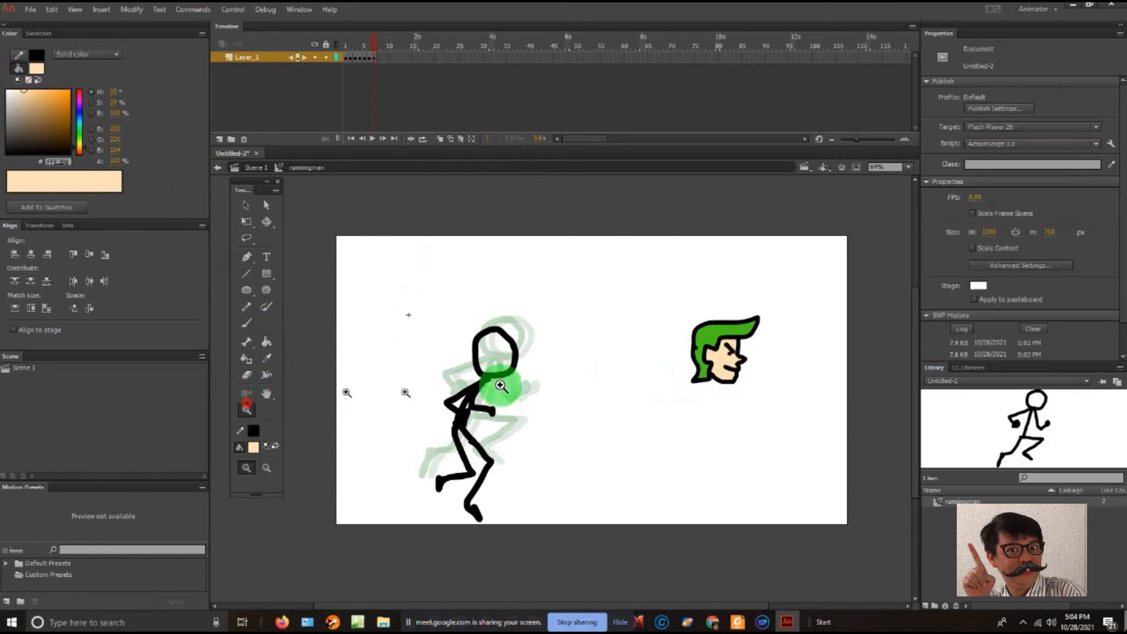
left_click(724, 365)
left_click(582, 366)
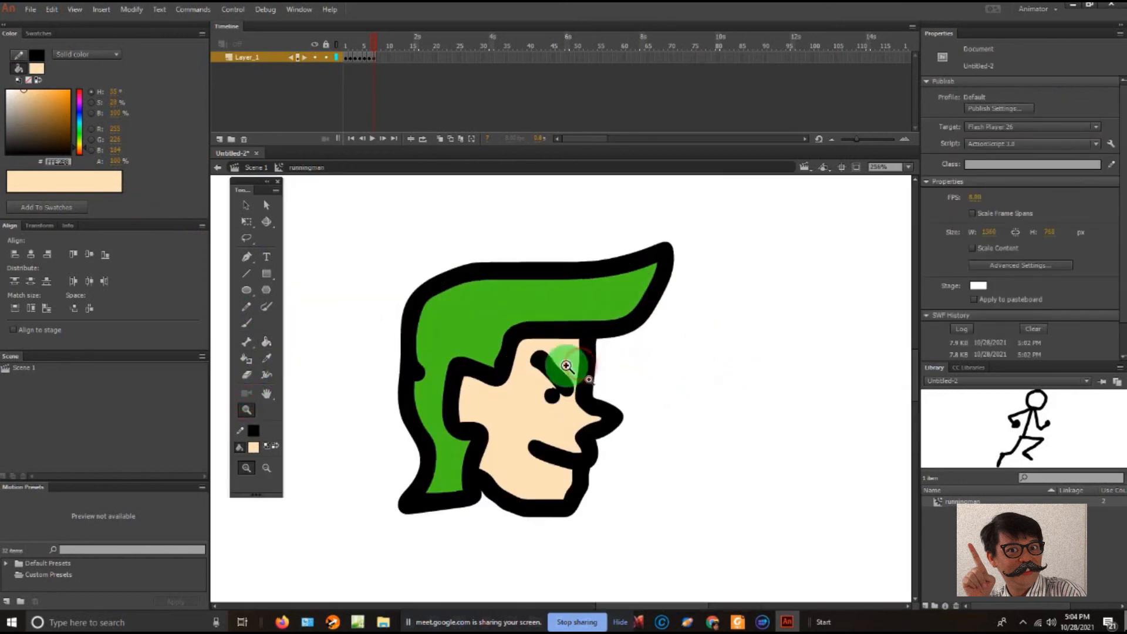
left_click(246, 205)
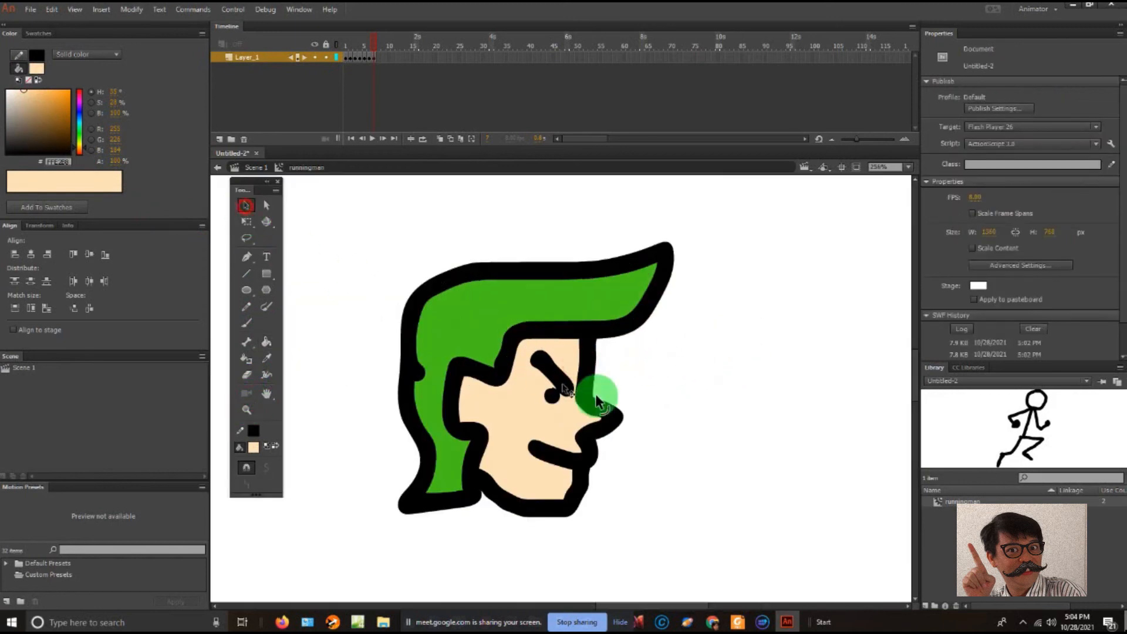
left_click(638, 396)
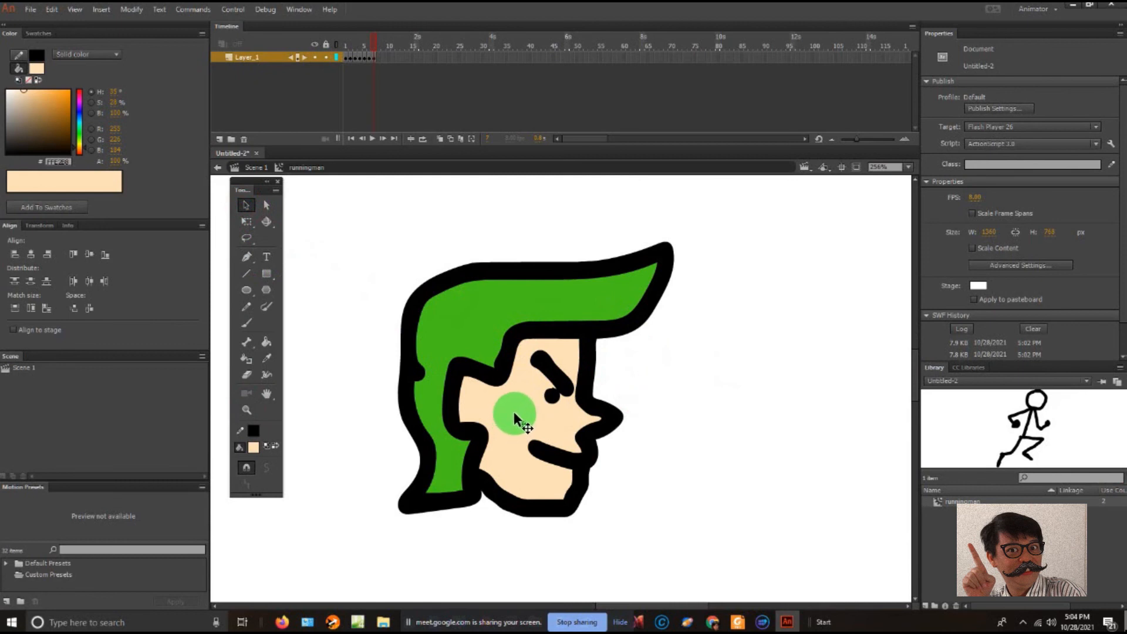
left_click(248, 323)
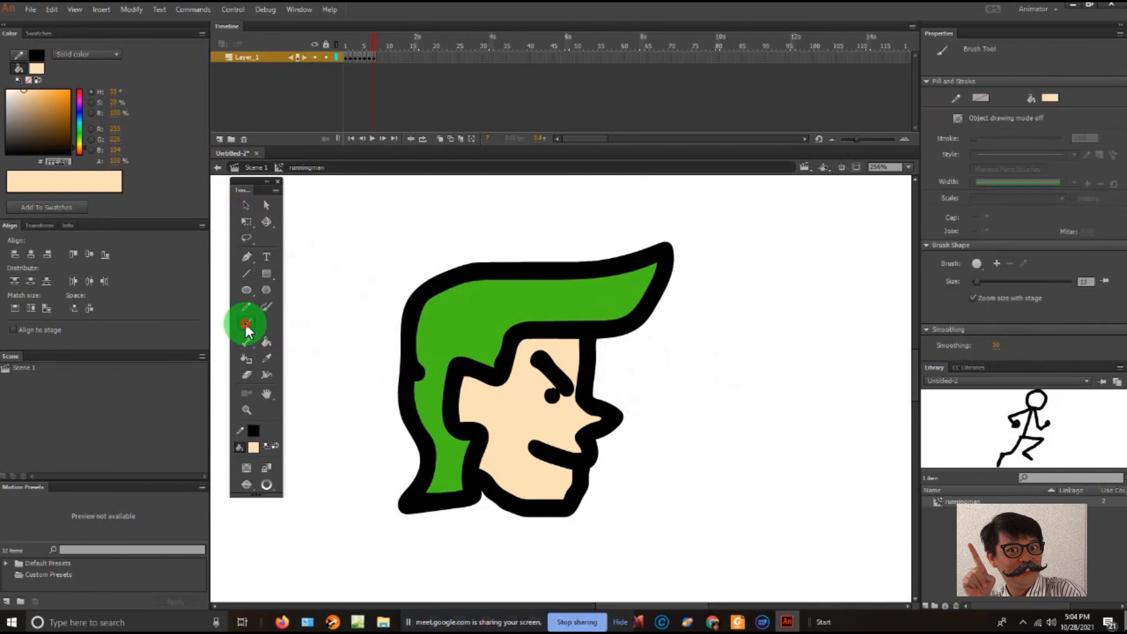
left_click(517, 408)
mouse_move(670, 378)
left_mouse_down()
mouse_move(691, 352)
mouse_move(741, 379)
left_mouse_up()
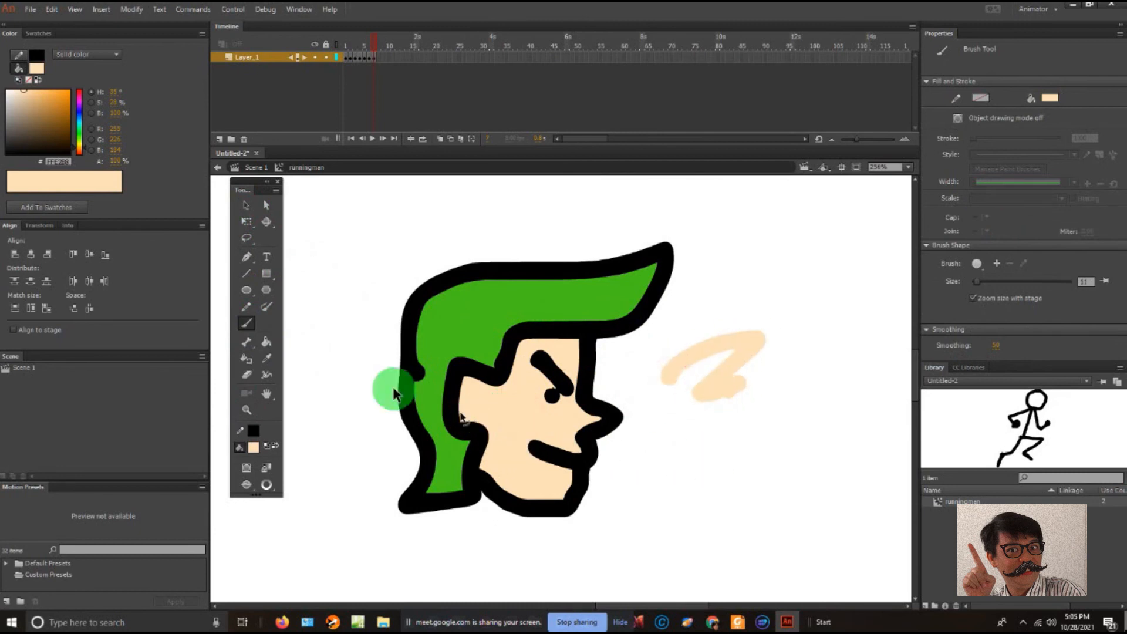
key("ctrl+z")
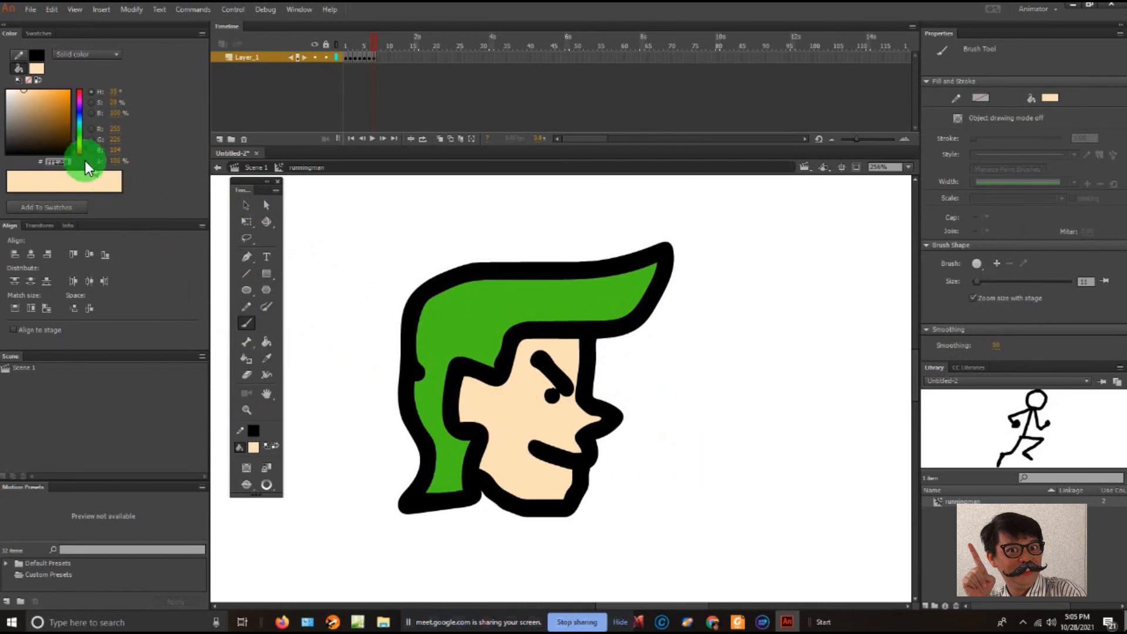
- Mix a darker tan fill colour and set the Brush mode to Paint Selection
left_click_drag(30, 109, 28, 104)
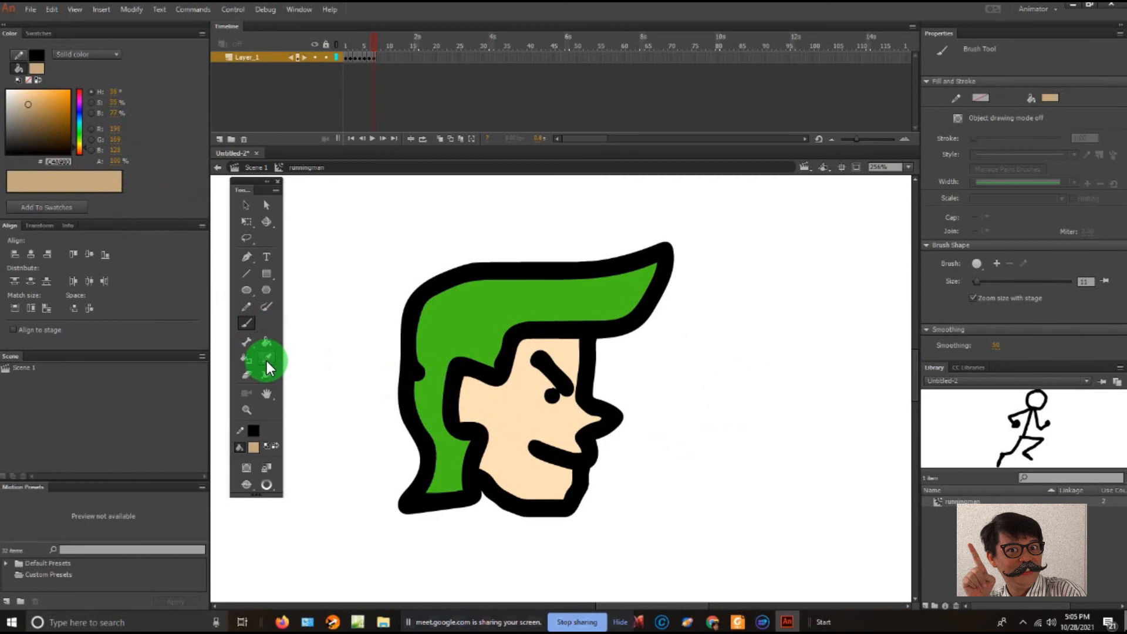
left_click(248, 484)
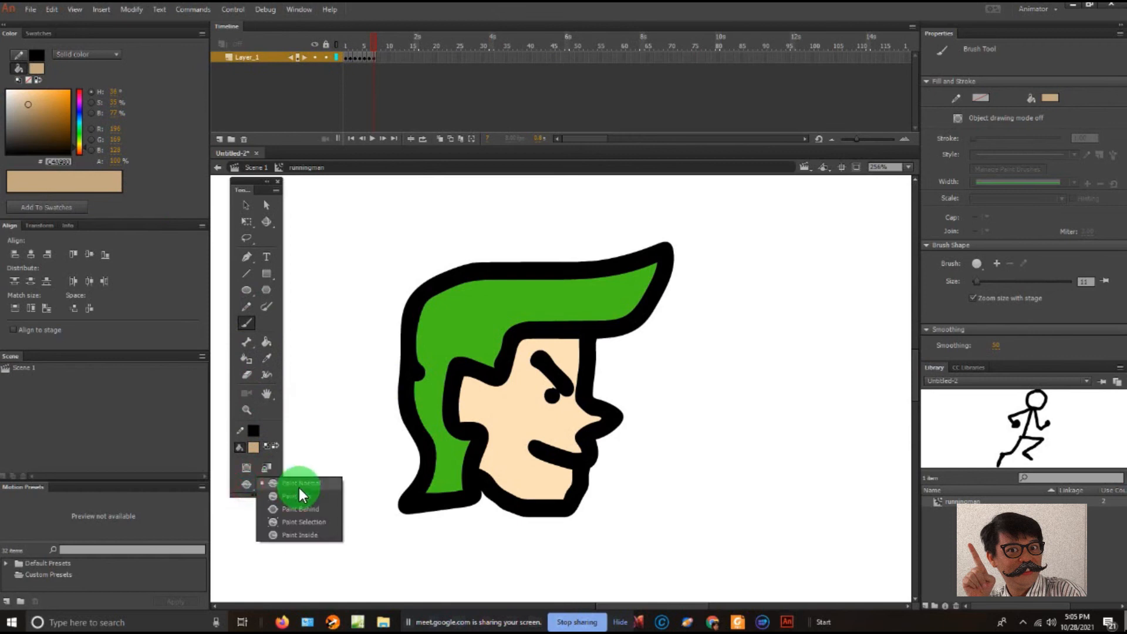
left_click(302, 521)
- Select the face's skin fill and brush tan shading along the hairline, ear, jaw and under the nose, then deselect it
left_click(242, 209)
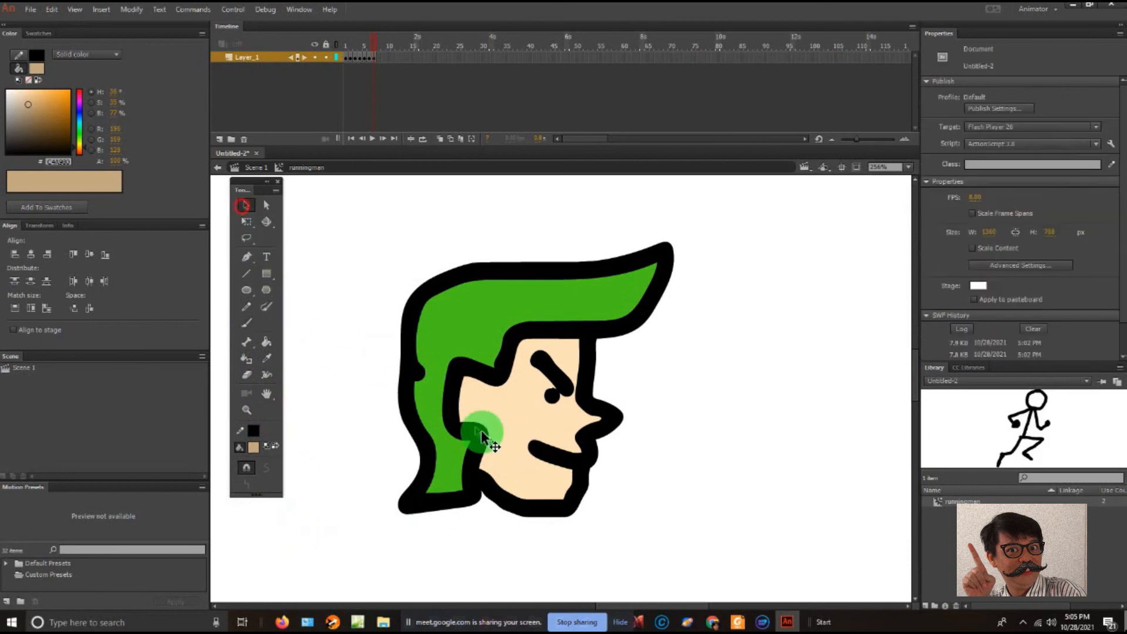
left_click(511, 420)
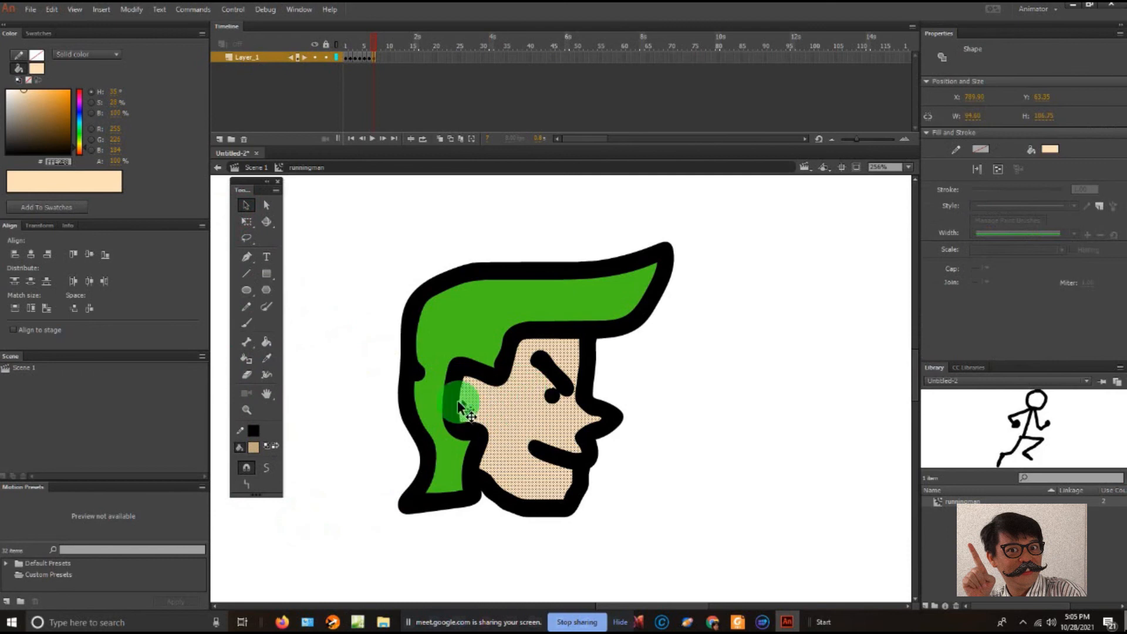
left_click(248, 323)
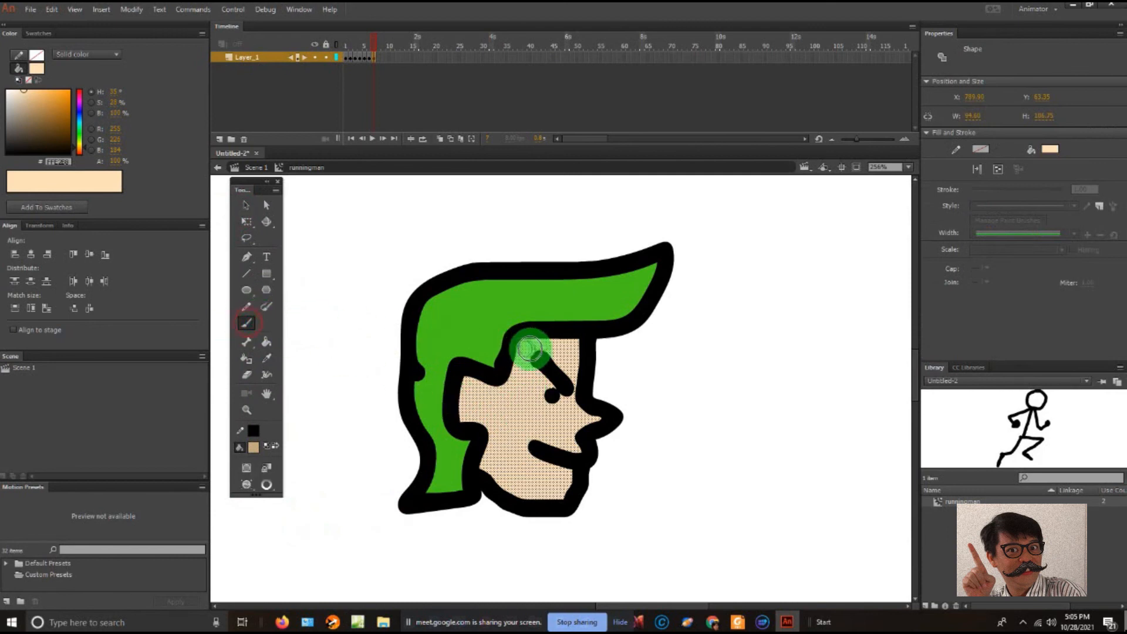
mouse_move(541, 335)
left_mouse_down()
mouse_move(499, 438)
mouse_move(508, 505)
mouse_move(485, 438)
mouse_move(530, 339)
mouse_move(510, 376)
mouse_move(466, 394)
mouse_move(460, 411)
mouse_move(472, 413)
mouse_move(444, 437)
mouse_move(467, 435)
left_mouse_up()
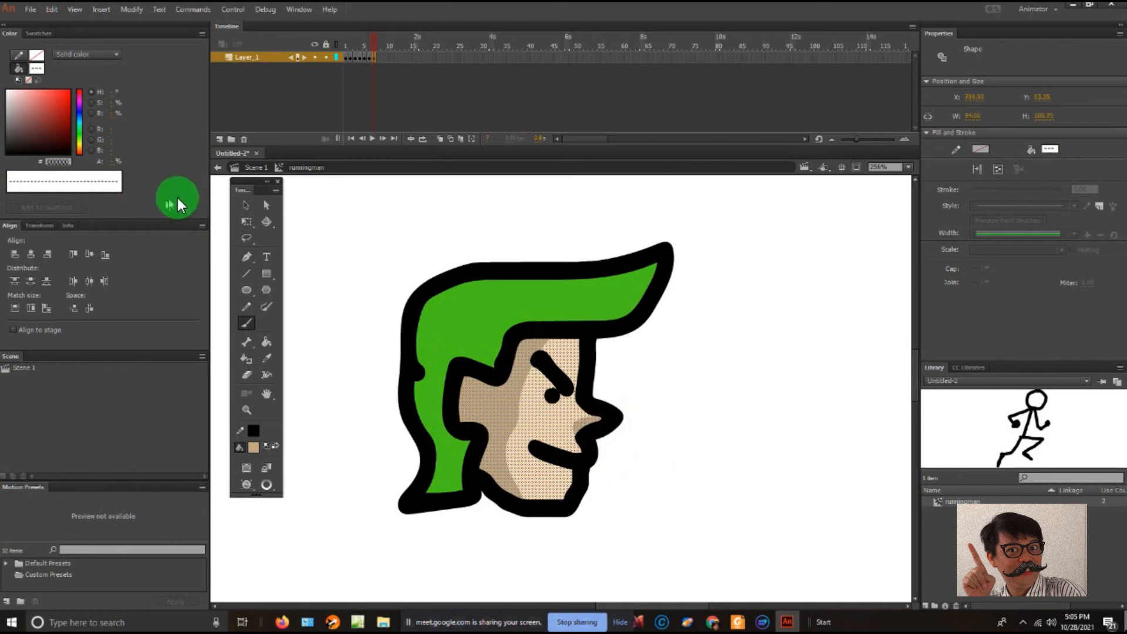
left_click(407, 256)
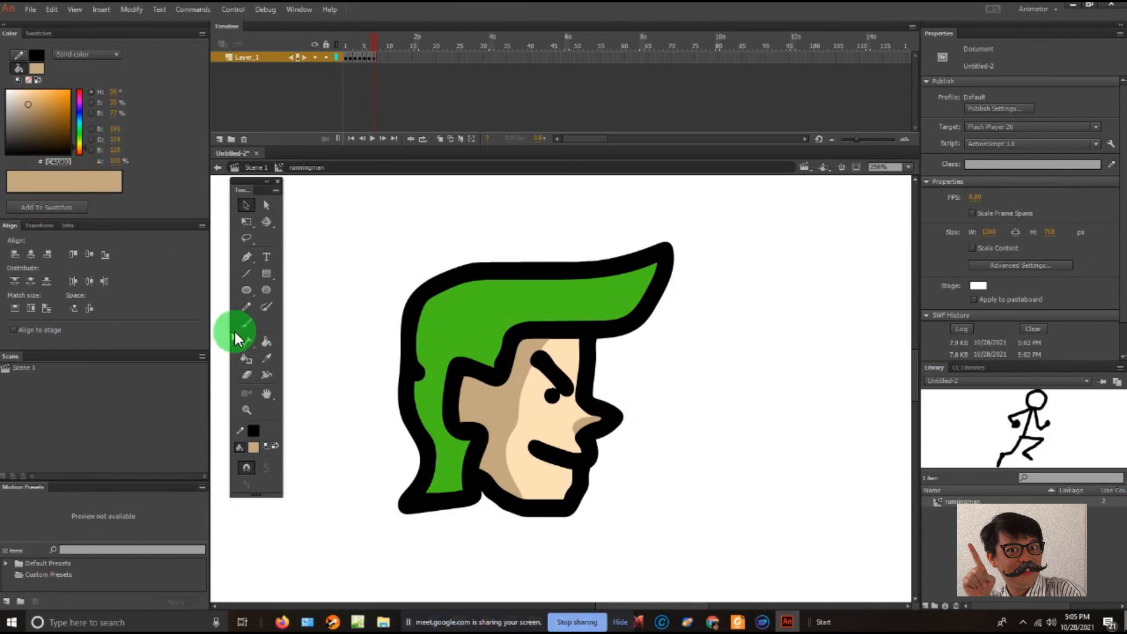
- Sample the hair's green, darken the fill colour, and set the Brush to Paint Selection mode
left_click(270, 358)
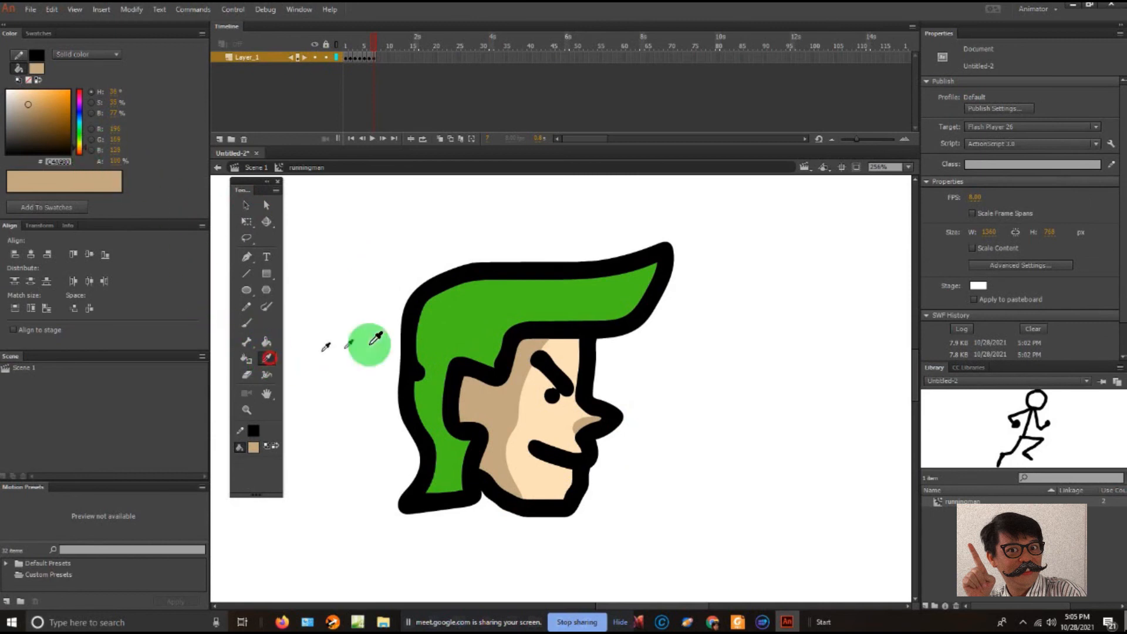
left_click(449, 332)
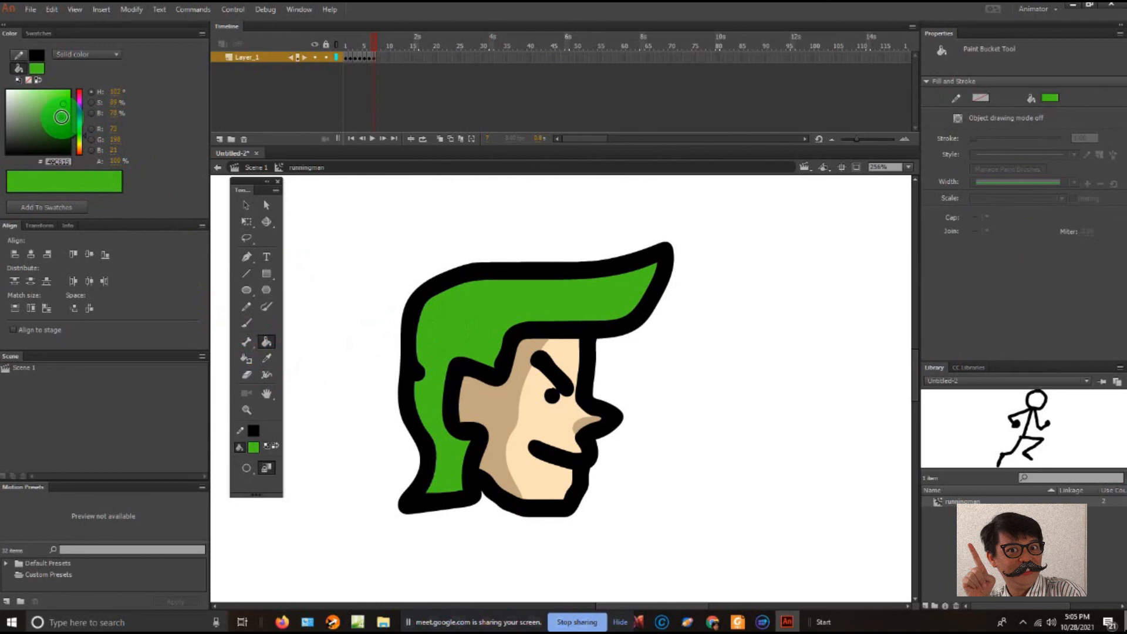
left_click(62, 117)
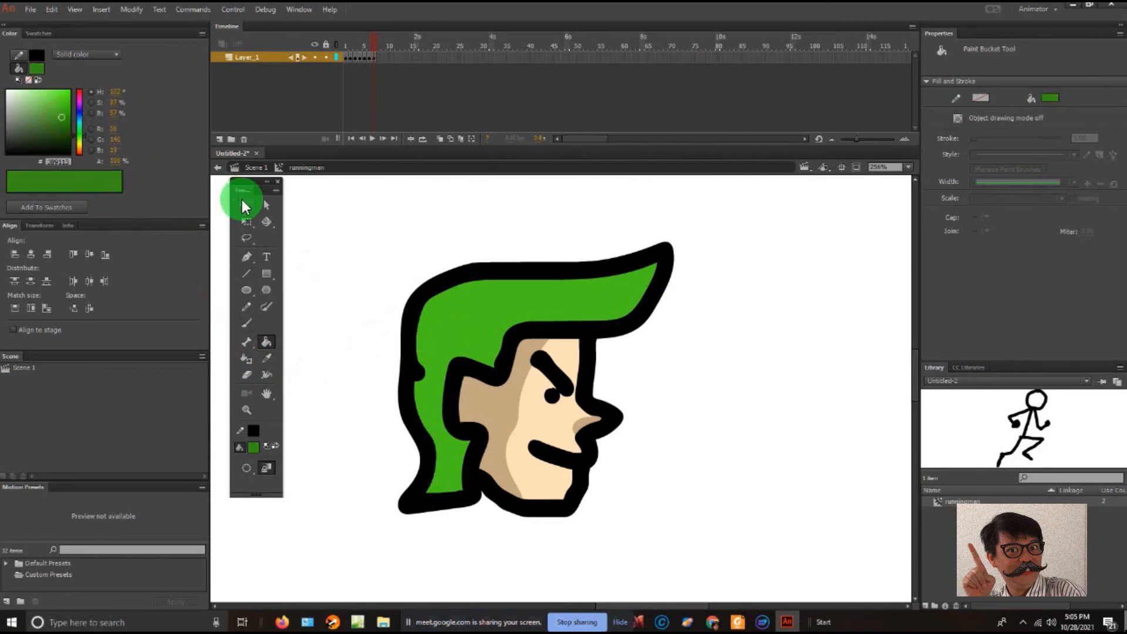
left_click(245, 206)
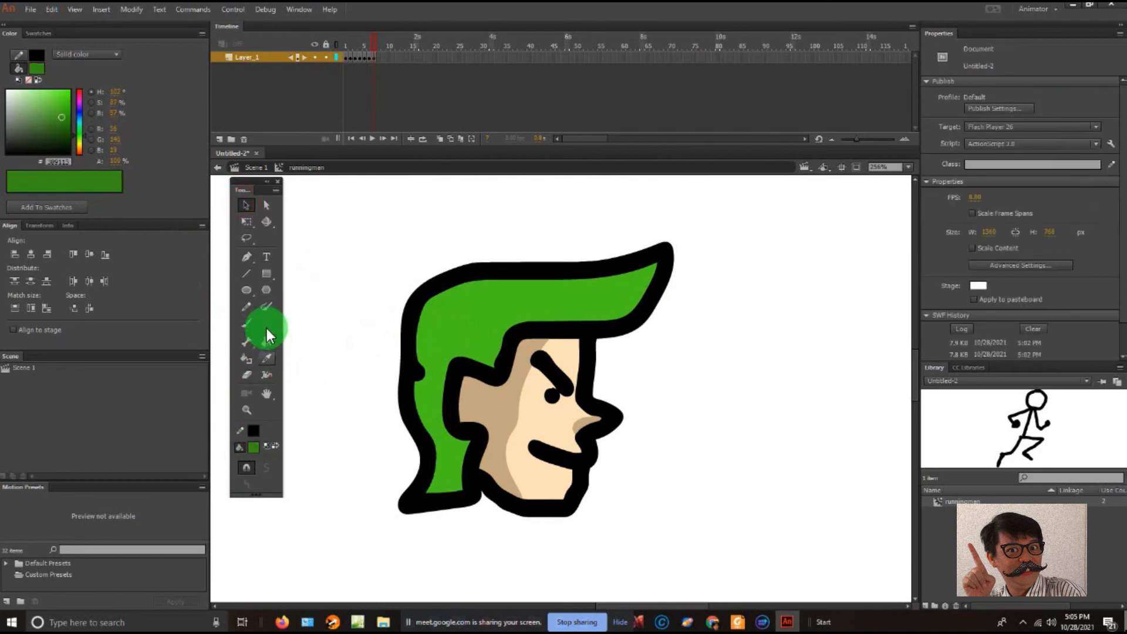
left_click(243, 324)
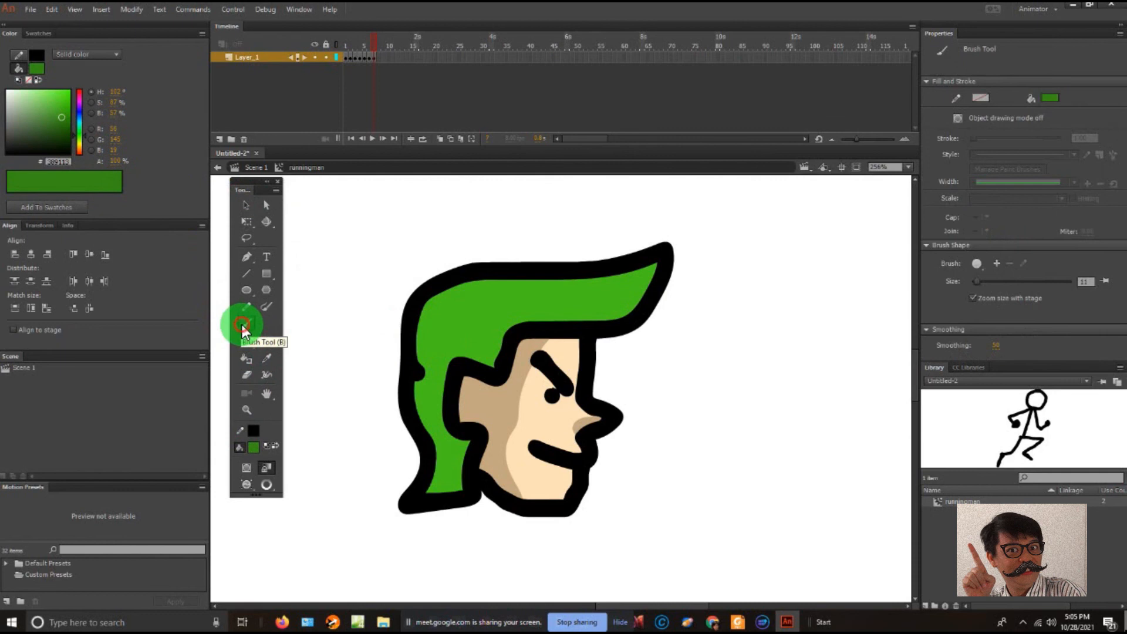
left_click(247, 486)
left_click(293, 521)
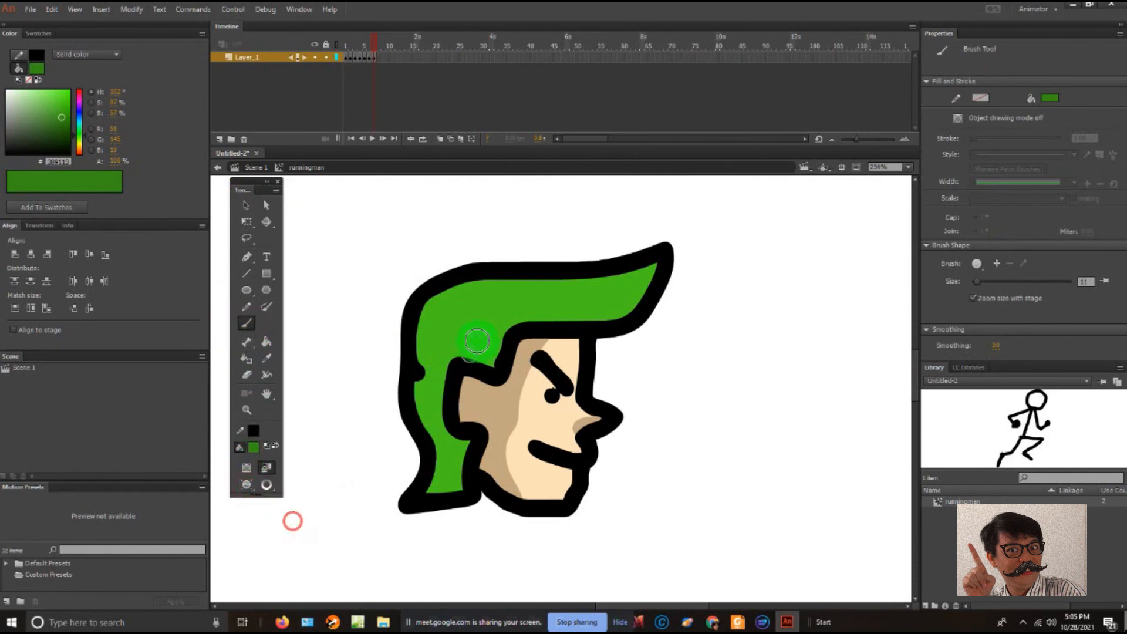
- Select the hair fill and brush it dark green, leaving a jagged lighter highlight at the back, then deselect it
left_click(243, 208)
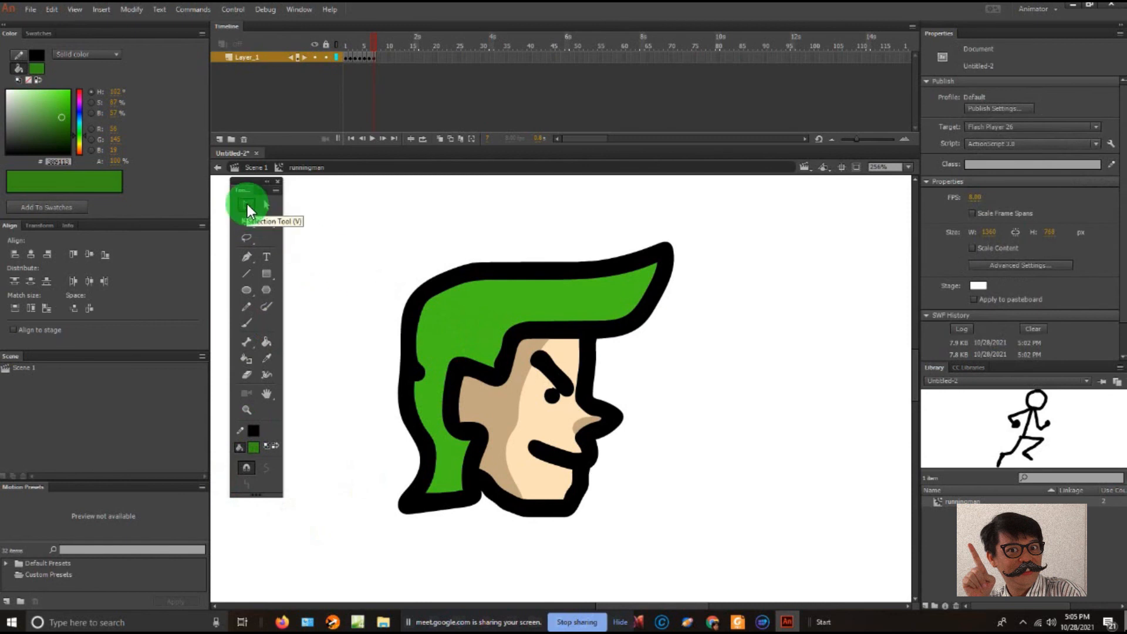
left_click(449, 327)
left_click(252, 290)
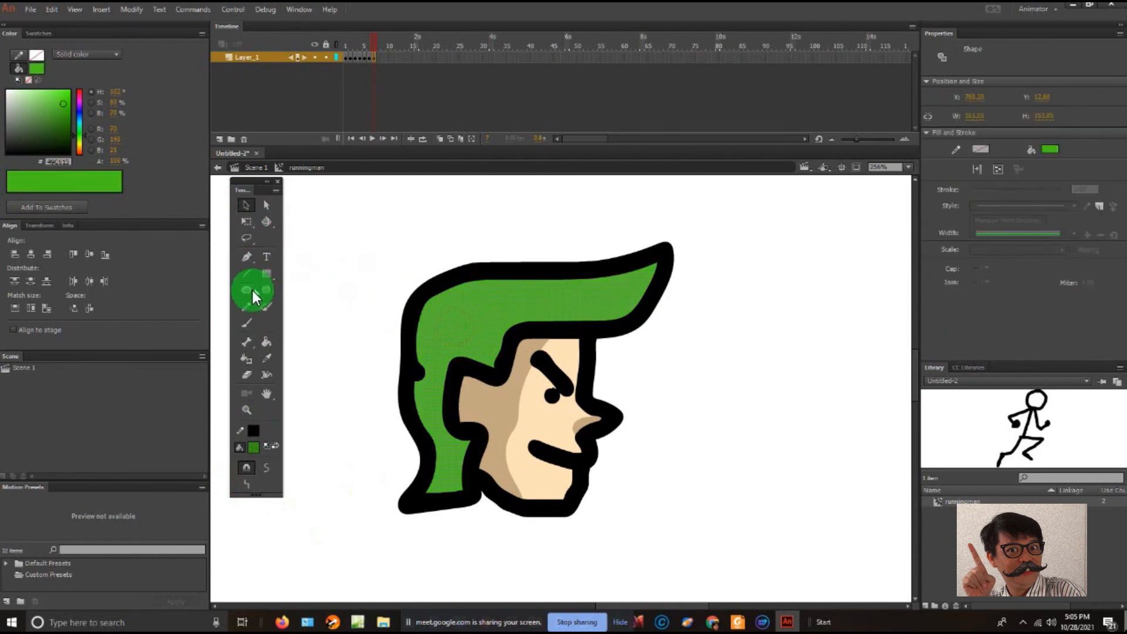
left_click(247, 322)
mouse_move(529, 327)
left_mouse_down()
mouse_move(634, 262)
mouse_move(649, 270)
left_mouse_up()
mouse_move(569, 319)
left_mouse_down()
mouse_move(511, 324)
mouse_move(607, 326)
mouse_move(520, 326)
mouse_move(490, 361)
mouse_move(496, 318)
mouse_move(452, 334)
mouse_move(450, 307)
mouse_move(407, 345)
mouse_move(442, 286)
mouse_move(436, 309)
mouse_move(463, 309)
mouse_move(476, 284)
mouse_move(484, 293)
mouse_move(575, 283)
mouse_move(501, 283)
mouse_move(528, 277)
mouse_move(569, 295)
mouse_move(500, 312)
mouse_move(583, 286)
mouse_move(602, 297)
mouse_move(629, 286)
left_mouse_up()
mouse_move(409, 377)
left_mouse_down()
mouse_move(445, 381)
mouse_move(479, 348)
mouse_move(458, 372)
mouse_move(475, 402)
mouse_move(426, 374)
mouse_move(436, 389)
mouse_move(424, 402)
mouse_move(445, 406)
mouse_move(447, 450)
mouse_move(466, 461)
mouse_move(453, 499)
mouse_move(443, 472)
mouse_move(457, 505)
left_mouse_up()
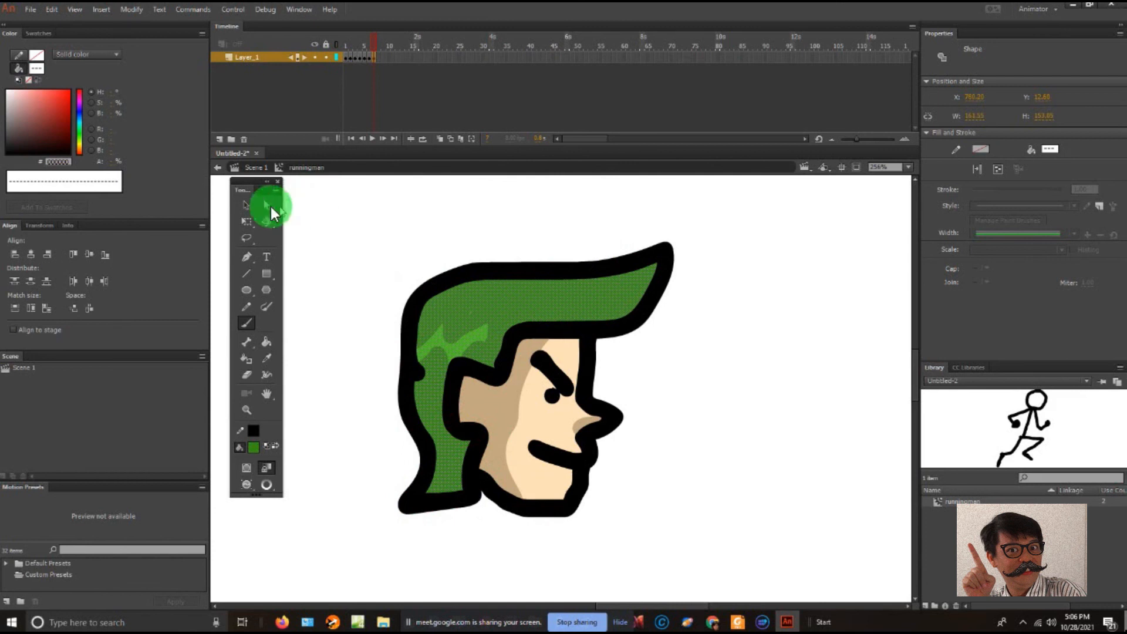
left_click(252, 210)
left_click(442, 237)
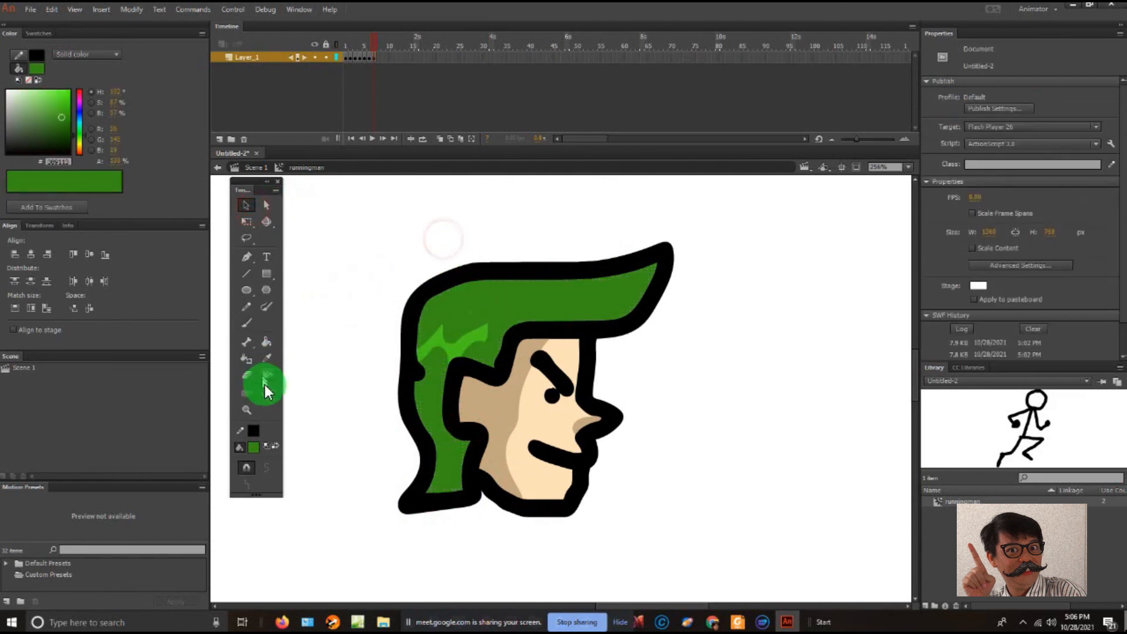
- Select the whole coloured head and convert it to a Graphic symbol named "hero's face"
left_click(247, 410)
left_click(500, 361, "alt")
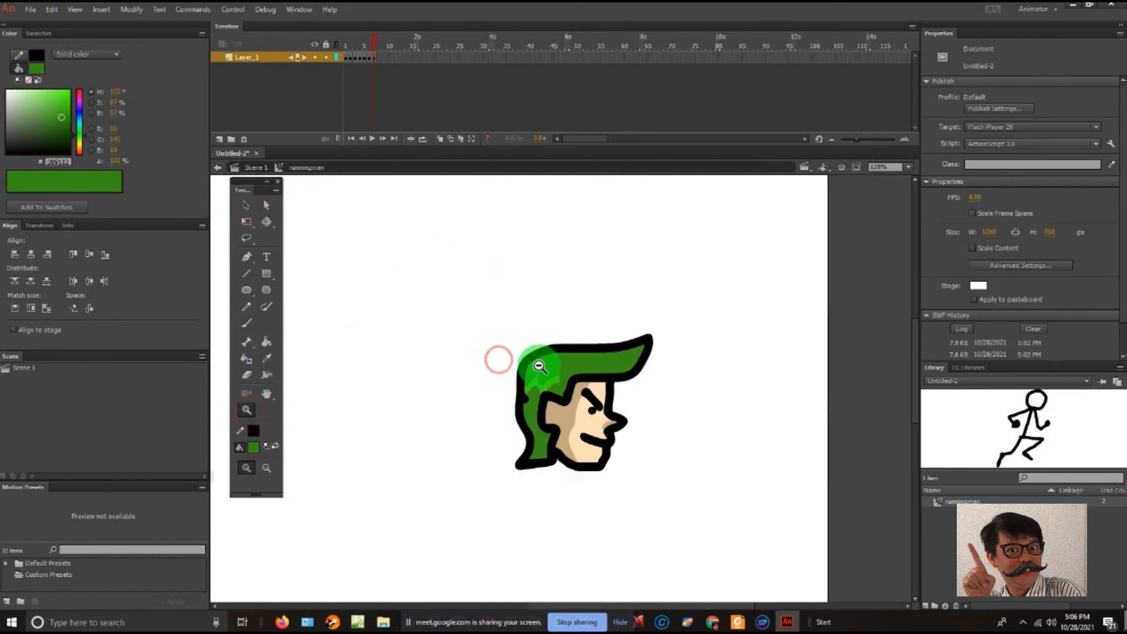
left_click(499, 361, "alt")
left_click(245, 206)
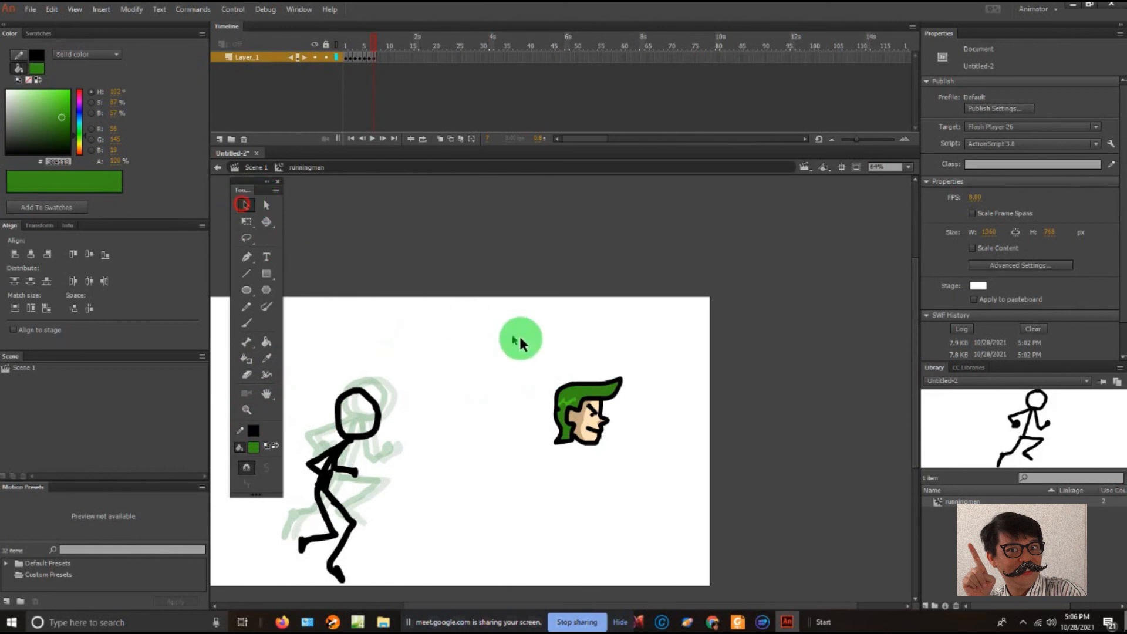
left_click_drag(541, 365, 624, 466)
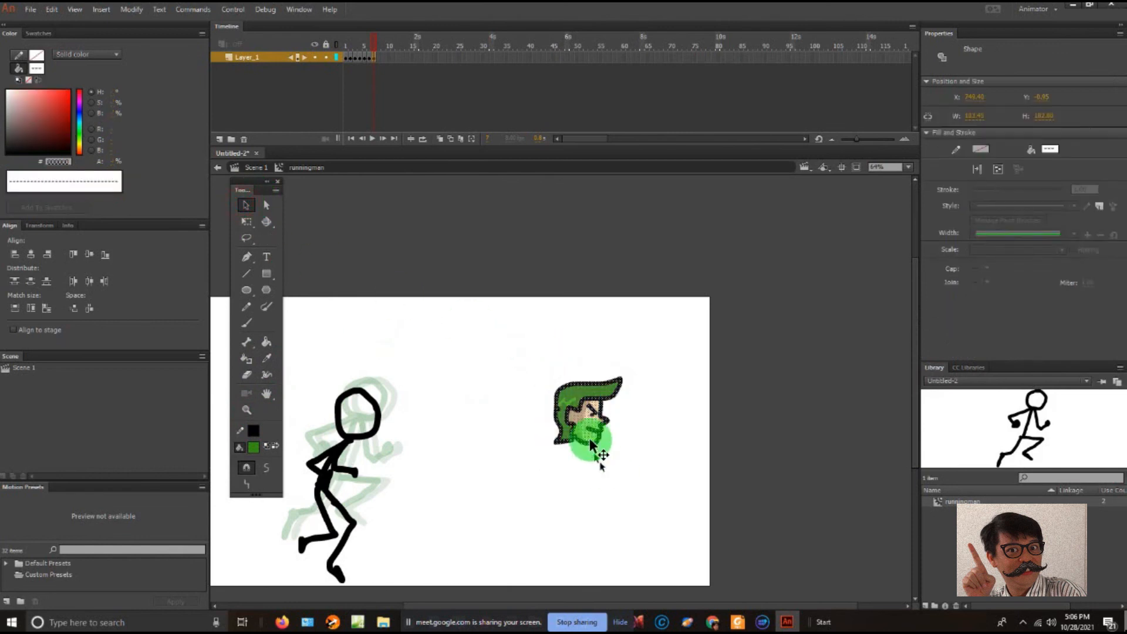
right_click(588, 422)
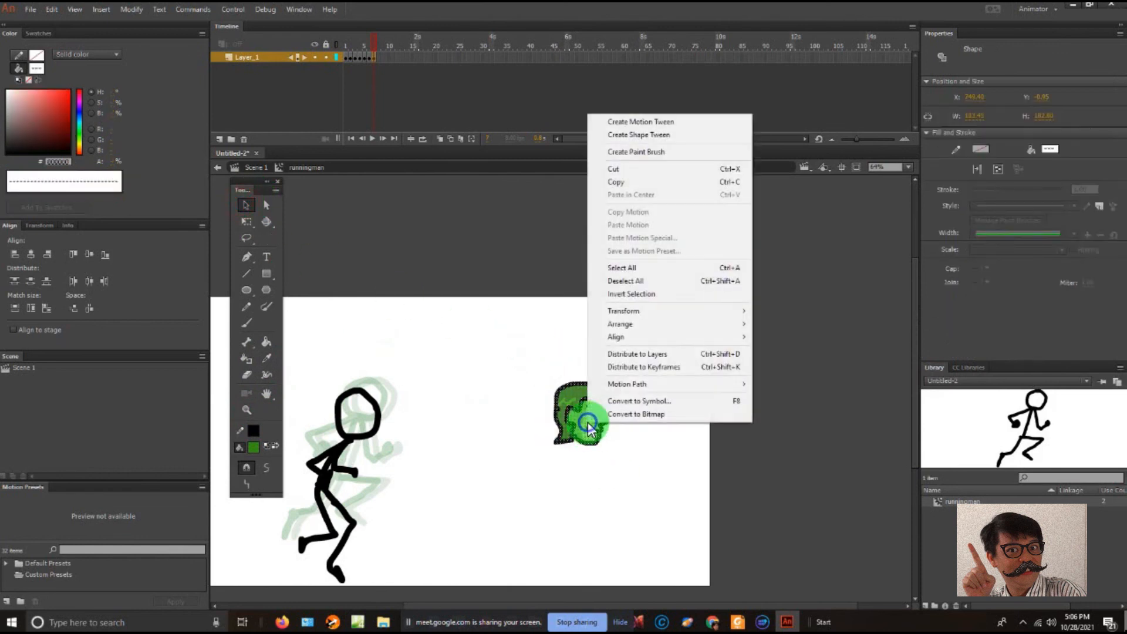
left_click(626, 401)
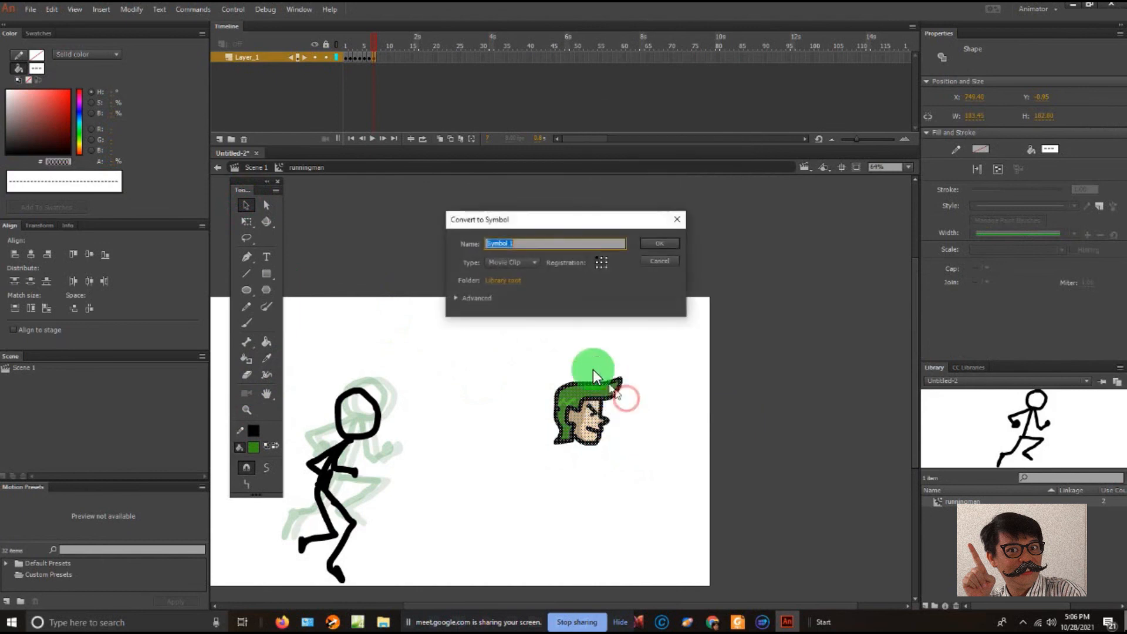
left_click(521, 266)
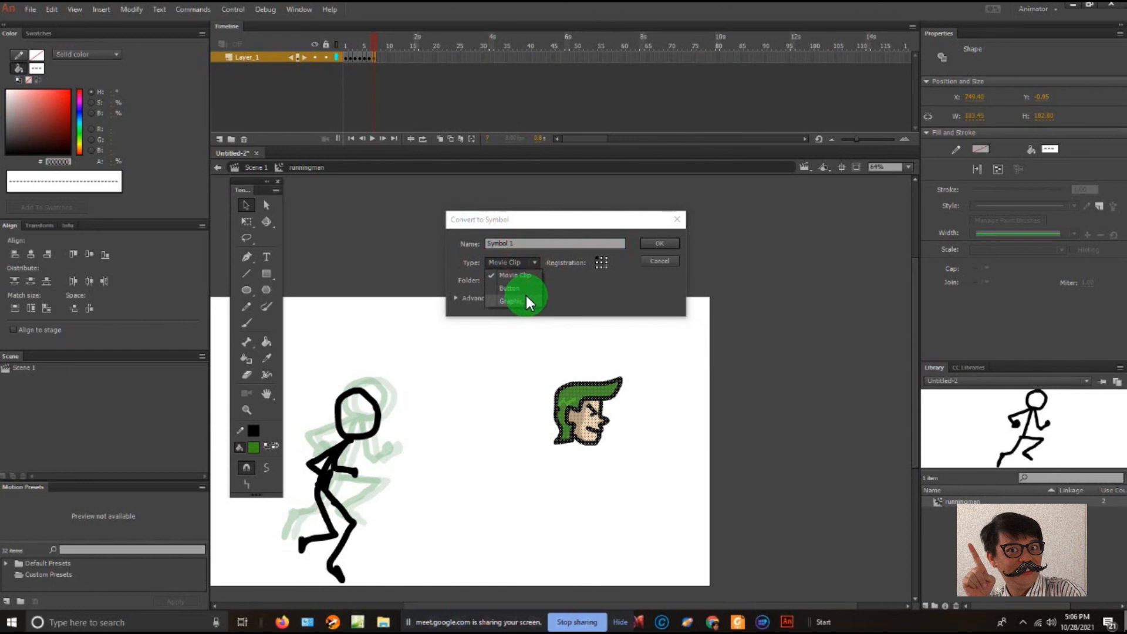
left_click(526, 299)
left_click(528, 242)
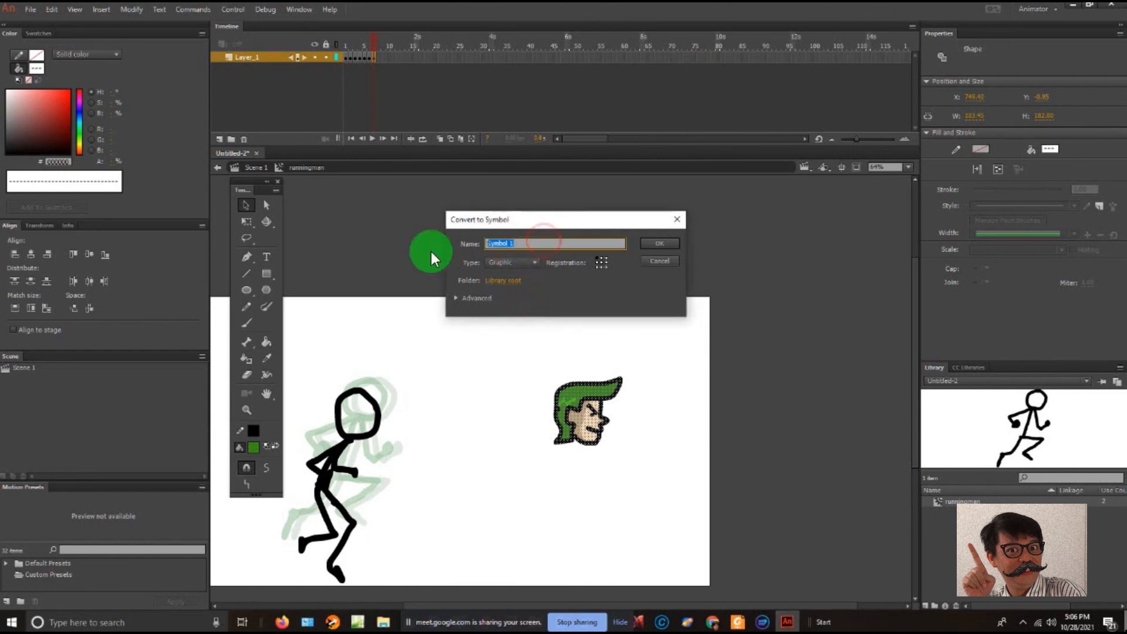
type("hero's face")
left_click(653, 243)
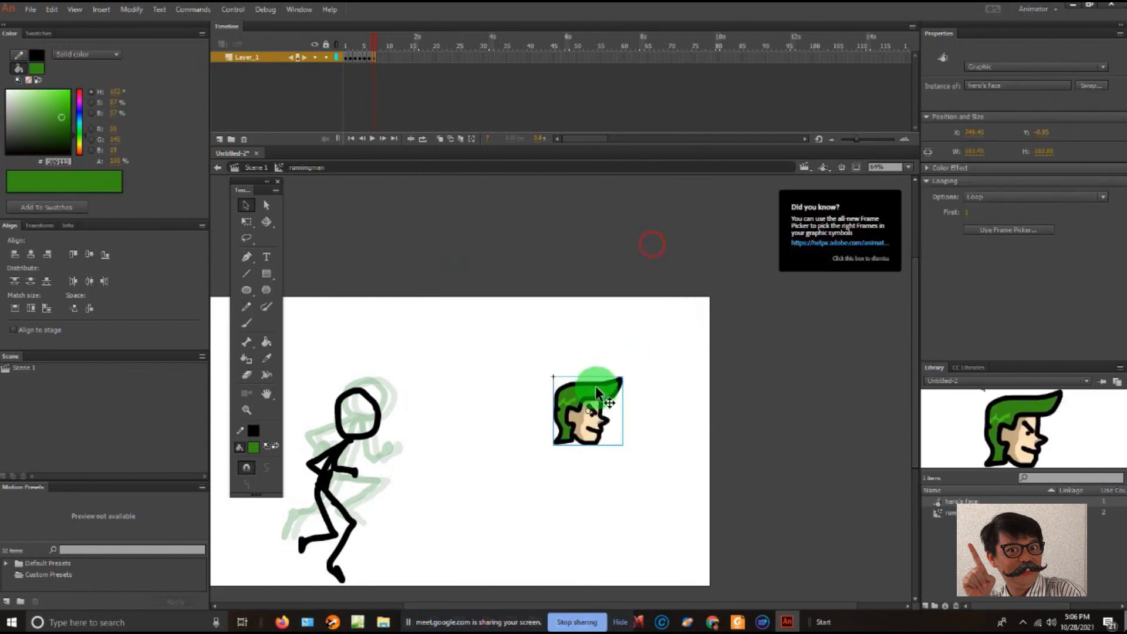
- Place the hero's face over the stick figure's head on frame 7 and paste a copy over the head on frame 1
left_click_drag(599, 404, 376, 398)
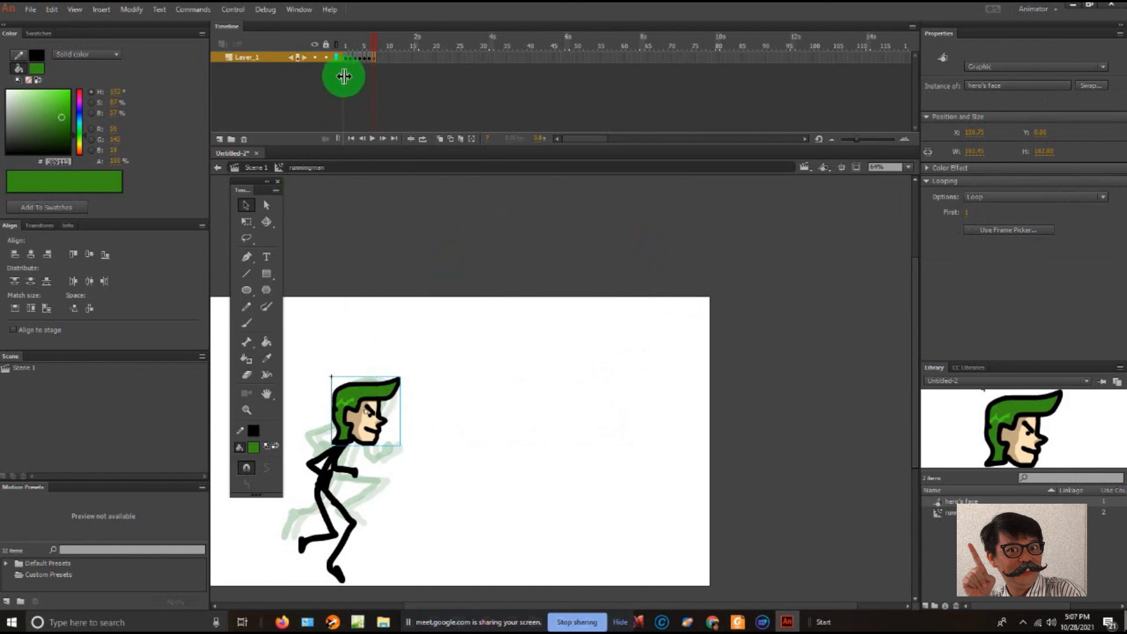
left_click(345, 57)
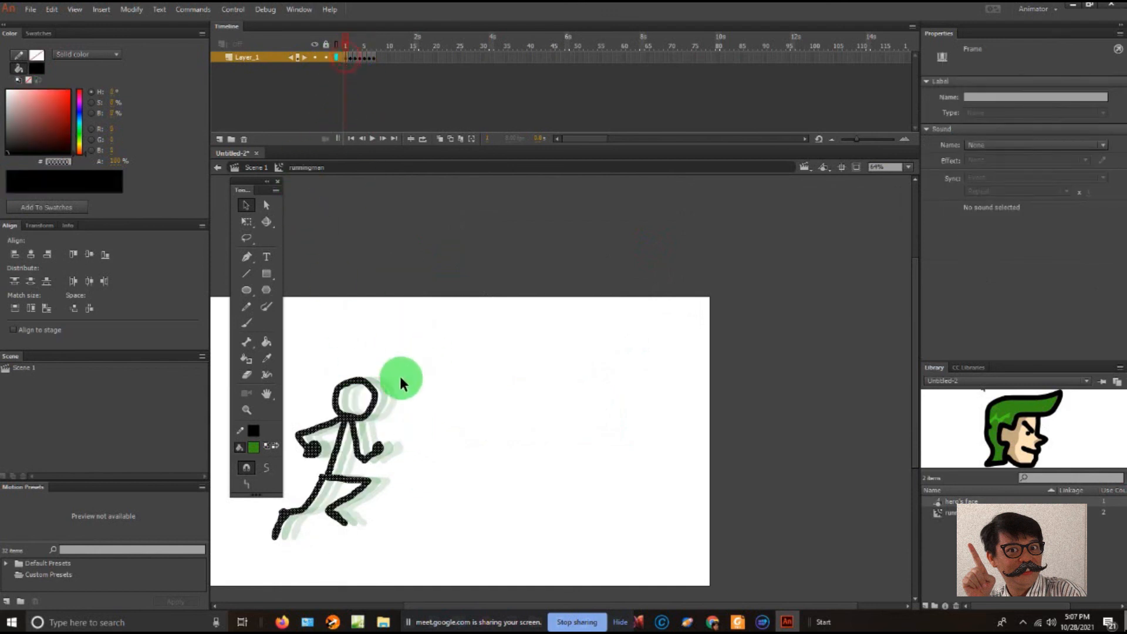
key("ctrl+shift+v")
left_click_drag(562, 404, 357, 401)
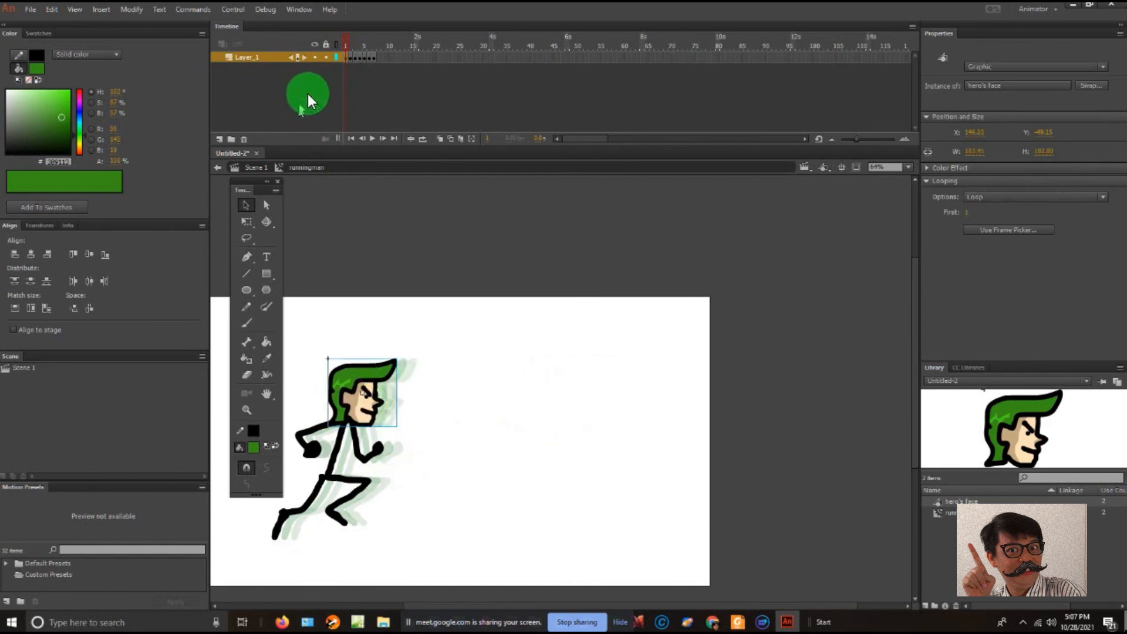
- Paste the hero's face onto frame 2 and align it over the stick figure's head, nudging it slightly right
left_click(353, 57)
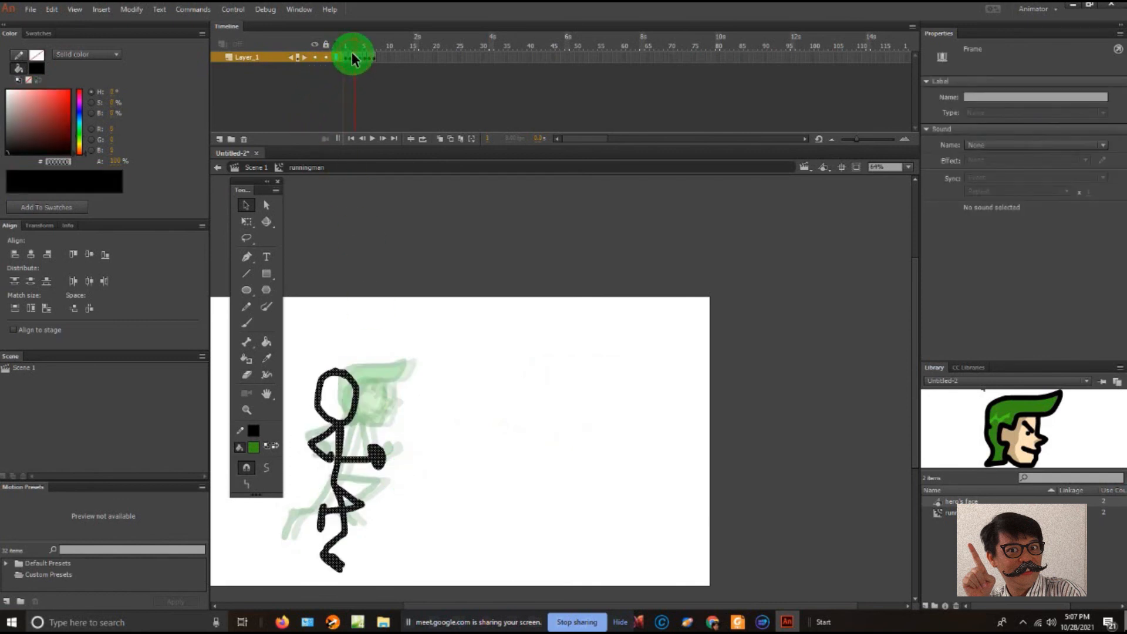
left_click(351, 56)
key("ctrl+v")
left_click_drag(567, 401, 354, 398)
key("Right")
key("Right")
key("Right")
key("Right")
key("Right")
key("Right")
key("Right")
key("Right")
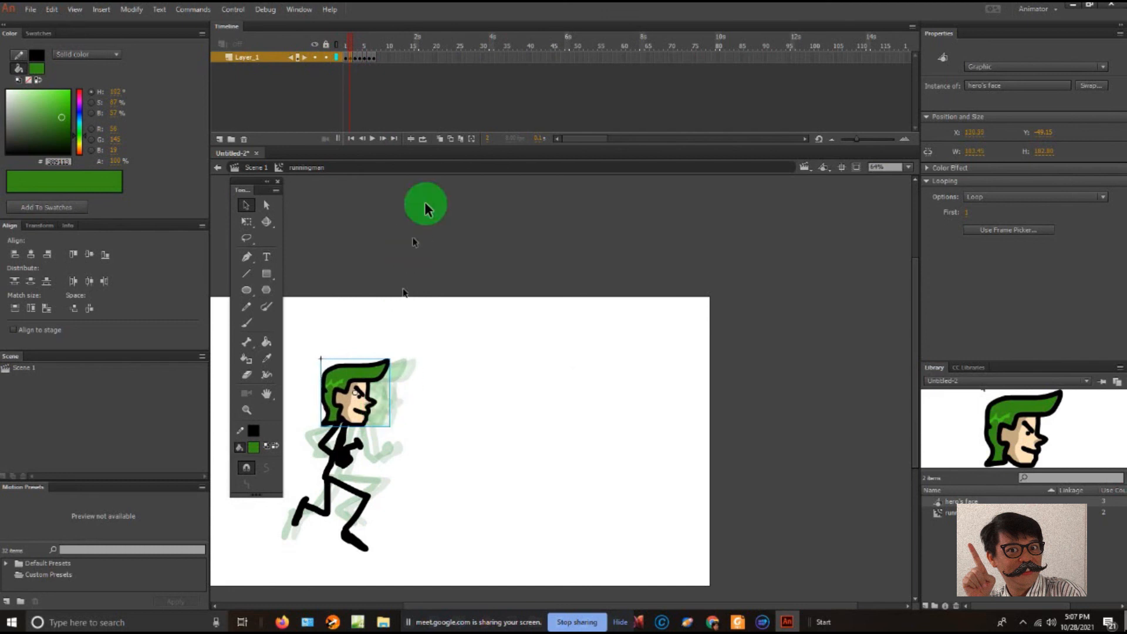
- Place copies of the hero's face over the heads on frames 3 and 4, nudging the frame 4 copy down and right
left_click(353, 55)
left_click_drag(547, 401, 327, 404)
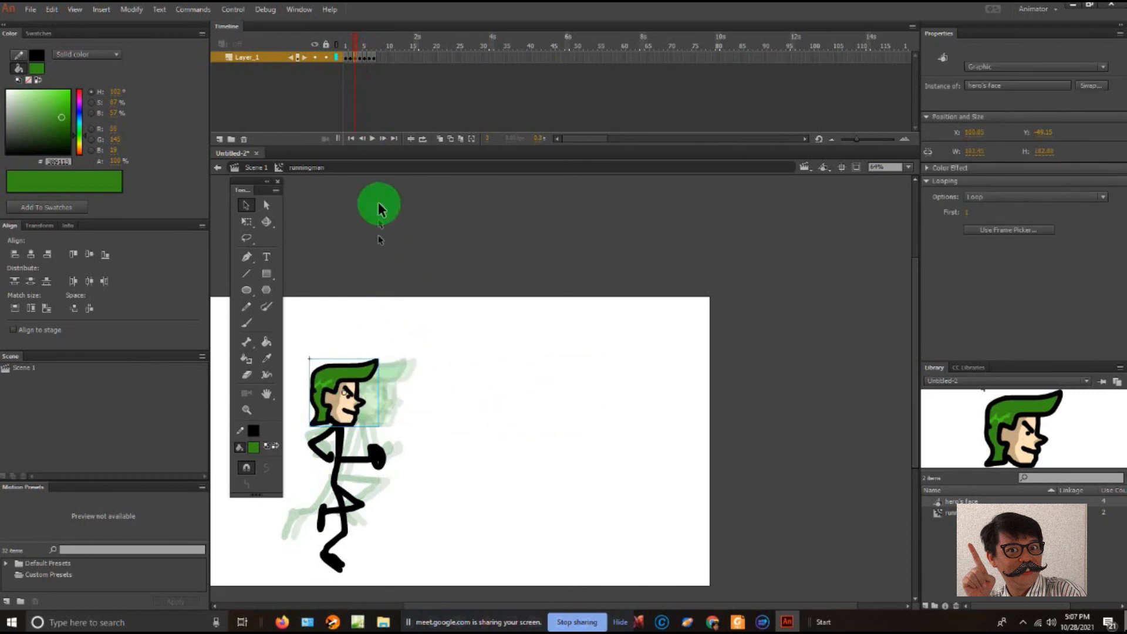
left_click(362, 56)
left_click_drag(555, 414, 335, 413)
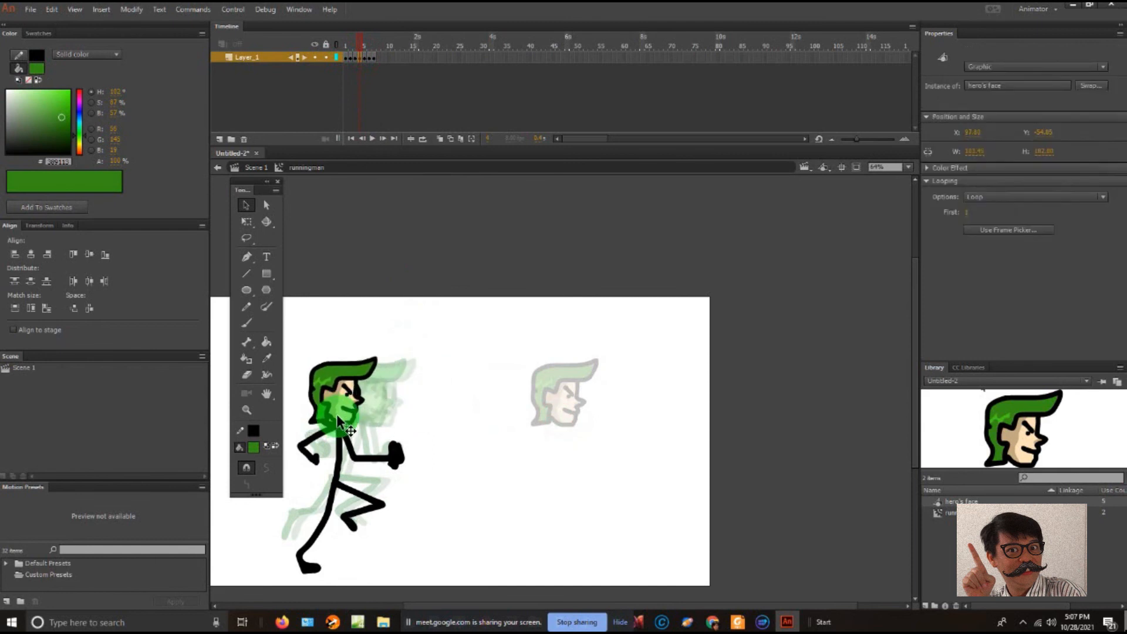
key("Down")
key("Down")
key("Down")
key("Down")
key("Down")
key("Down")
key("Down")
key("Down")
key("Down")
key("Right")
key("Right")
key("Right")
key("Right")
key("Right")
key("Right")
key("Right")
key("Right")
key("Right")
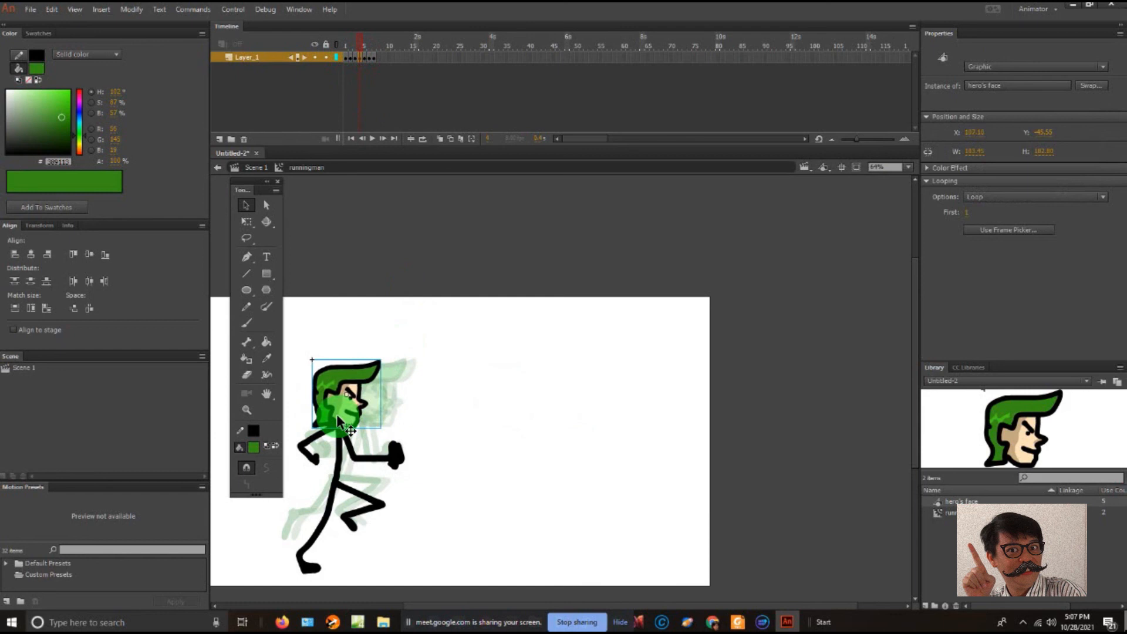
- Paste the hero's face over the stick figure's head on frames 5 and 6, then deselect it
left_click(366, 55)
key("ctrl+v")
left_click_drag(533, 410, 358, 416)
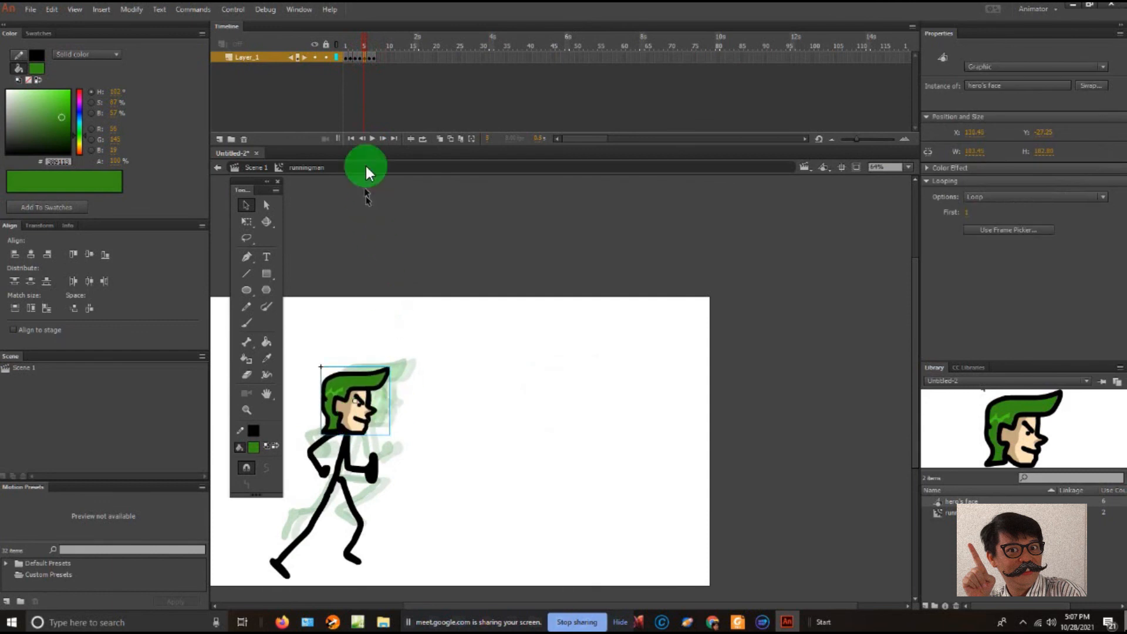
left_click(369, 54)
key("ctrl+v")
left_click_drag(500, 398, 351, 405)
left_click(463, 428)
left_click(550, 387)
- Test the movie to preview the running figure with its new face, and close the preview
key("ctrl+Return")
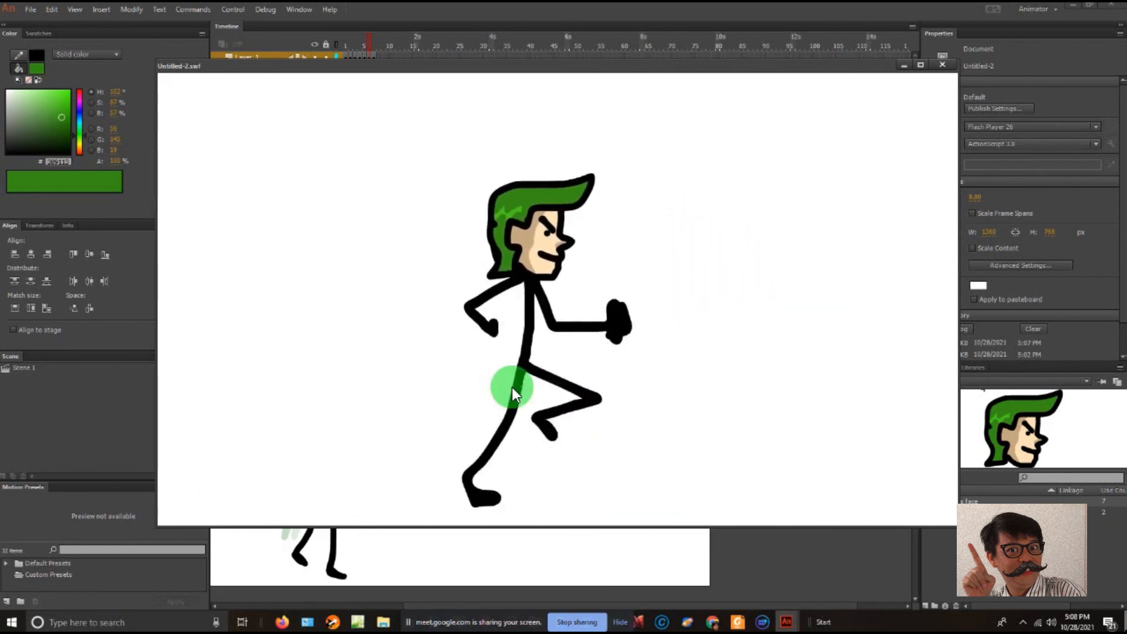
left_click(941, 65)
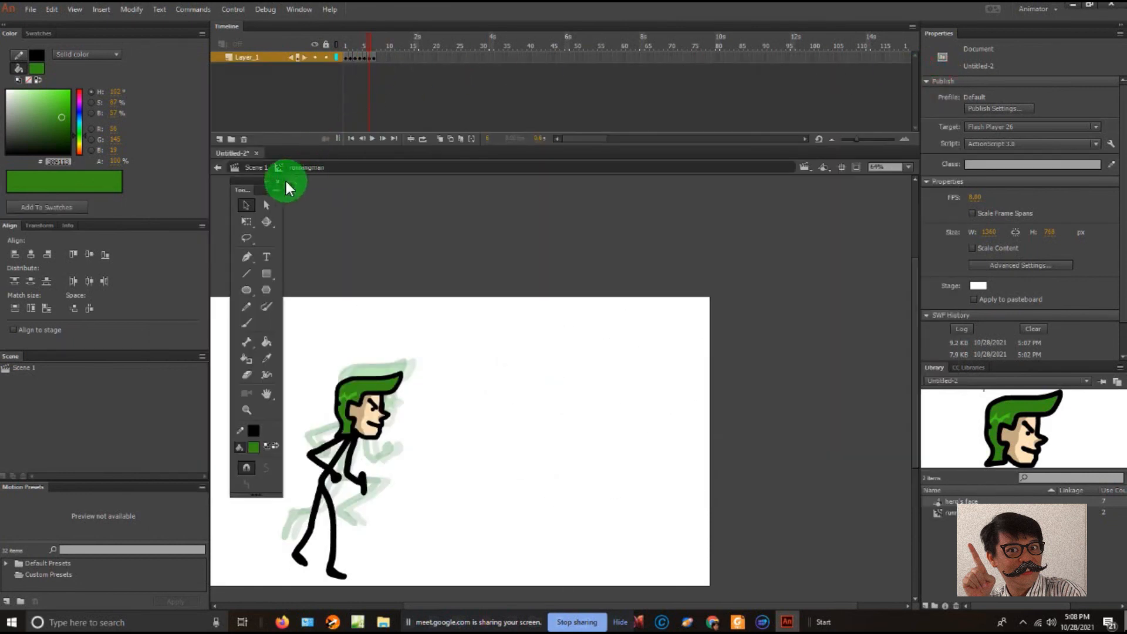
- Return to Scene 1, remove the classic tween's frames after frame 1, and move the runningman clip toward the middle of the stage
left_click(254, 168)
left_click(472, 59)
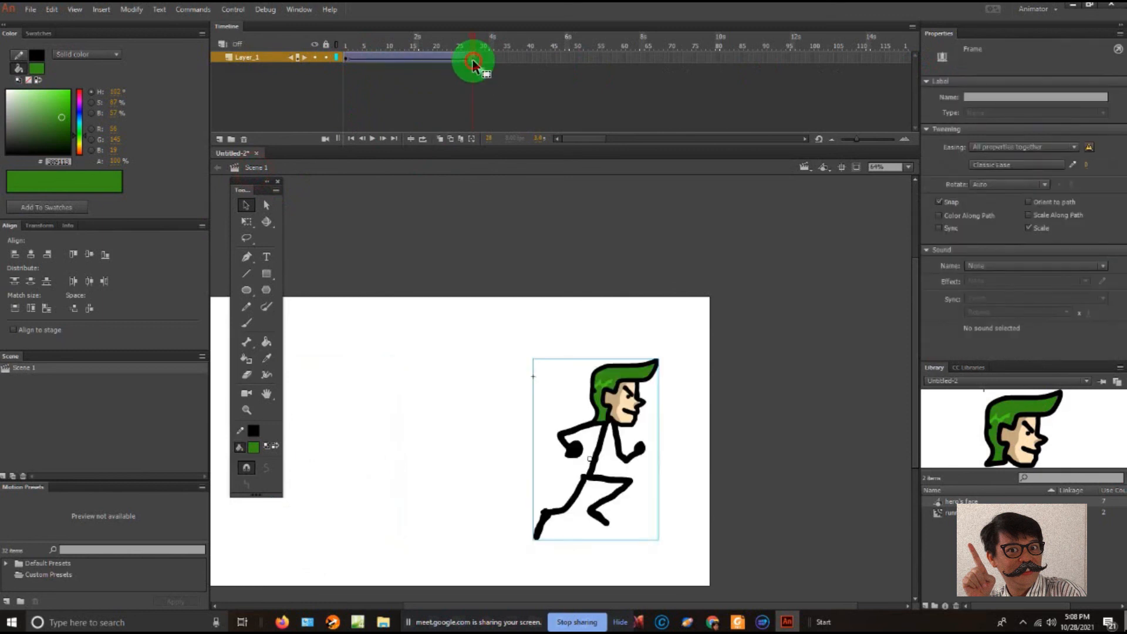
left_click(354, 60)
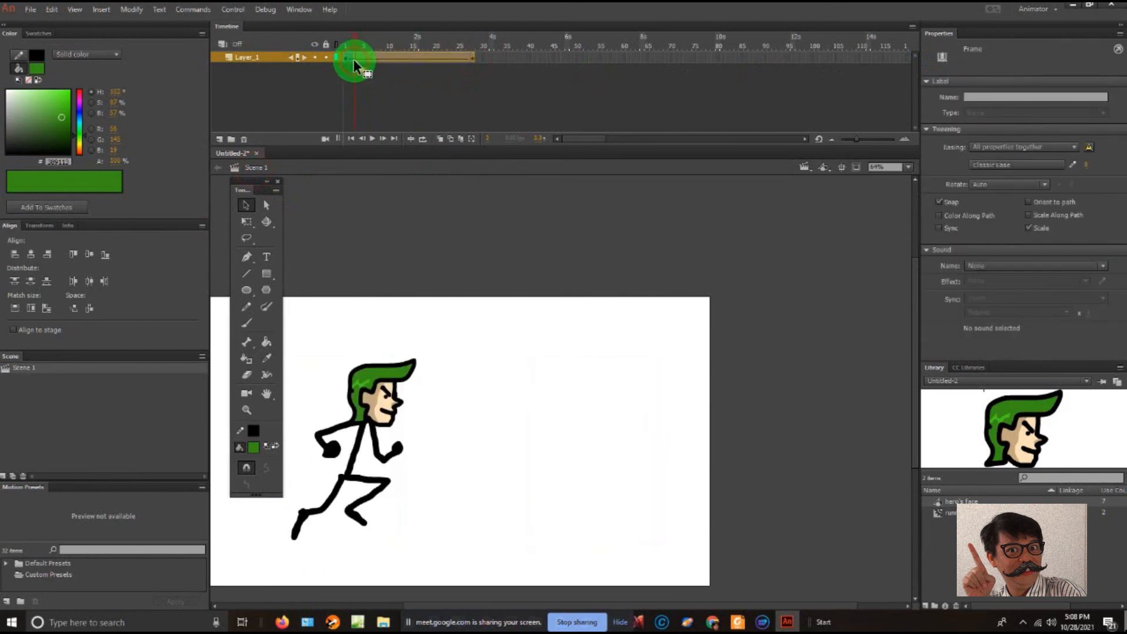
left_click(352, 61)
right_click(352, 61)
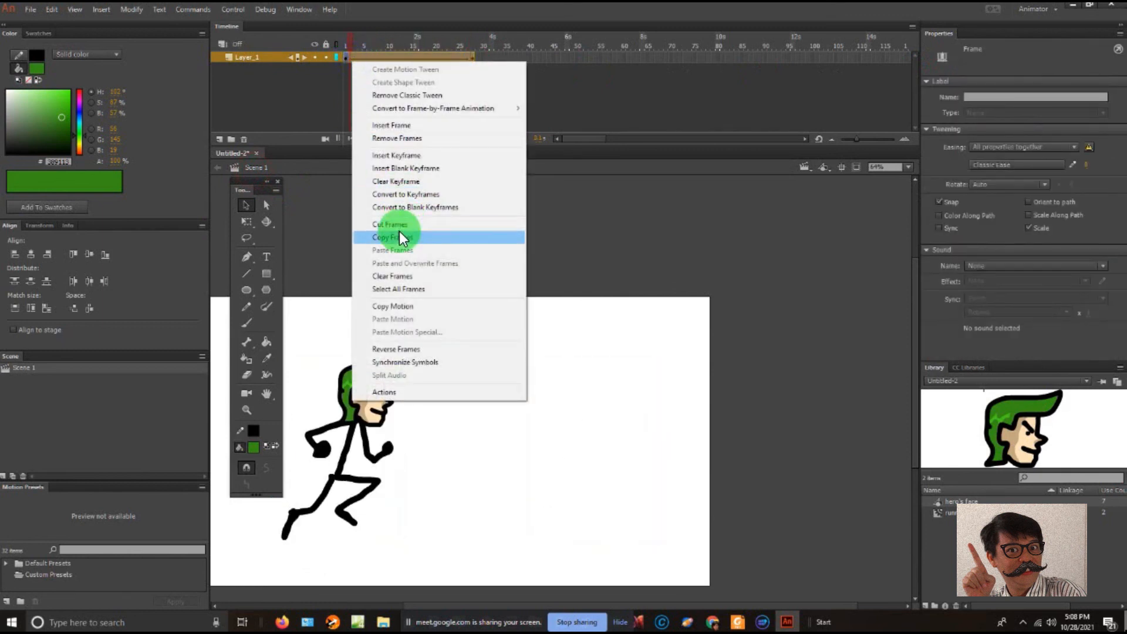
left_click(404, 141)
left_click(348, 57)
left_click_drag(370, 378, 473, 374)
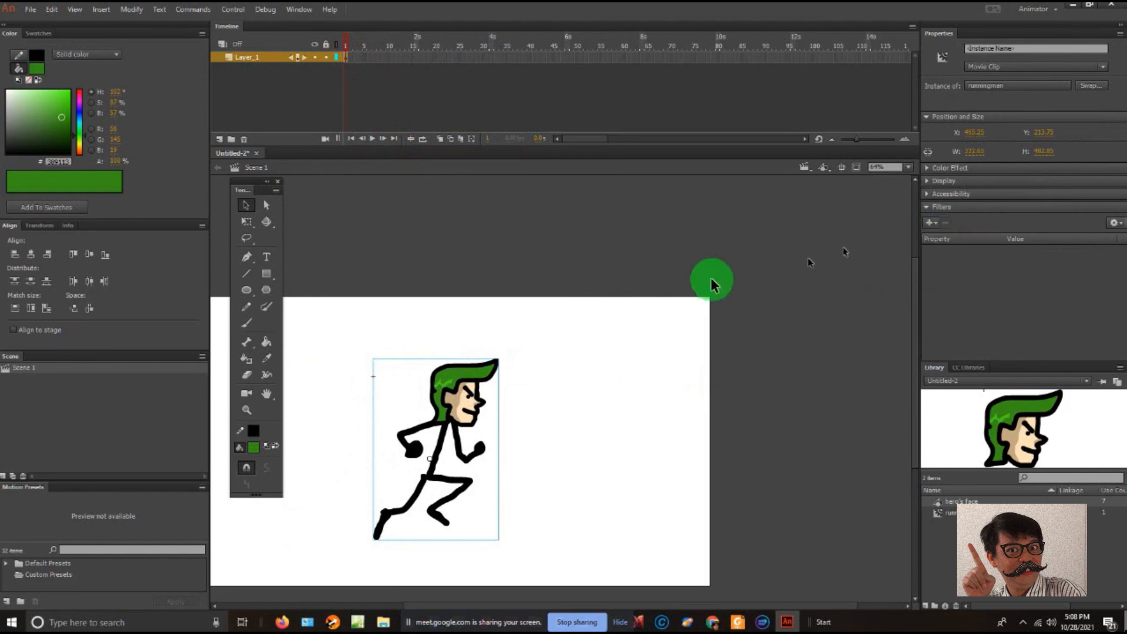
- Set the document's frame rate to 16 FPS and test the movie, dismissing the preview when done
left_click(687, 285)
left_click(976, 197)
type("16")
key("ctrl+Return")
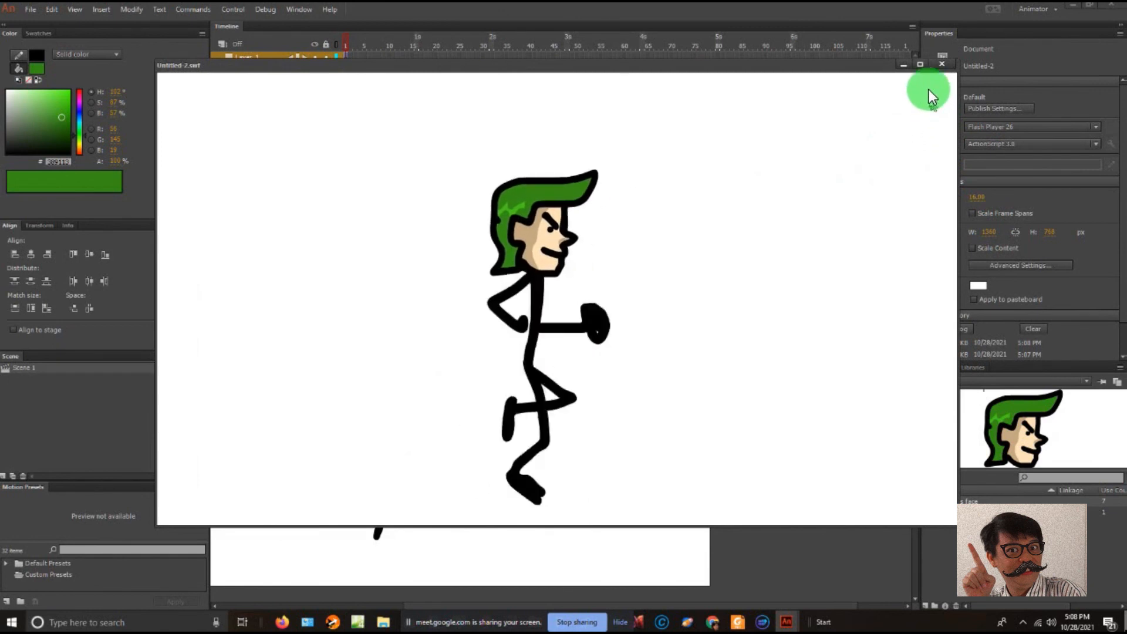
left_click(904, 64)
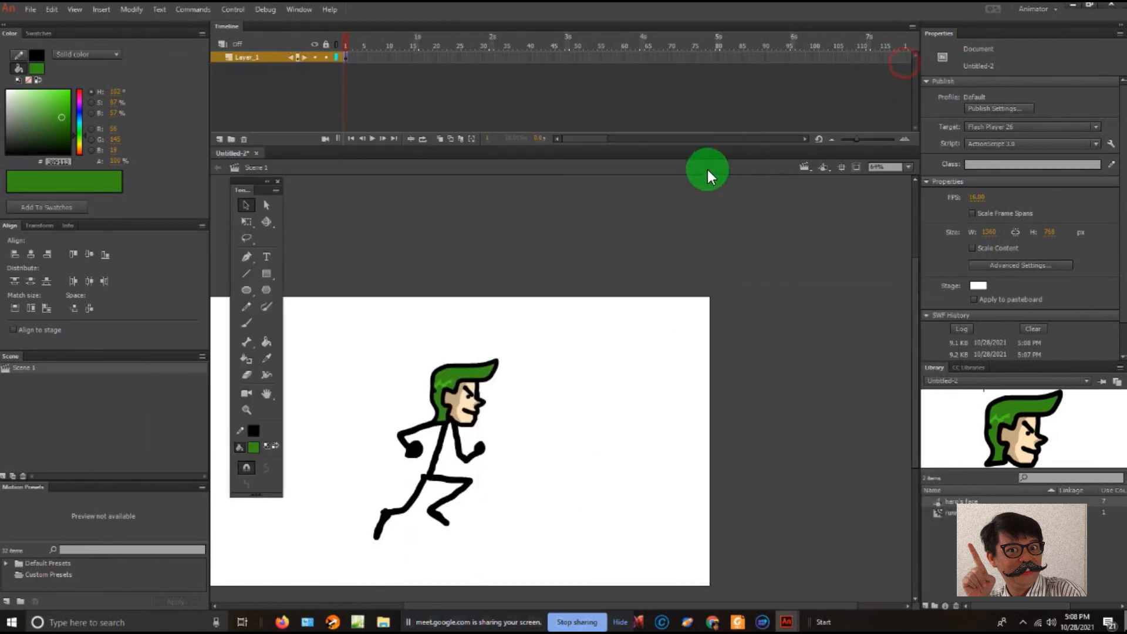